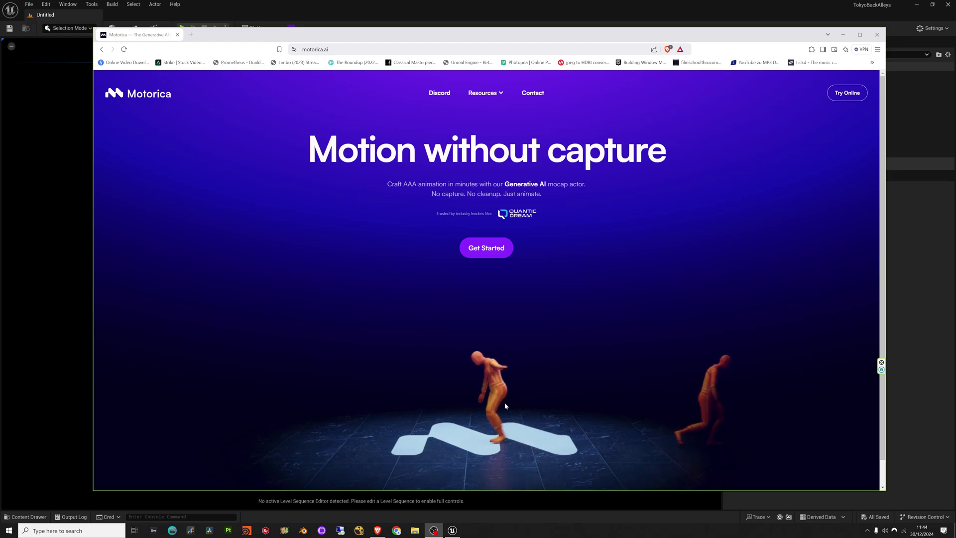
# Open the Unreal Engine Plugin documentation from the Motorica site, skim the Motorica Studio installation instructions, and close the documentation
pyautogui.moveTo(469, 38); pyautogui.dragTo(463, 25)
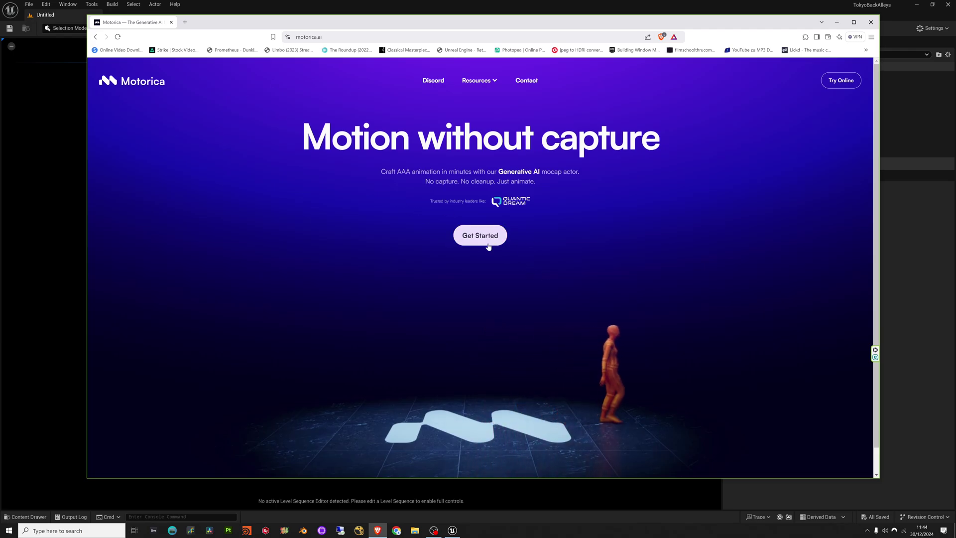
pyautogui.moveTo(474, 81)
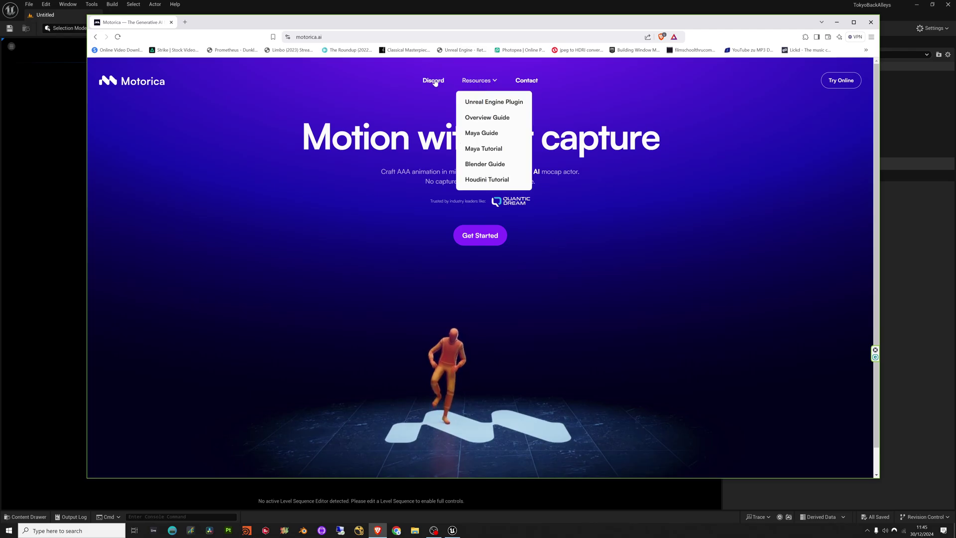
pyautogui.click(491, 102)
pyautogui.scroll(-8, 510, 316)
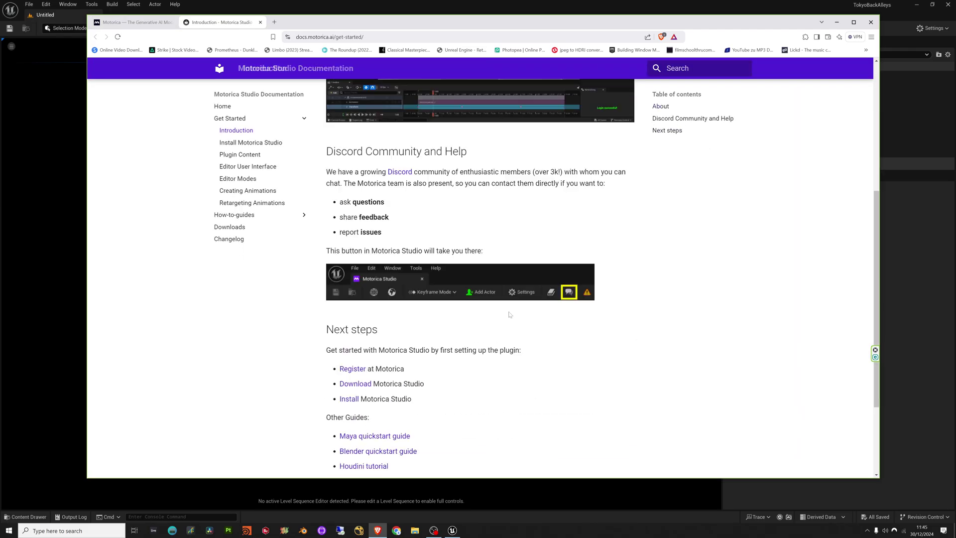
pyautogui.click(362, 257)
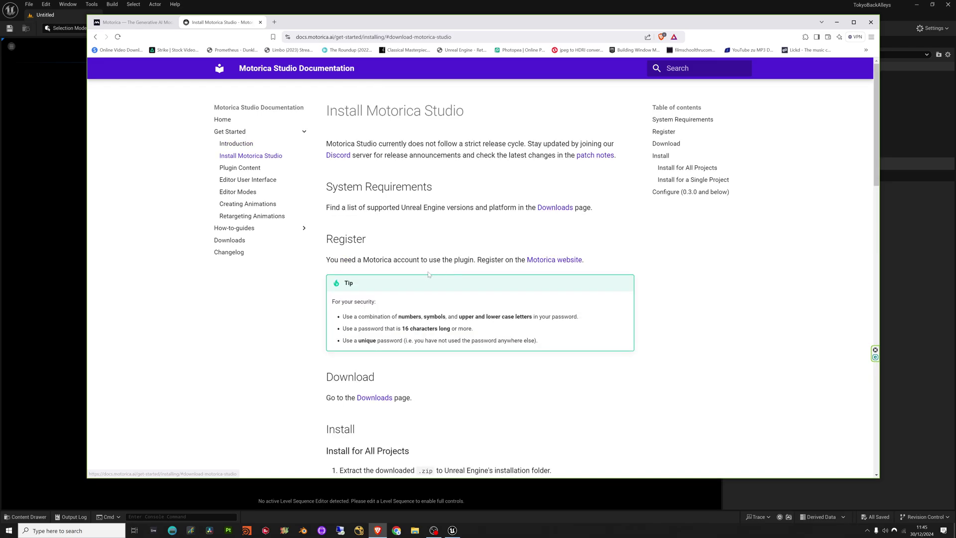
pyautogui.scroll(-10, 578, 349)
pyautogui.scroll(-5, 584, 354)
pyautogui.scroll(8, 608, 351)
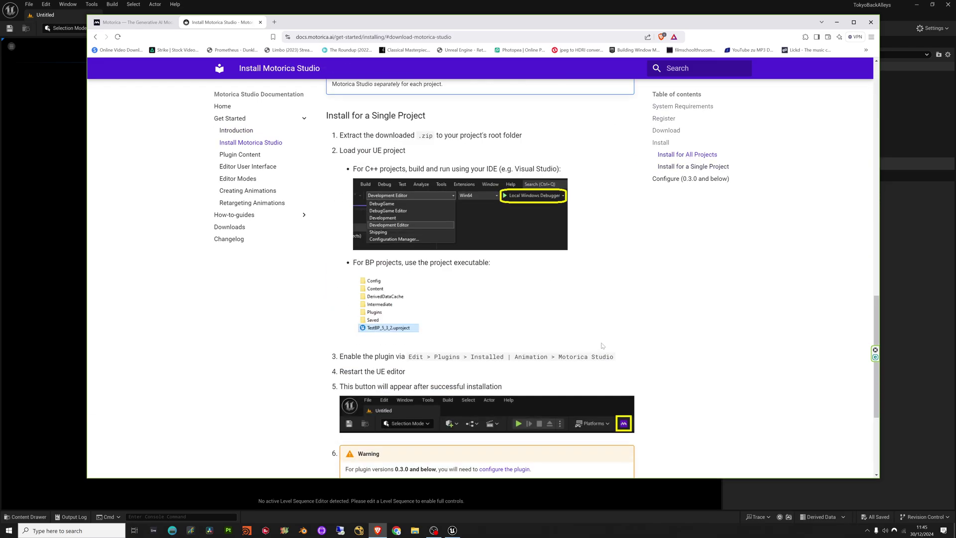
pyautogui.scroll(-2, 631, 349)
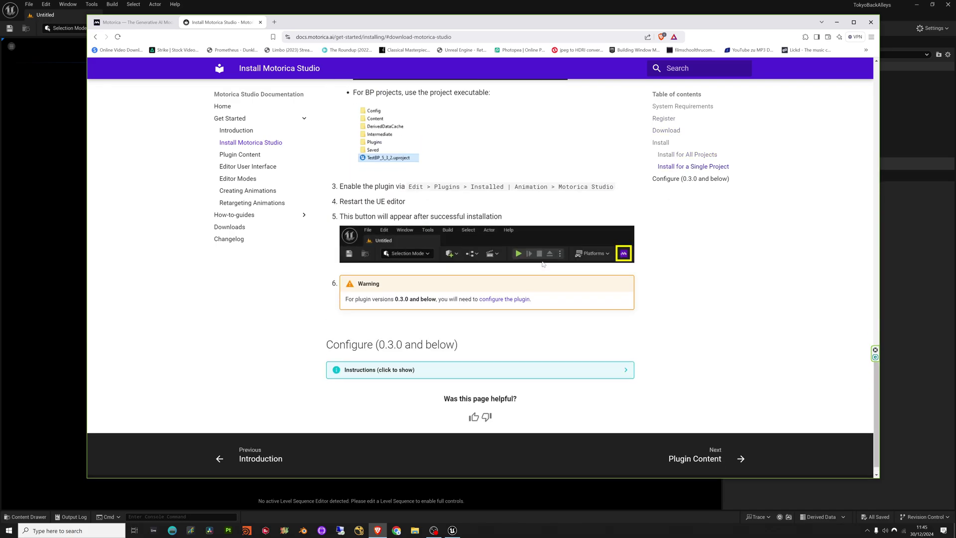
pyautogui.scroll(10, 278, 131)
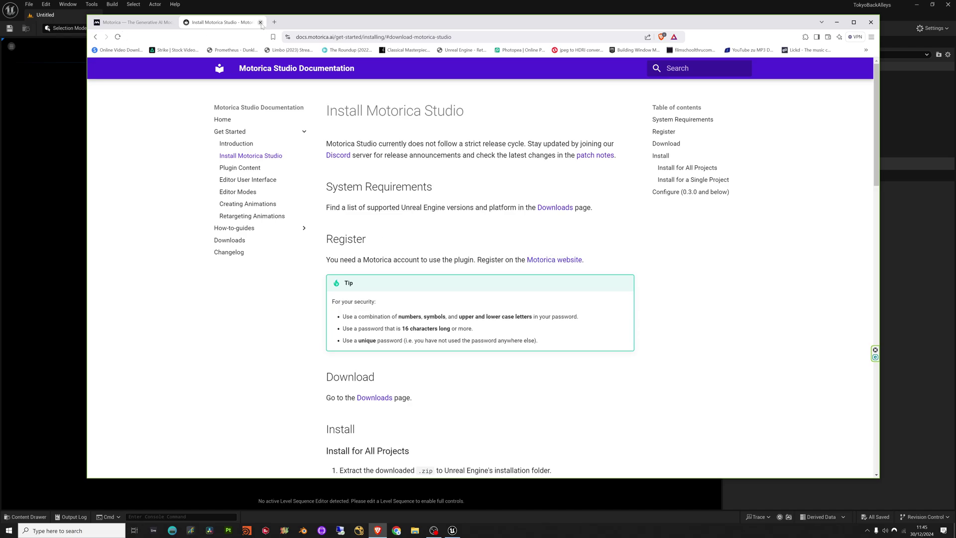
pyautogui.click(260, 22)
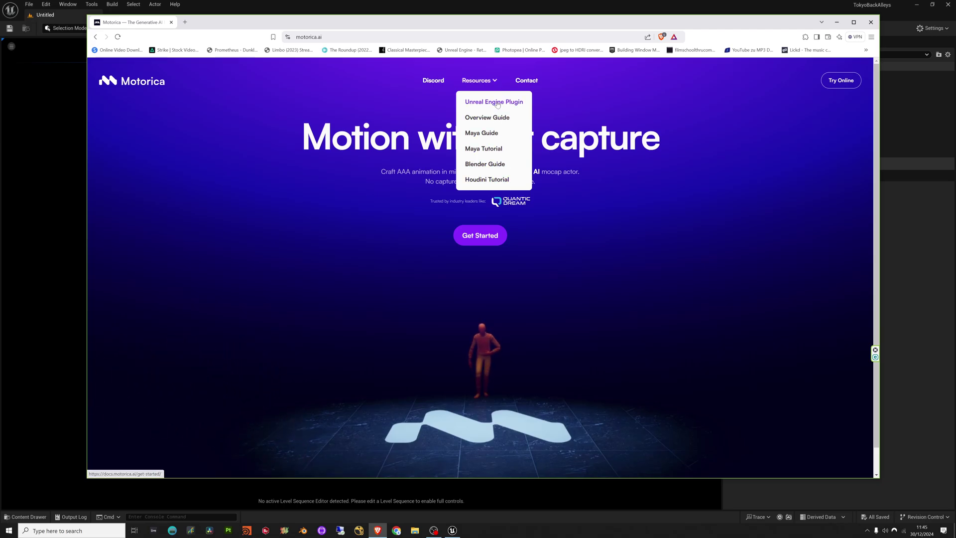
# Reopen the Unreal Engine Plugin documentation and read through the download and installation instructions for Motorica Studio
pyautogui.click(497, 104)
pyautogui.scroll(-3, 420, 294)
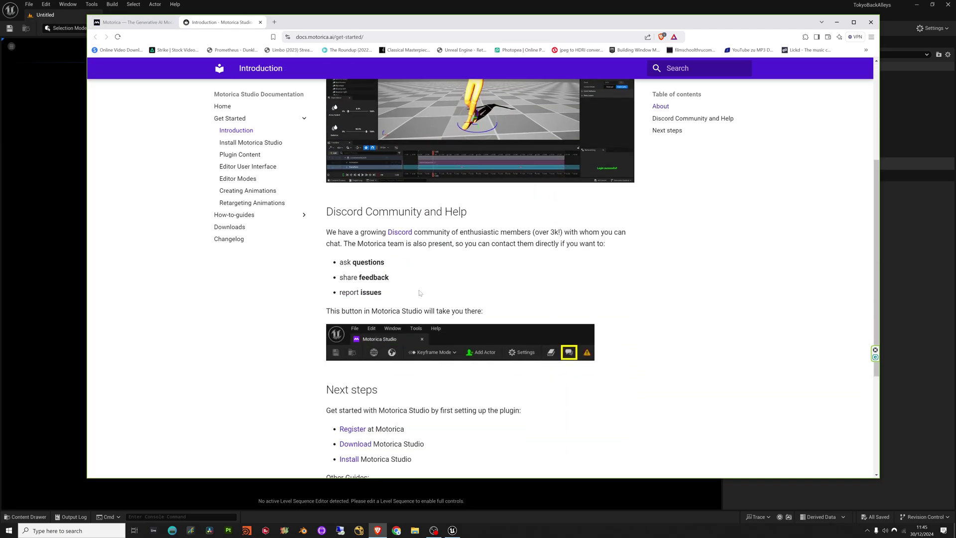
pyautogui.scroll(-3, 409, 235)
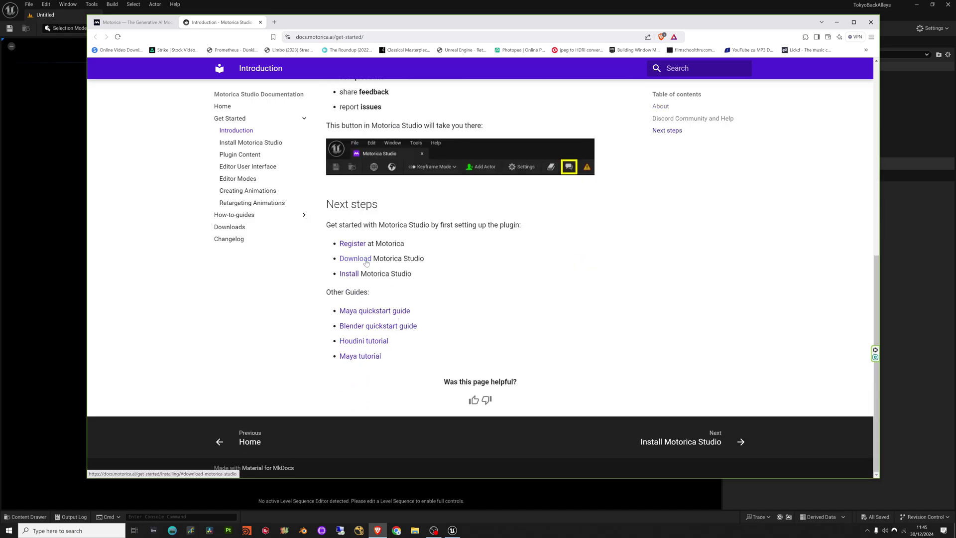
pyautogui.click(364, 261)
pyautogui.scroll(-3, 532, 314)
pyautogui.scroll(-2, 532, 314)
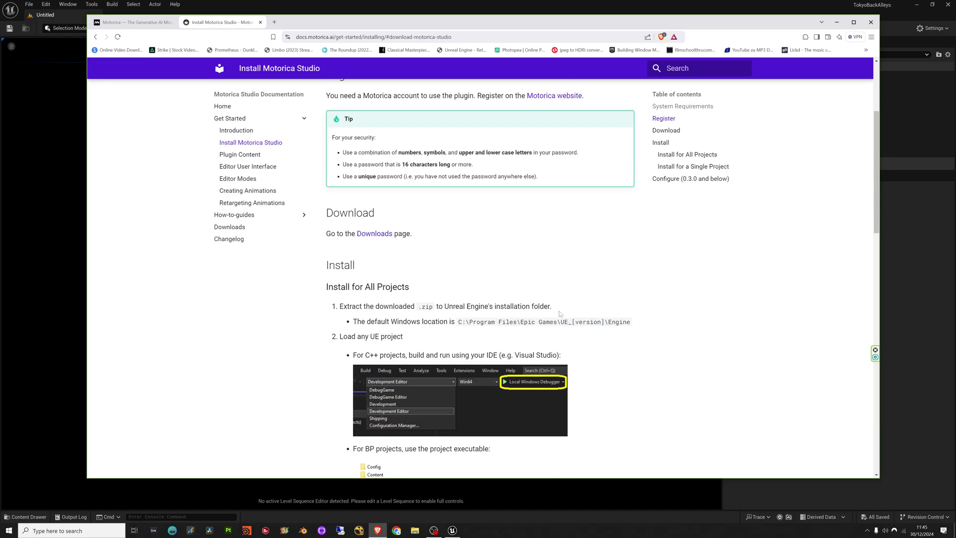
pyautogui.scroll(-5, 501, 378)
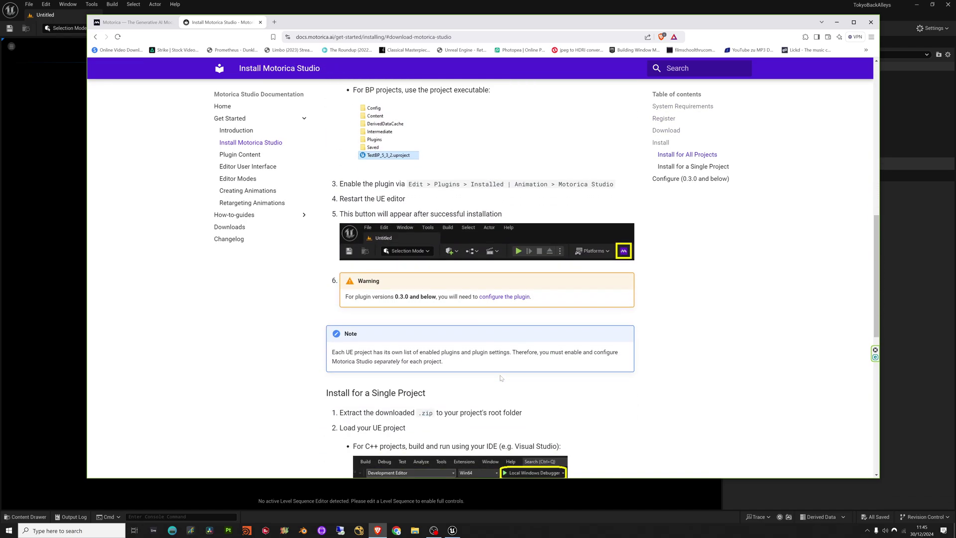
pyautogui.scroll(-7, 501, 378)
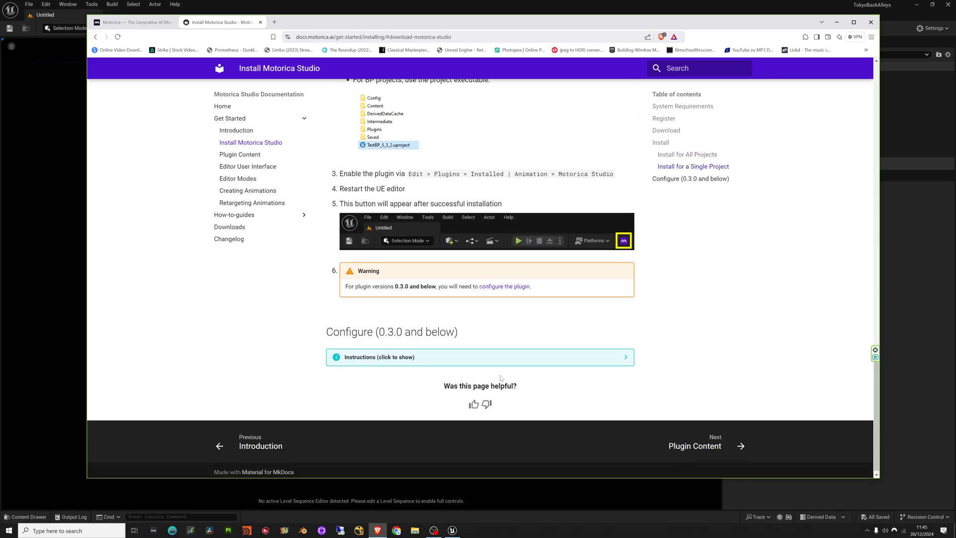
pyautogui.scroll(6, 540, 349)
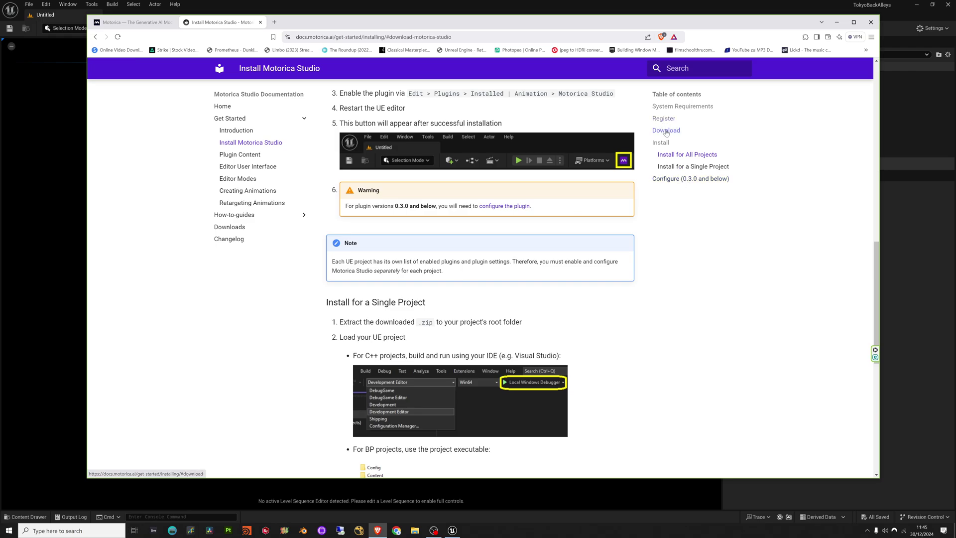
# Examine the Windows builds of Motorica Studio on the documentation's Downloads page, then switch to Unreal Engine
pyautogui.click(667, 131)
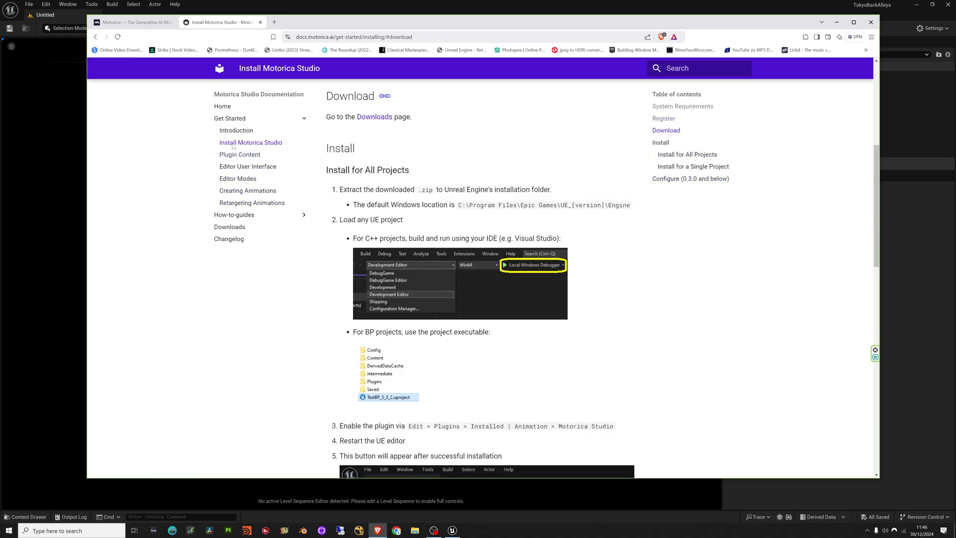
pyautogui.click(237, 227)
pyautogui.scroll(-5, 548, 295)
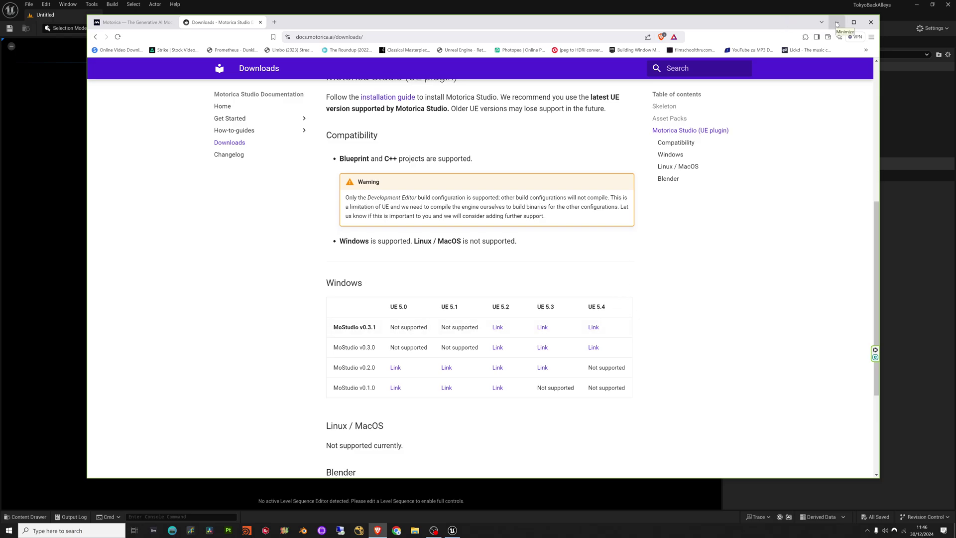
pyautogui.click(838, 23)
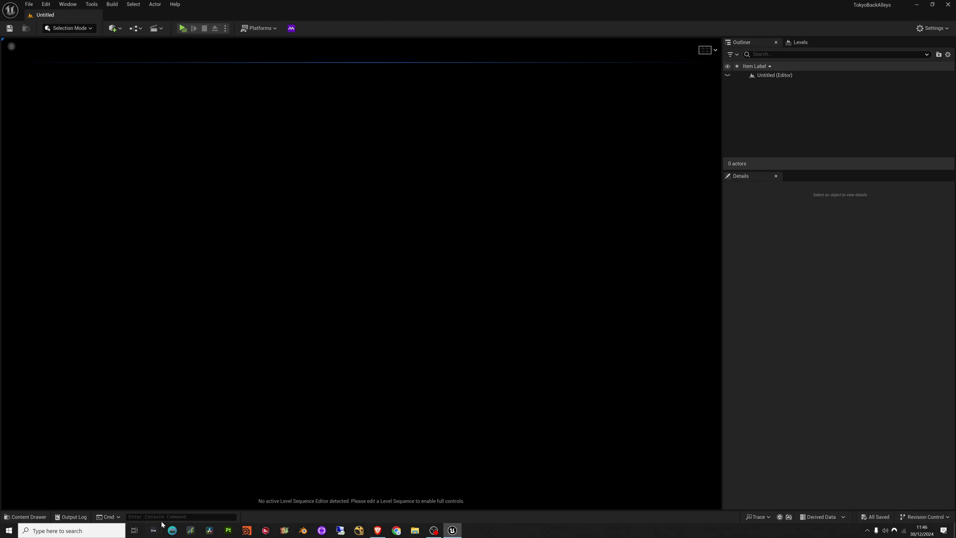
# Cap the frame rate at 30 with the t.MaxFPS console command and display the FPS counter in the viewport
pyautogui.write('fps')
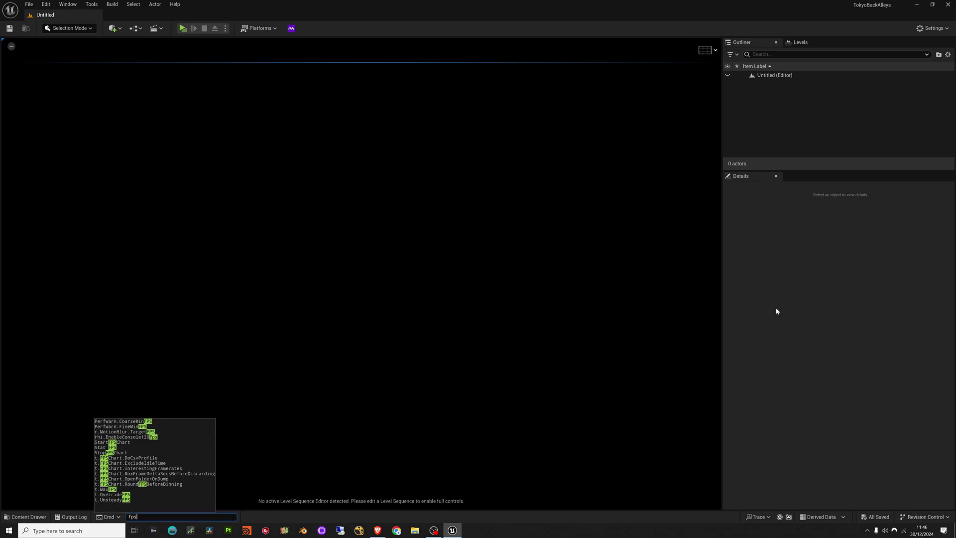
pyautogui.click(115, 490)
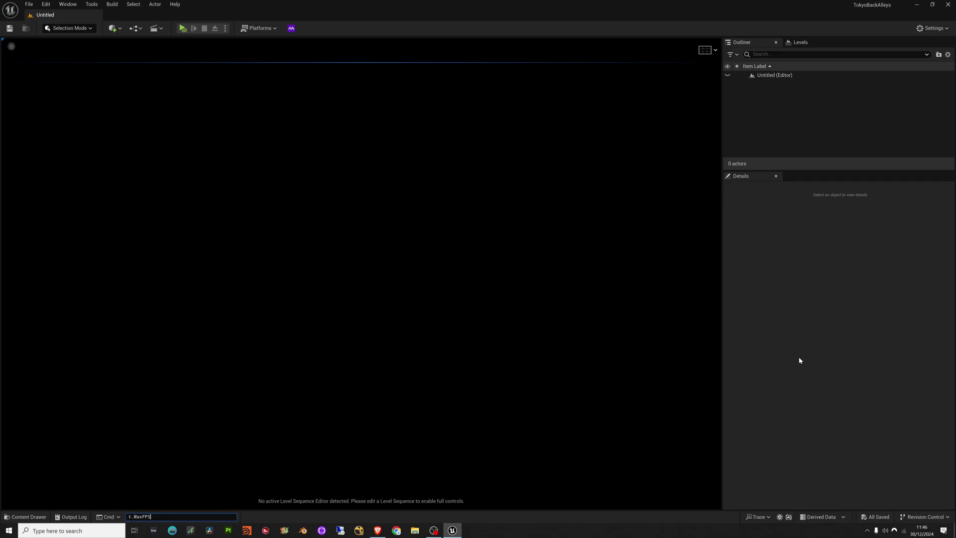
pyautogui.write('60')
pyautogui.press('Return')
pyautogui.click(11, 46)
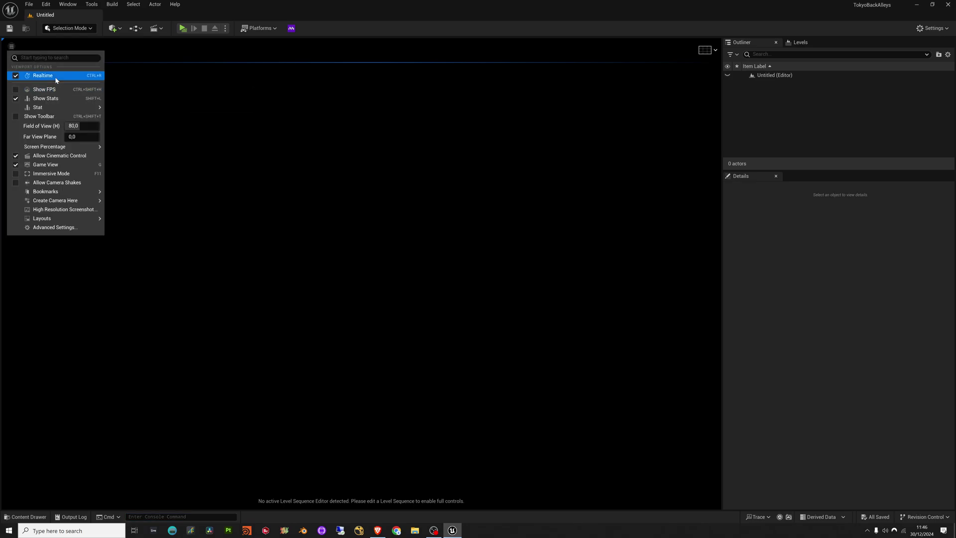
pyautogui.click(60, 93)
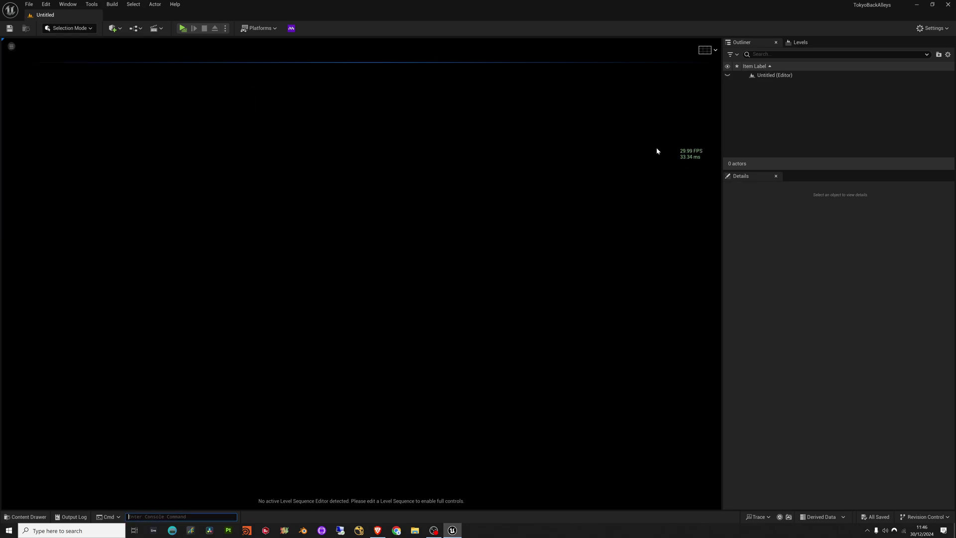
# Check the GPU performance in Task Manager and return to the editor
pyautogui.rightClick(556, 530)
pyautogui.click(596, 506)
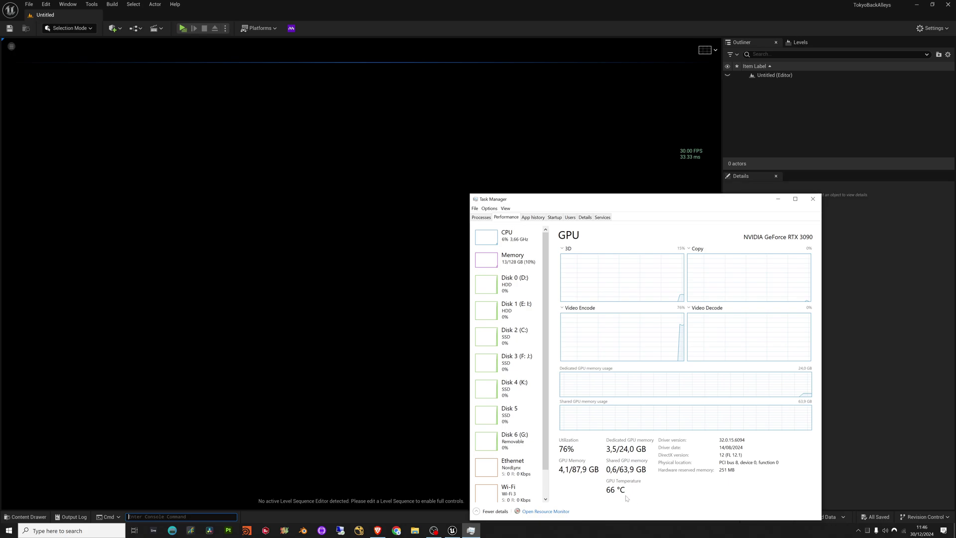
pyautogui.click(813, 200)
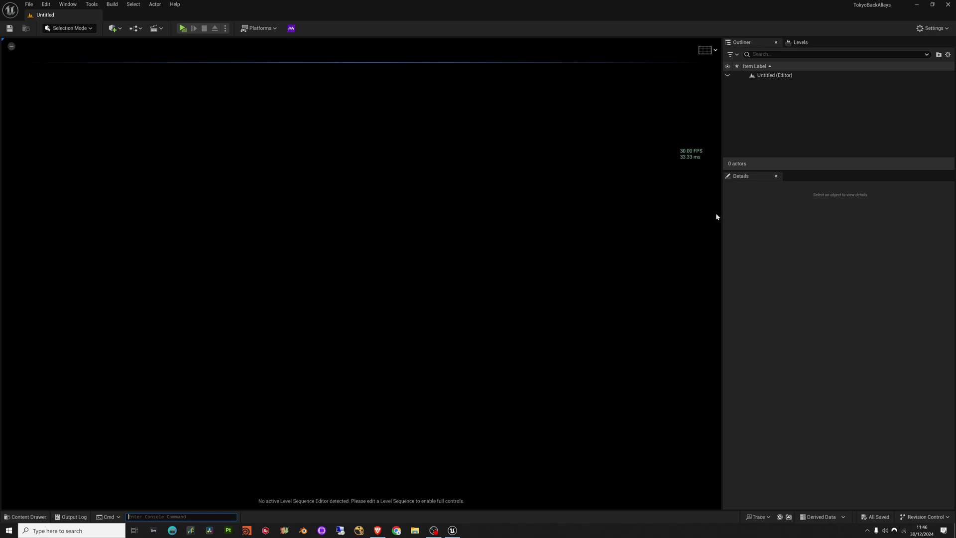
pyautogui.click(798, 222)
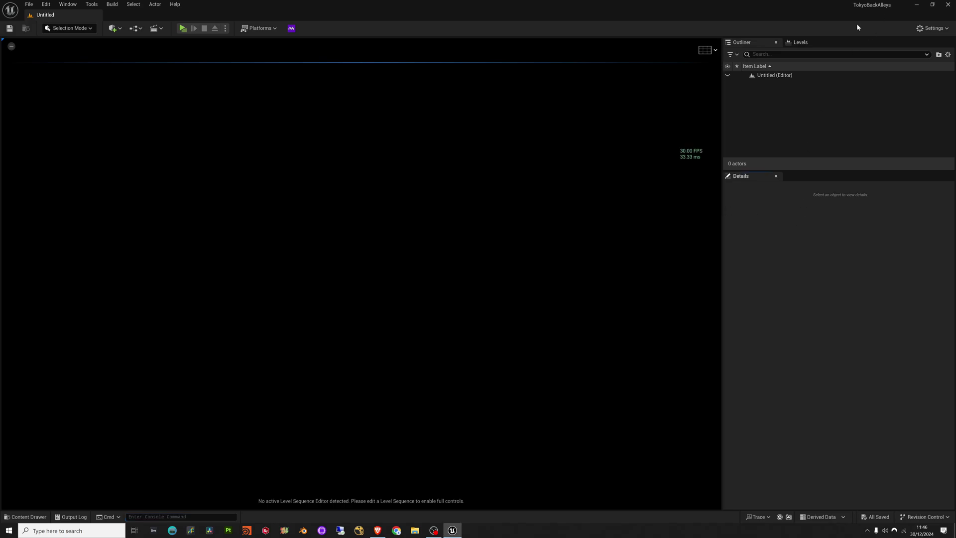
# Search the project's plugins for "motor" to check whether Motorica Studio is enabled, and close the plugin list
pyautogui.click(932, 28)
pyautogui.click(858, 69)
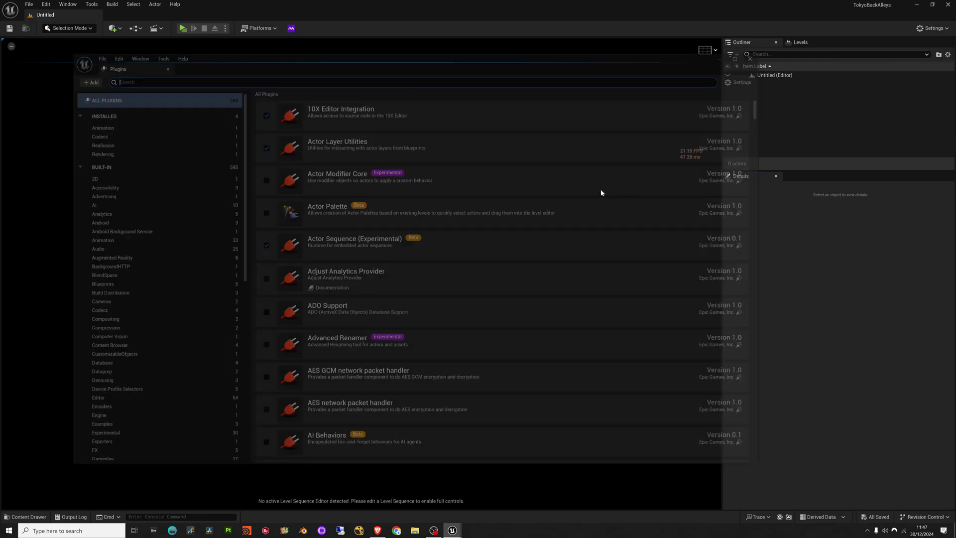
pyautogui.write('motor')
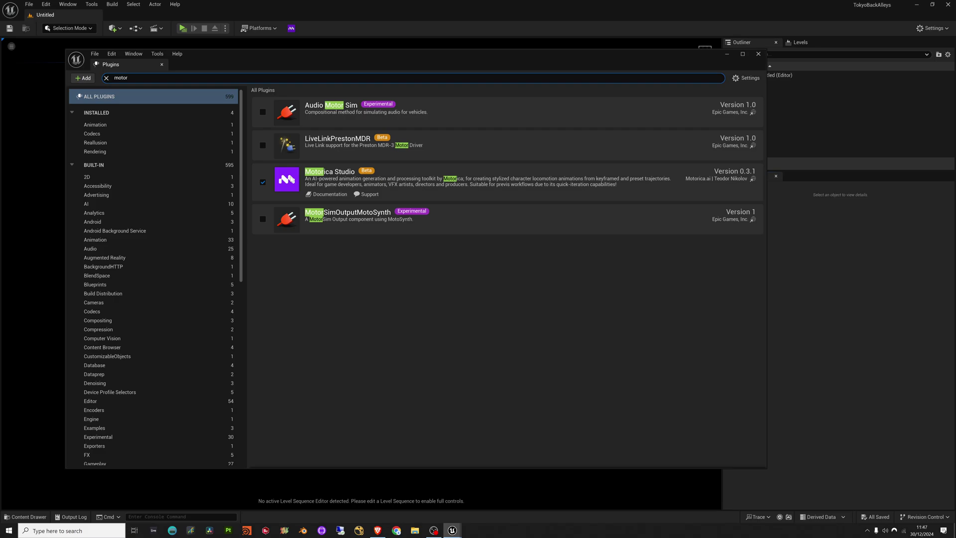
pyautogui.click(758, 54)
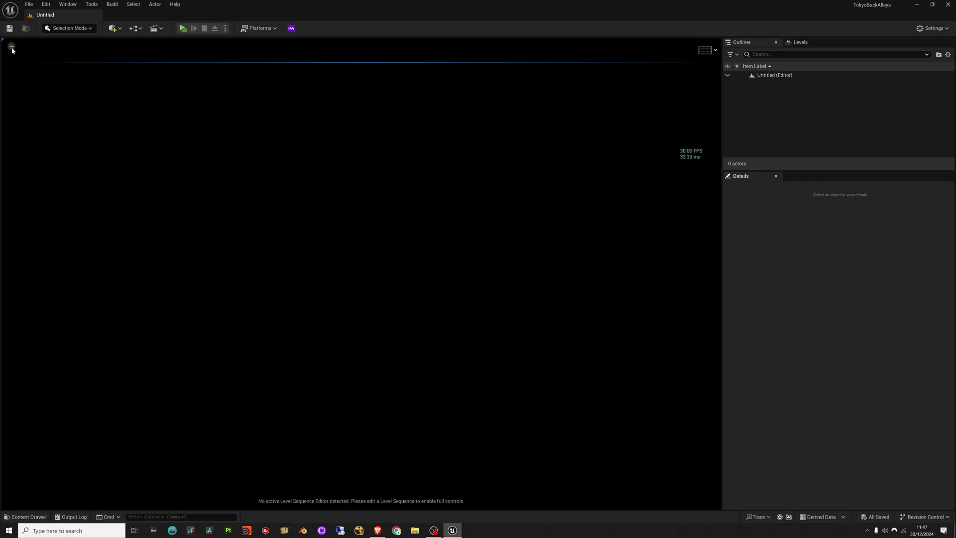
# Create a new level from the Basic template
pyautogui.click(29, 4)
pyautogui.click(55, 35)
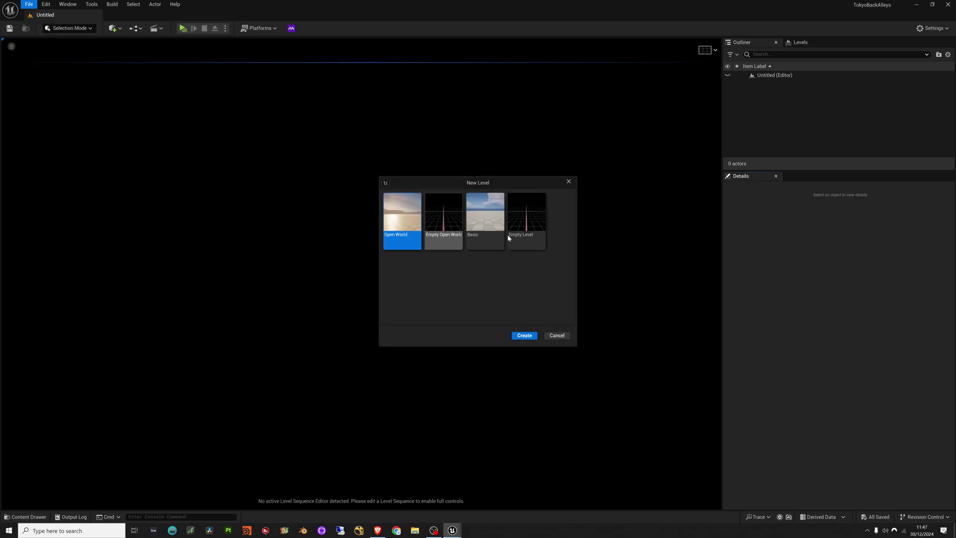
pyautogui.click(485, 219)
pyautogui.click(524, 335)
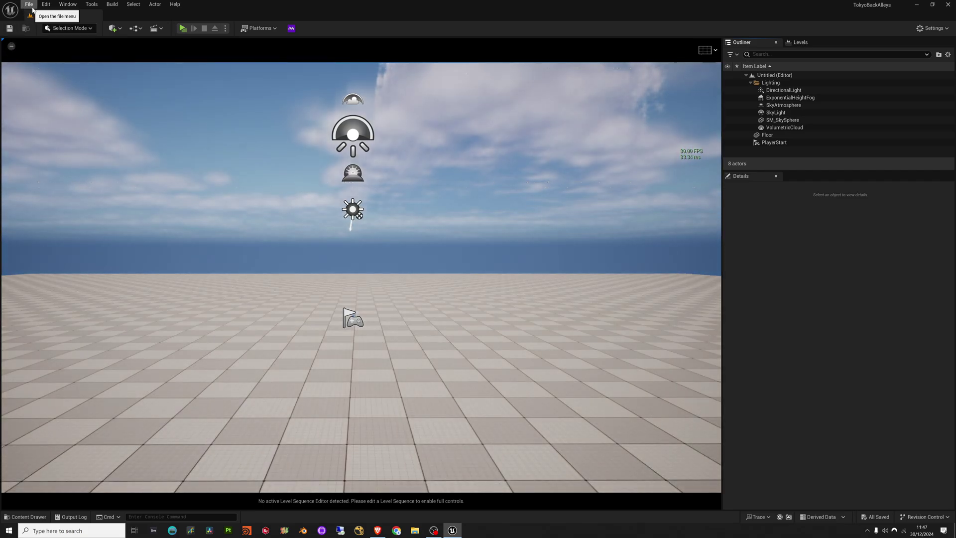
# Save the new level as "empty" in the Tokyo_Back_Alleys/Maps folder
pyautogui.click(29, 4)
pyautogui.click(60, 98)
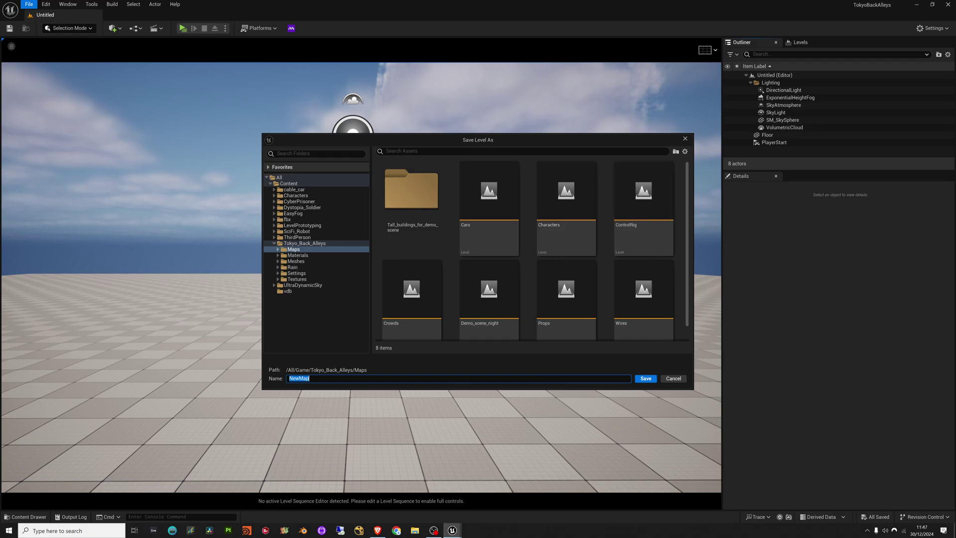
pyautogui.write('empty')
pyautogui.press('Return')
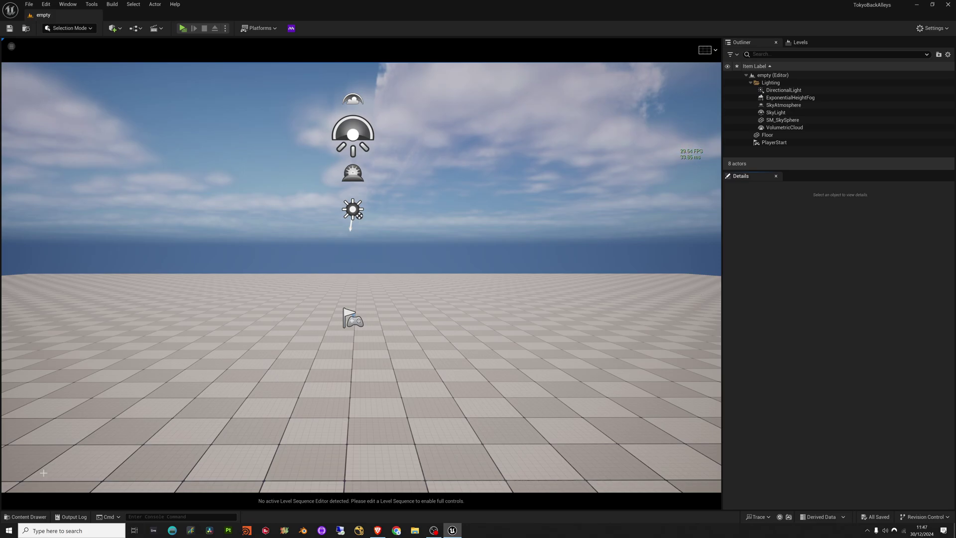
# Place the Bikes_MikeBike_Classic1_Idle1 mesh from the Tokyo_Back_Alleys Bikes folder on the floor of the level
pyautogui.click(24, 517)
pyautogui.click(816, 247)
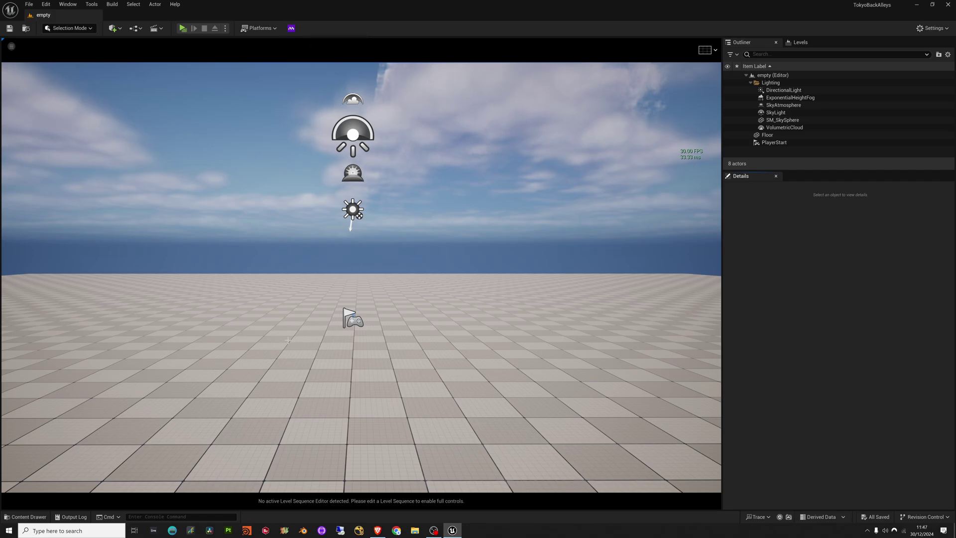
pyautogui.click(25, 516)
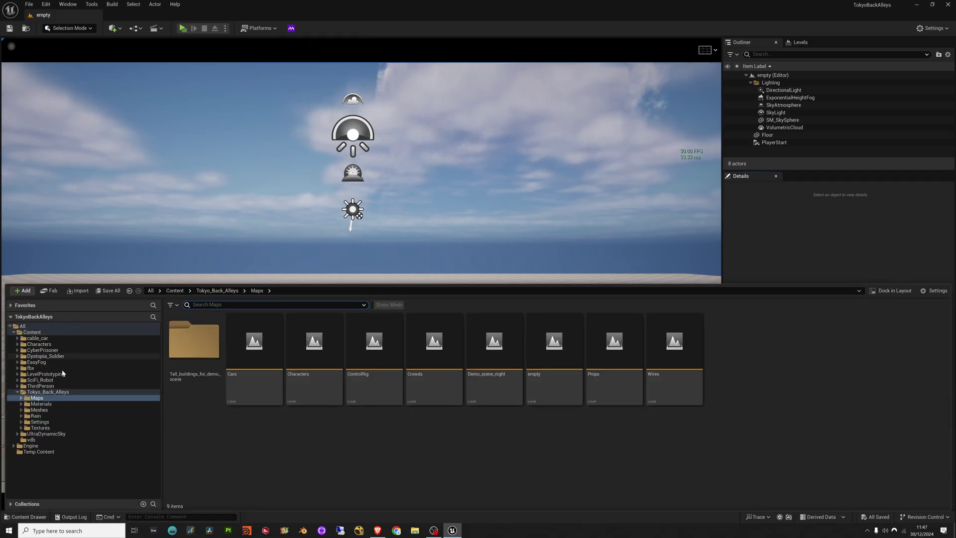
pyautogui.click(40, 409)
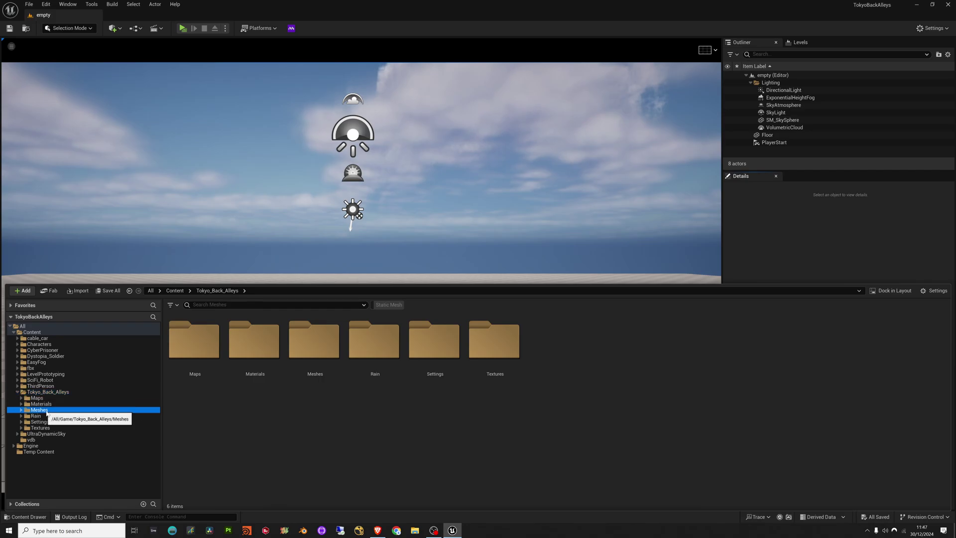
pyautogui.doubleClick(203, 360)
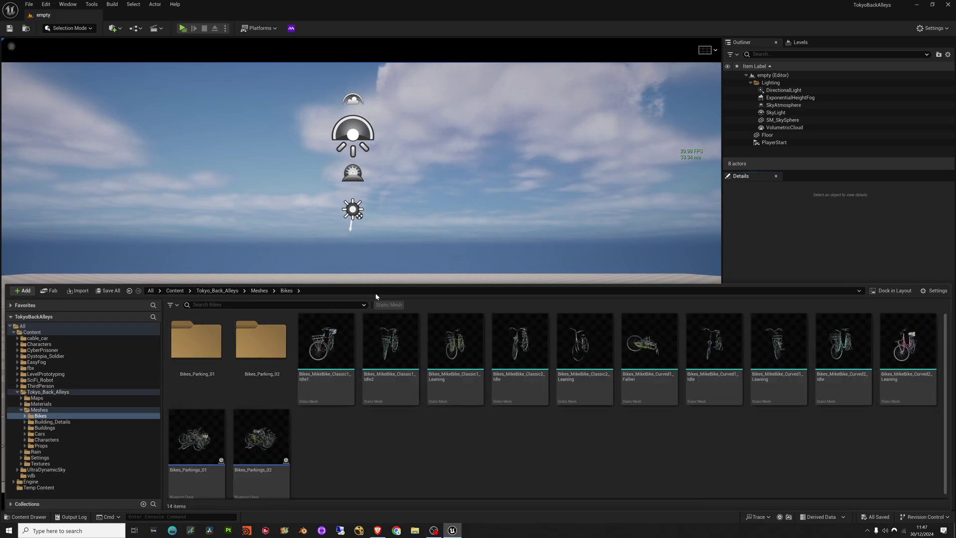
pyautogui.moveTo(343, 350); pyautogui.dragTo(193, 366)
# Look through the Bike_Shop and Izakaya folders under Building_Details for a suitable mesh
pyautogui.hotkey('ctrl', 'space')
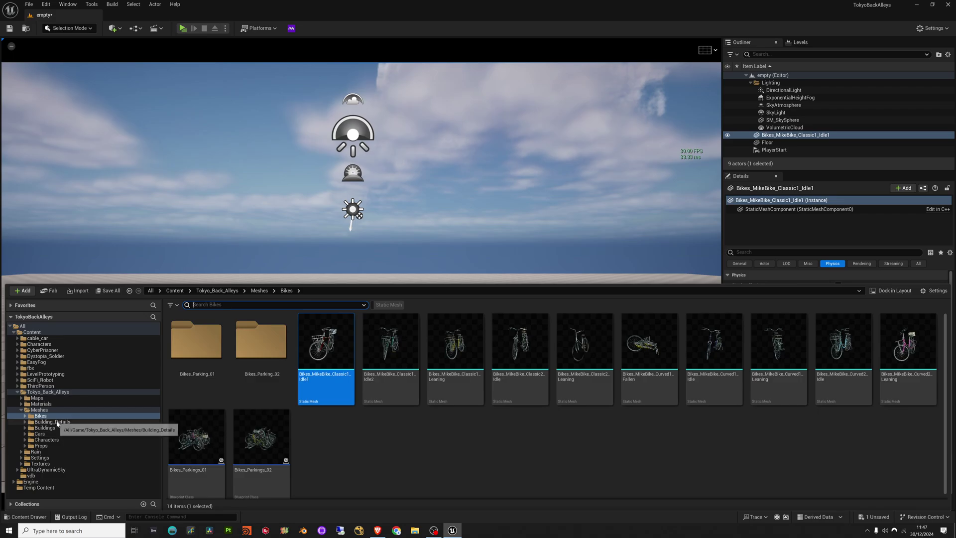
pyautogui.click(85, 423)
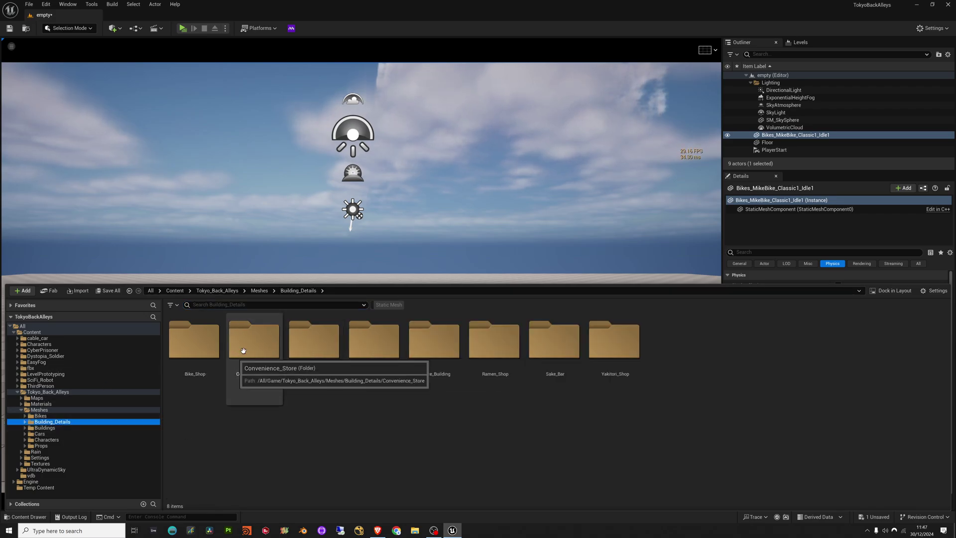
pyautogui.click(210, 342)
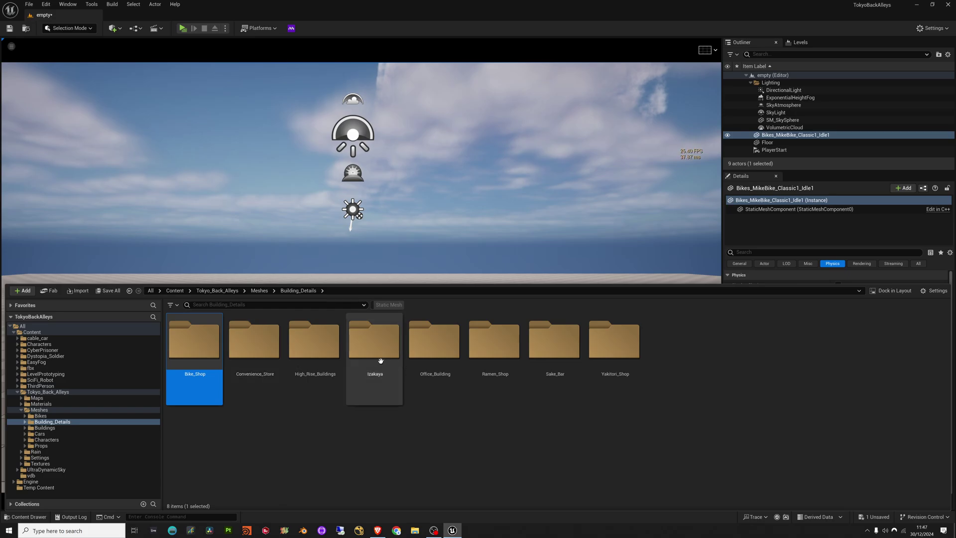
pyautogui.doubleClick(190, 352)
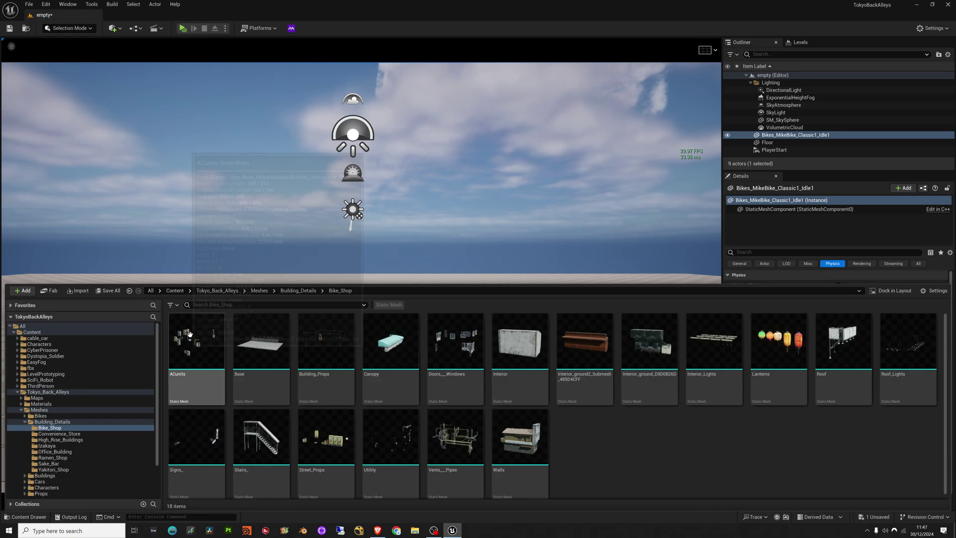
pyautogui.click(301, 291)
pyautogui.click(381, 348)
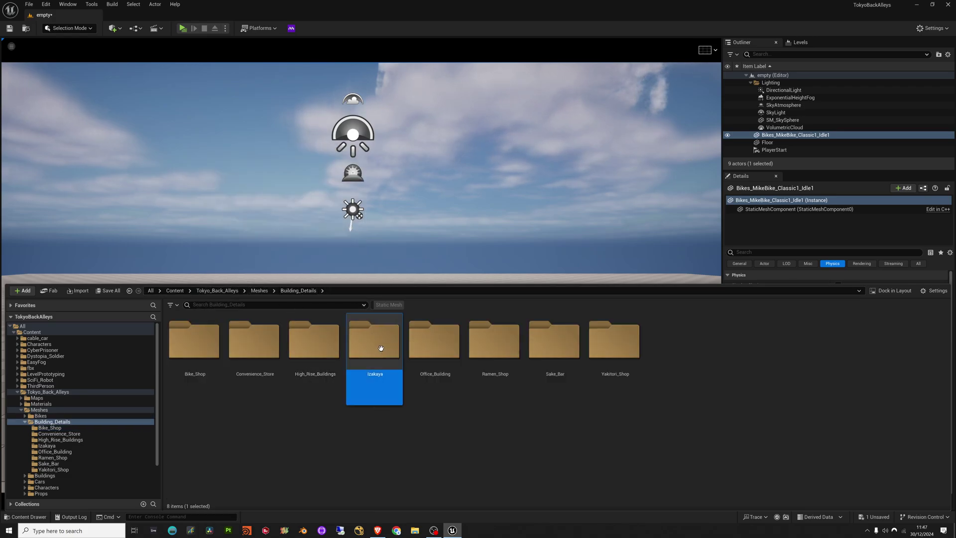
pyautogui.doubleClick(381, 348)
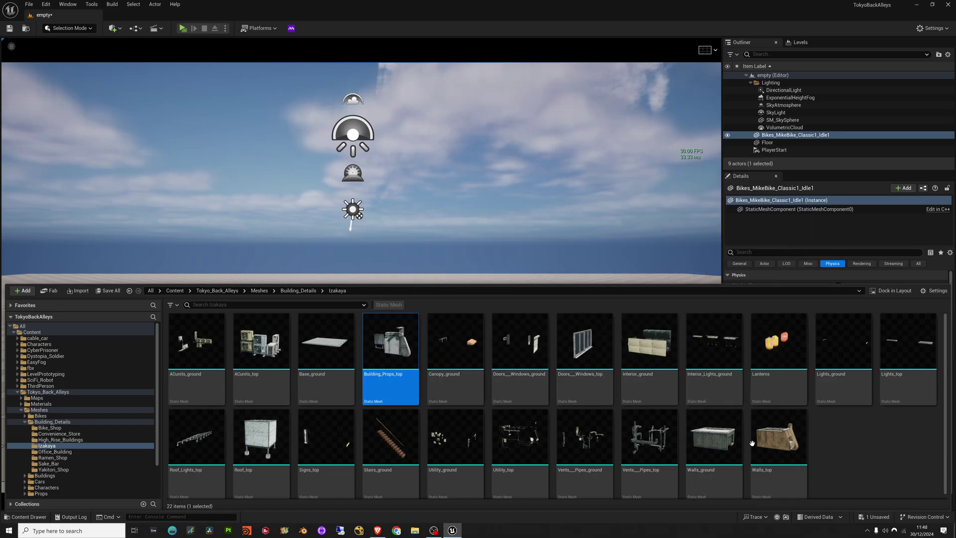
# Place the Car_Black blueprint from the Tokyo_Back_Alleys Cars folder on the floor beside the bicycle
pyautogui.click(217, 291)
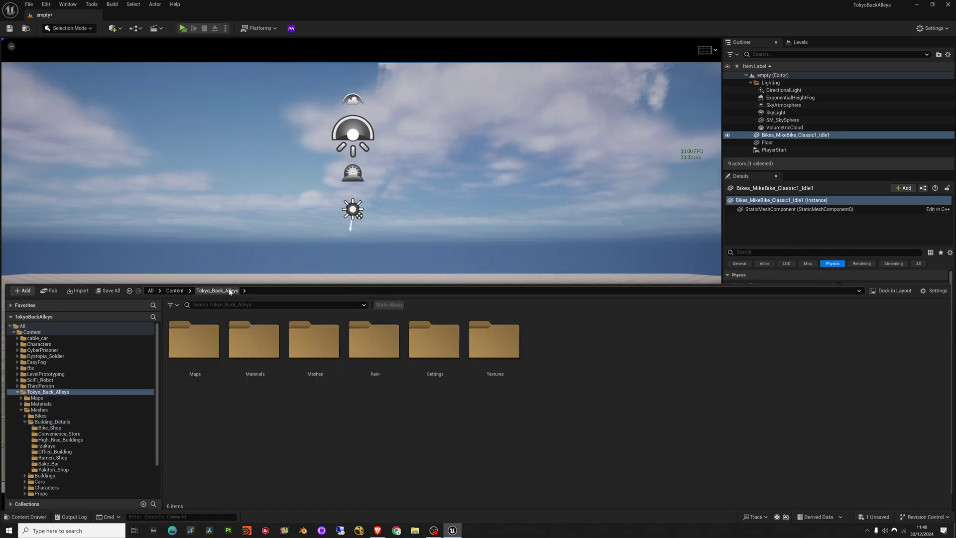
pyautogui.click(196, 346)
pyautogui.doubleClick(317, 348)
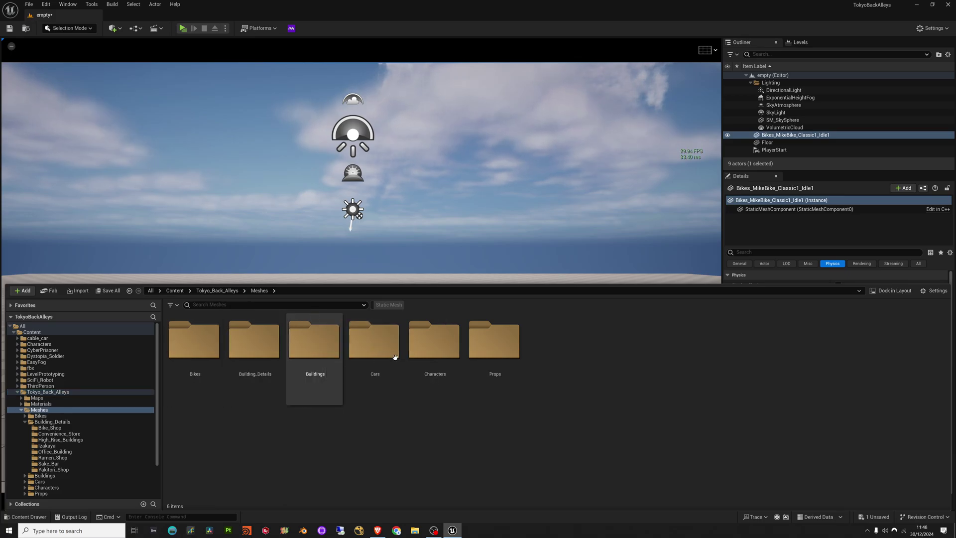
pyautogui.doubleClick(387, 338)
pyautogui.click(257, 342)
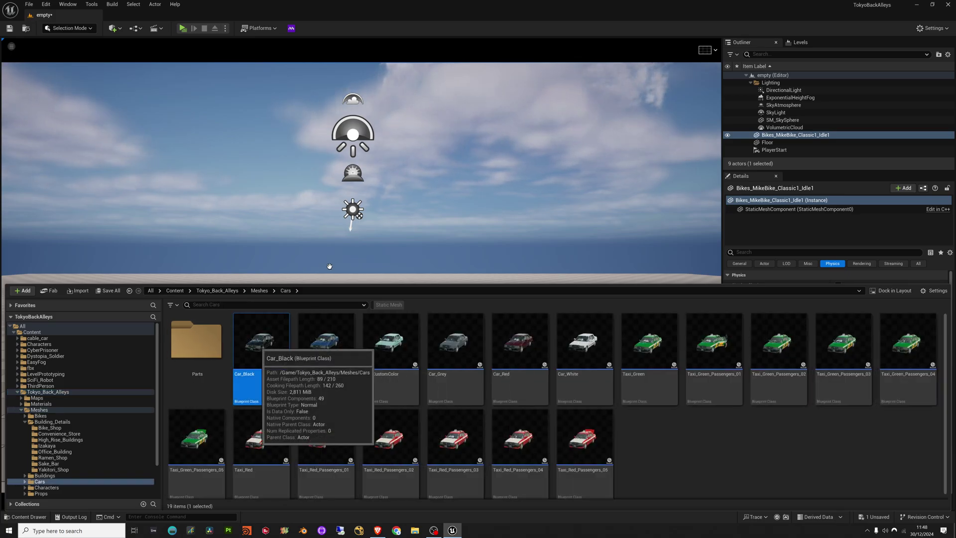
pyautogui.moveTo(337, 242); pyautogui.dragTo(337, 242)
pyautogui.moveTo(374, 422); pyautogui.dragTo(592, 405)
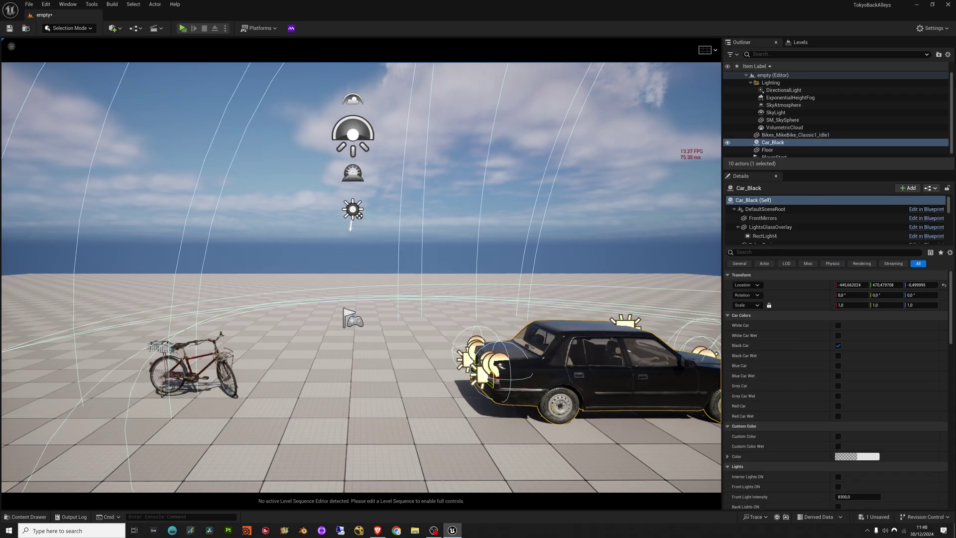
# Switch the viewport to game view to hide the actor icons and light helper lines around the car and bicycle
pyautogui.click(543, 231)
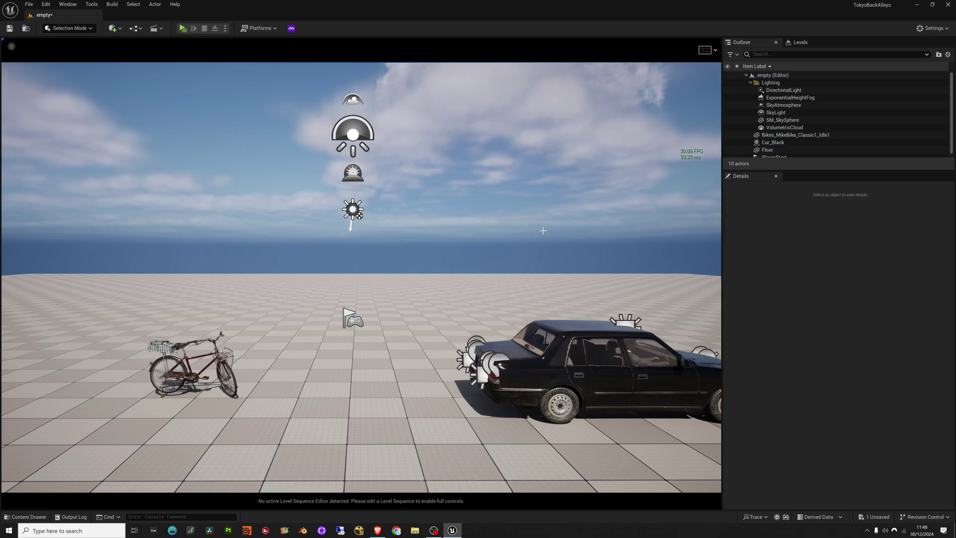
pyautogui.moveTo(357, 272); pyautogui.dragTo(259, 306, button='right')
pyautogui.moveTo(491, 311); pyautogui.dragTo(569, 295, button='right')
pyautogui.click(569, 295)
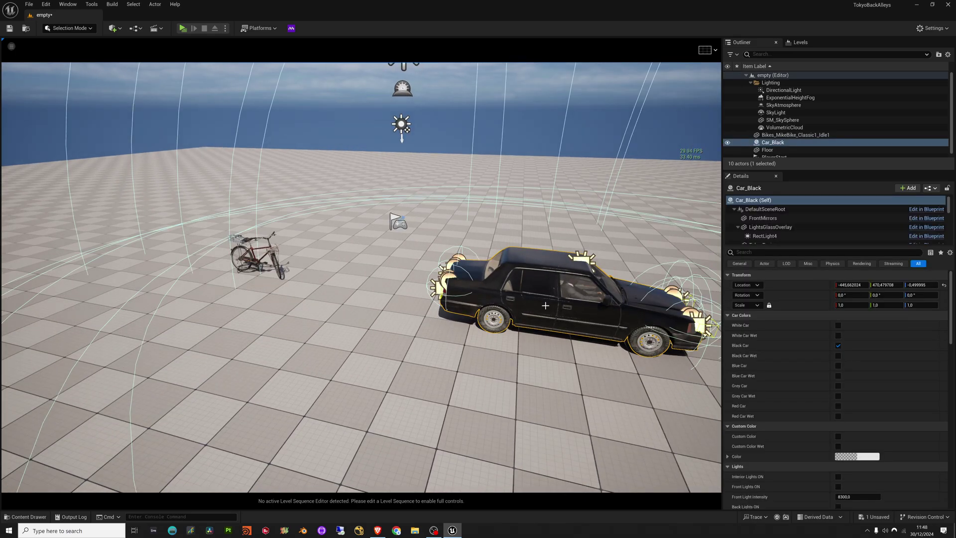
pyautogui.scroll(-6, 545, 305)
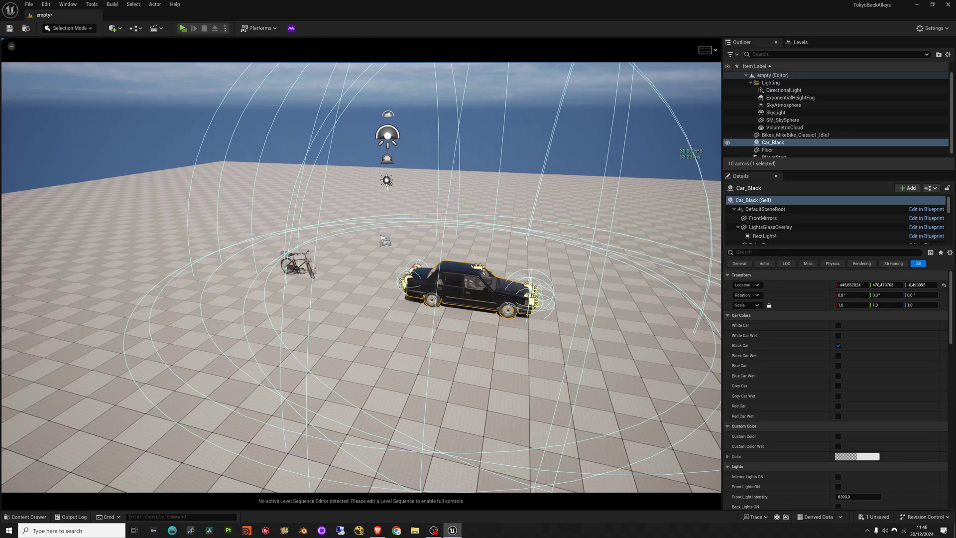
pyautogui.press('g')
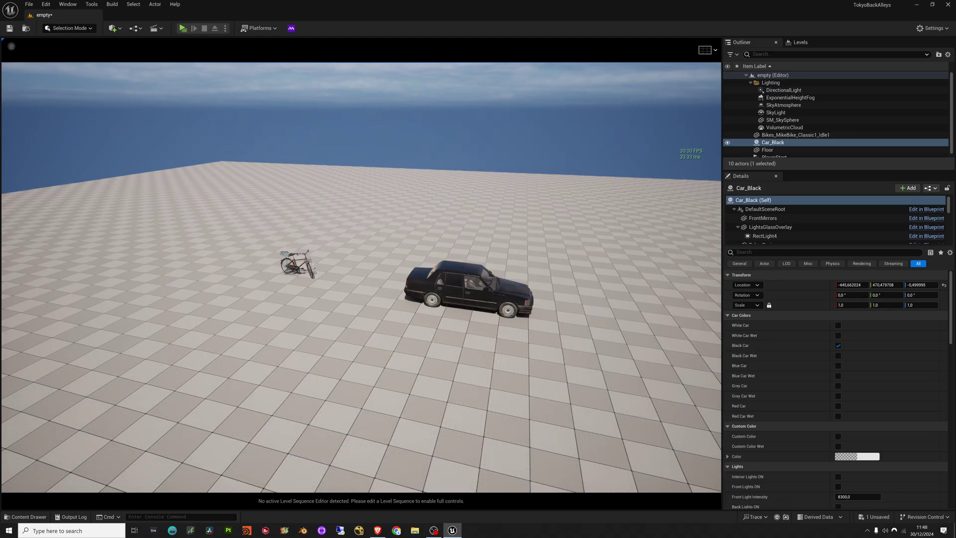
pyautogui.moveTo(420, 288)
pyautogui.keyDown('alt'); pyautogui.mouseDown()
pyautogui.moveTo(498, 304)
pyautogui.moveTo(420, 288)
pyautogui.mouseUp(); pyautogui.keyUp('alt')
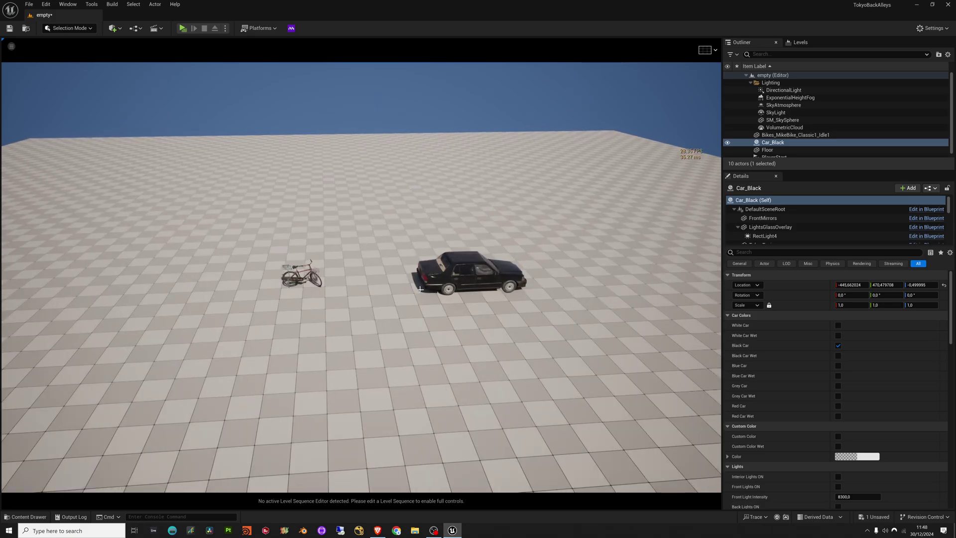
pyautogui.moveTo(421, 288); pyautogui.dragTo(463, 305, button='right')
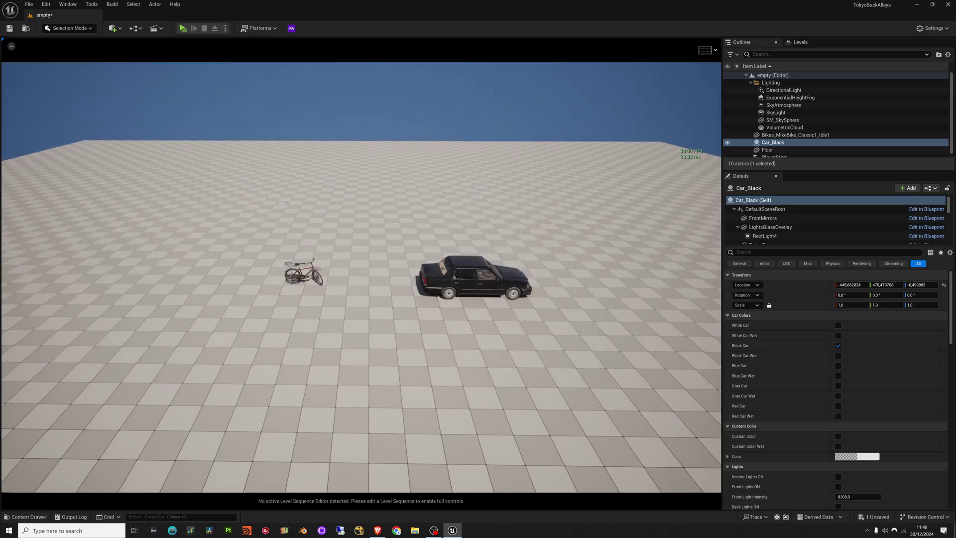
# Open the Motorica Studio window and start signing in to the plugin account
pyautogui.click(292, 28)
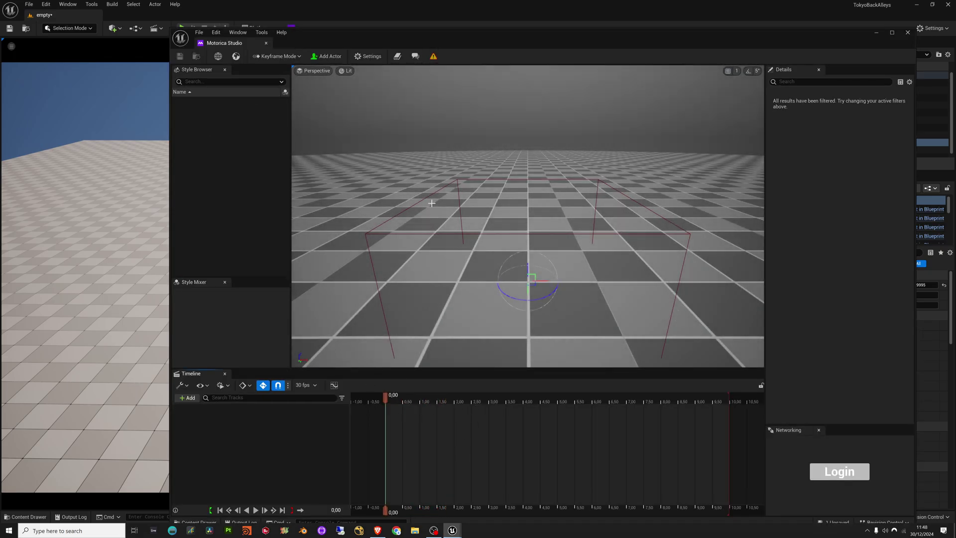
pyautogui.moveTo(476, 41); pyautogui.dragTo(425, 48)
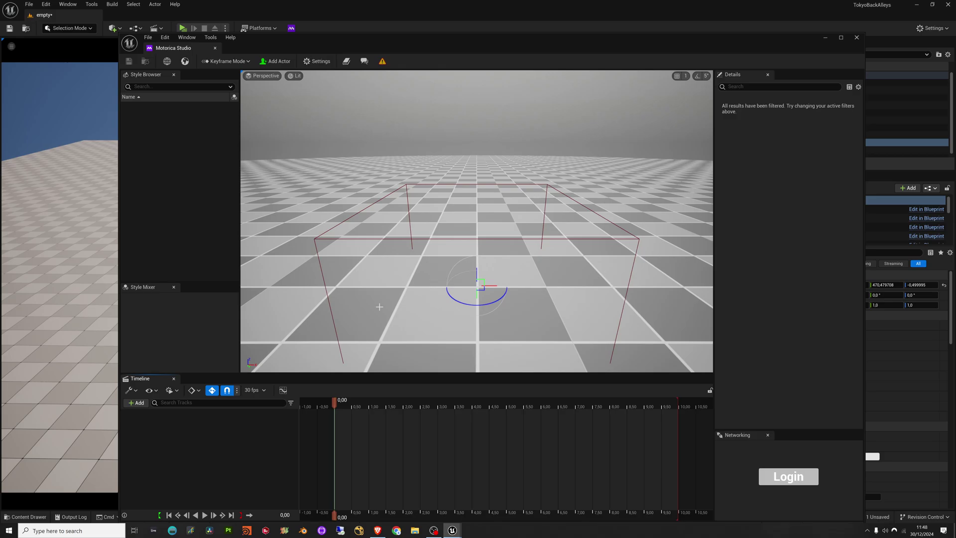
pyautogui.click(783, 480)
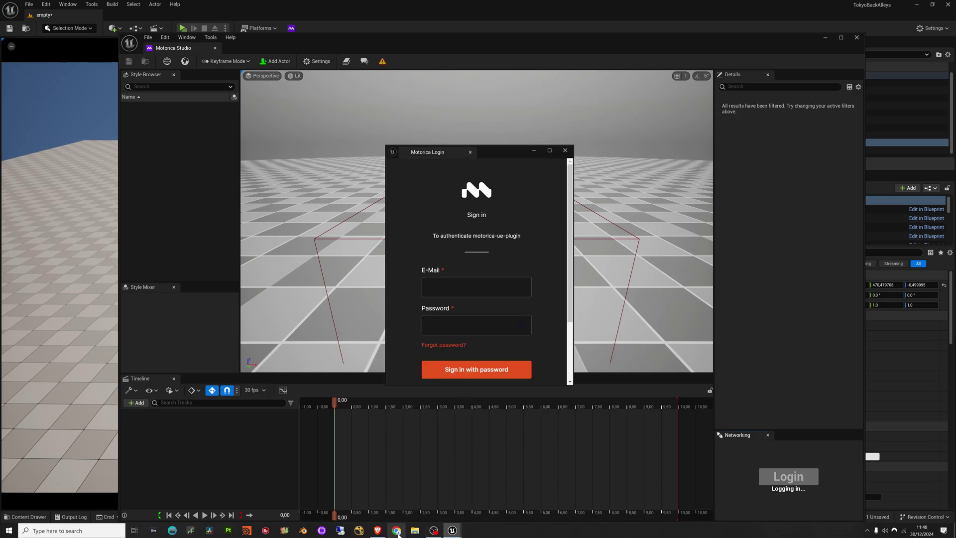
pyautogui.moveTo(500, 153); pyautogui.dragTo(500, 137)
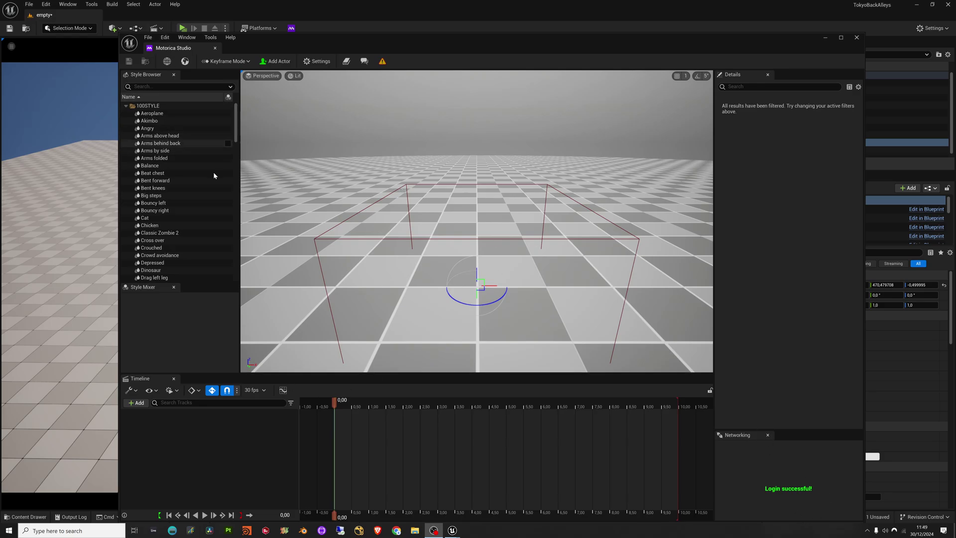
# Collapse the 100STYLE category and look over the other motion styles and the empty Motorica Studio preview scene
pyautogui.click(126, 105)
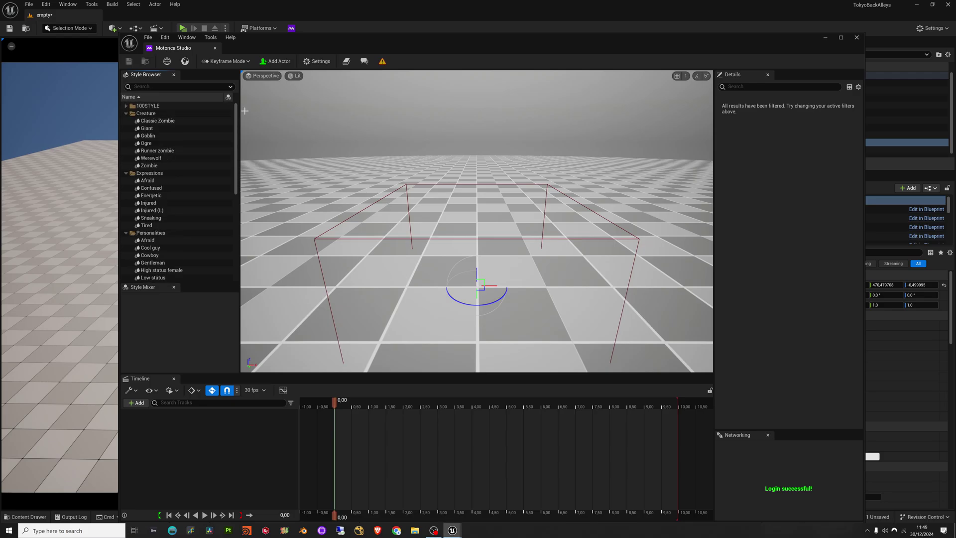
pyautogui.moveTo(237, 136); pyautogui.dragTo(237, 98)
pyautogui.scroll(-5, 437, 268)
pyautogui.moveTo(438, 267); pyautogui.dragTo(405, 267, button='right')
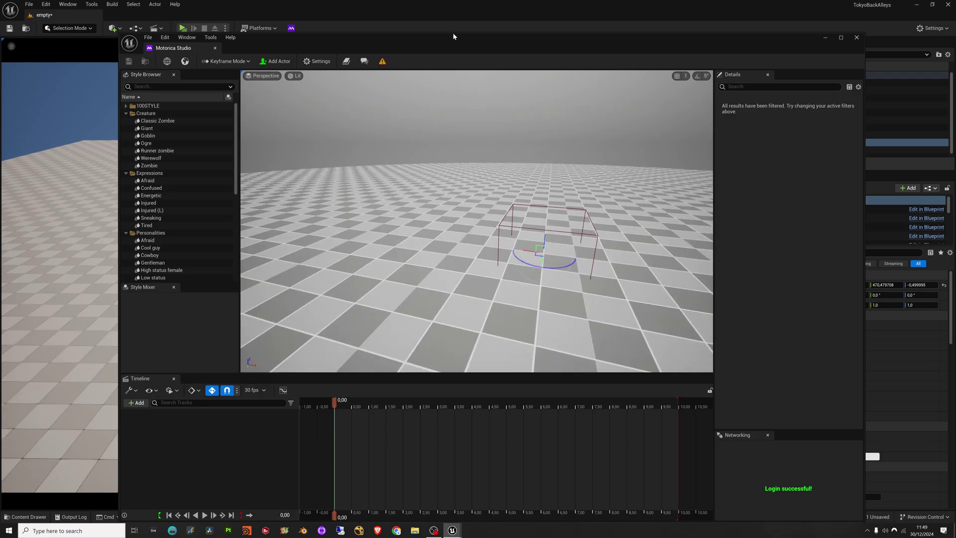
# Load the current level's environment into the Motorica Studio preview, select the black car and examine the scene from several sides
pyautogui.moveTo(417, 43); pyautogui.dragTo(421, 389)
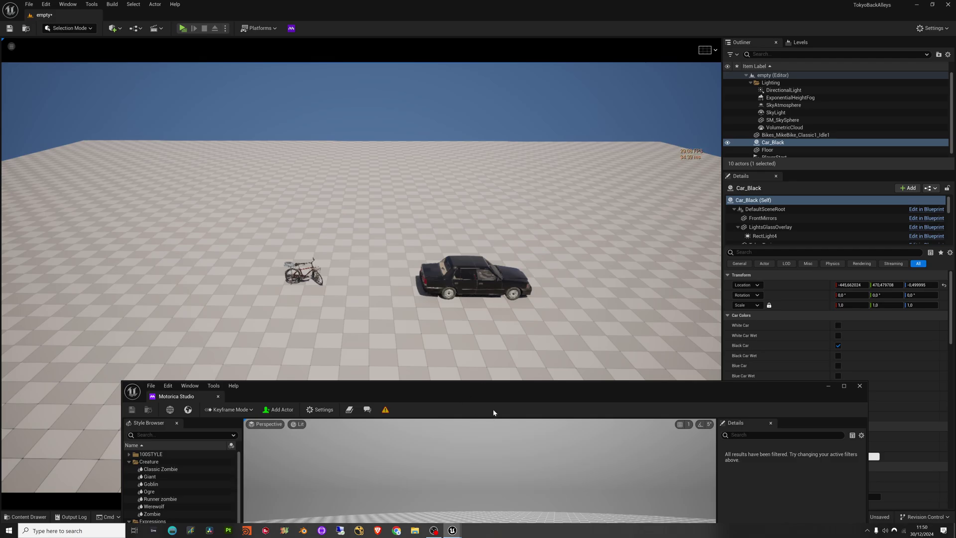
pyautogui.moveTo(494, 388); pyautogui.dragTo(426, 103)
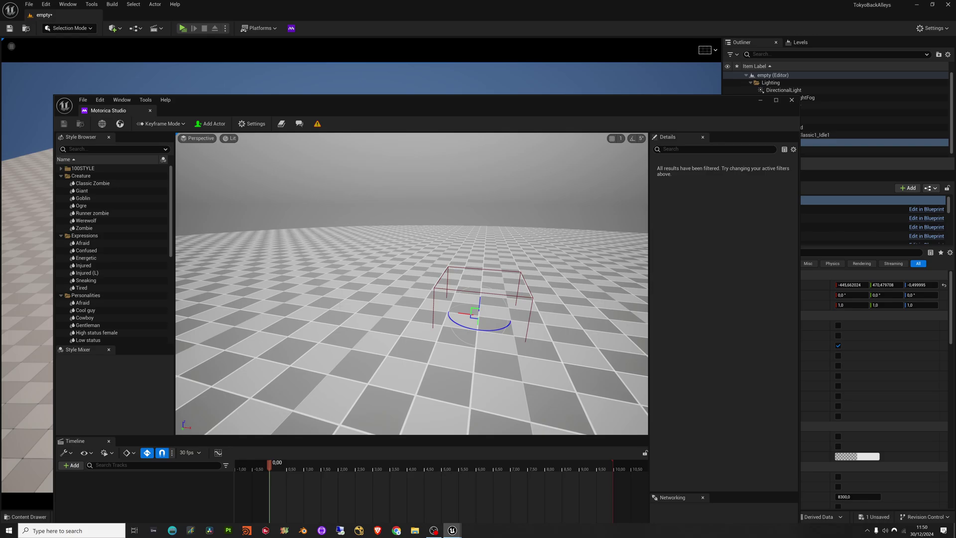
pyautogui.click(120, 124)
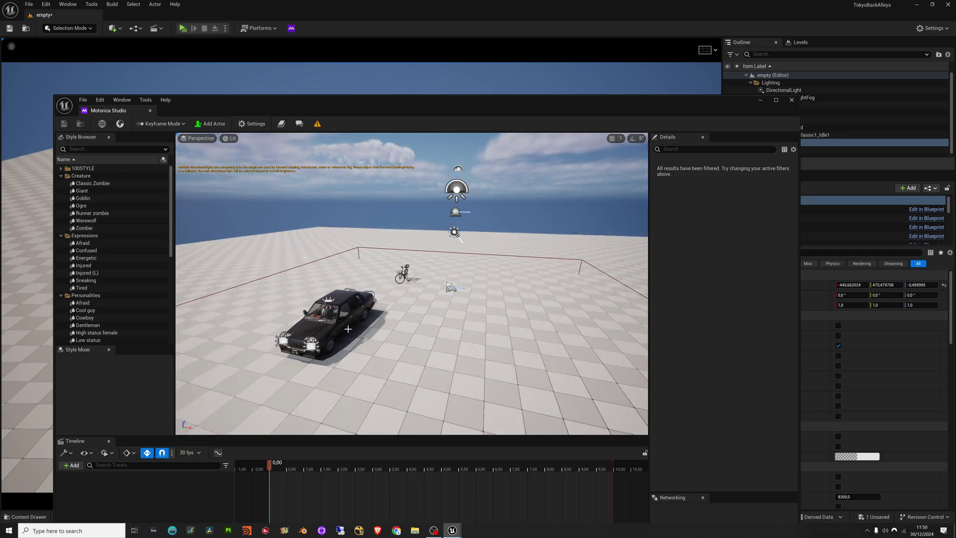
pyautogui.click(370, 309)
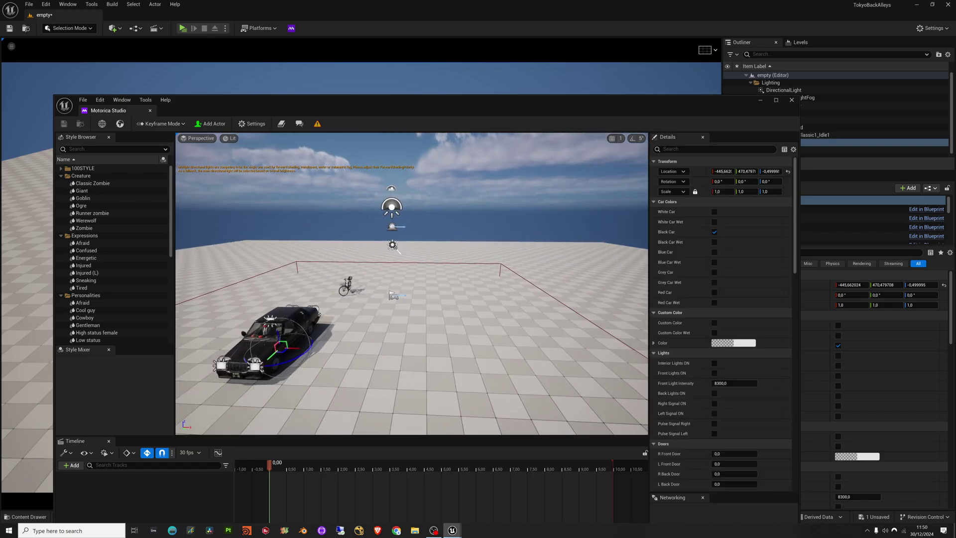
pyautogui.keyDown('alt'); pyautogui.moveTo(370, 309); pyautogui.dragTo(458, 331); pyautogui.keyUp('alt')
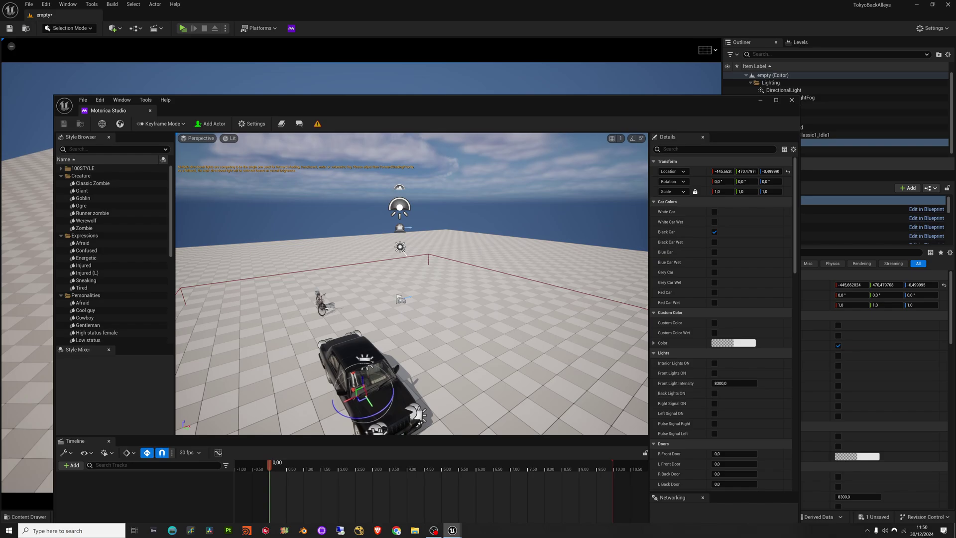
pyautogui.keyDown('alt'); pyautogui.moveTo(412, 308); pyautogui.dragTo(324, 331); pyautogui.keyUp('alt')
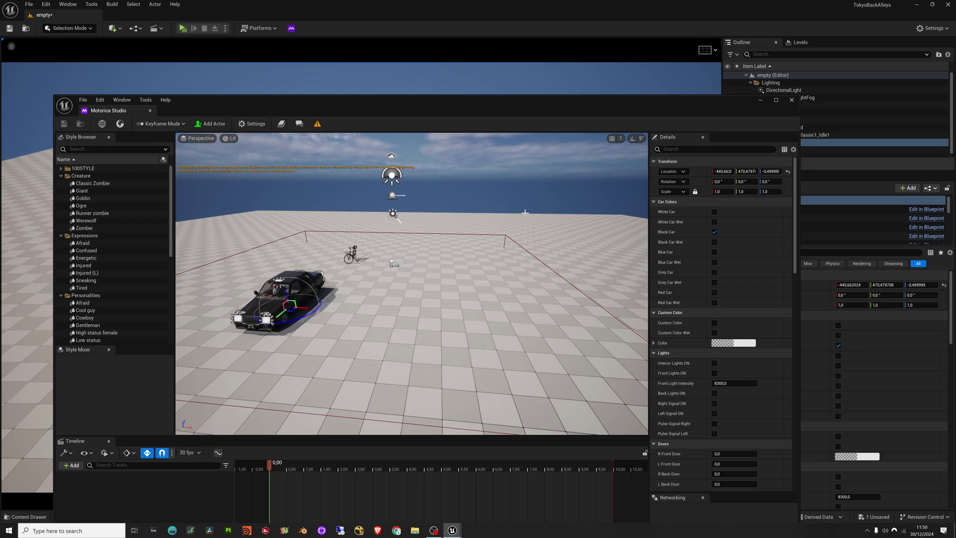
# Shift the black car slightly along the X axis in the Motorica Studio preview and set the window aside to compare with the level
pyautogui.moveTo(457, 103); pyautogui.dragTo(489, 405)
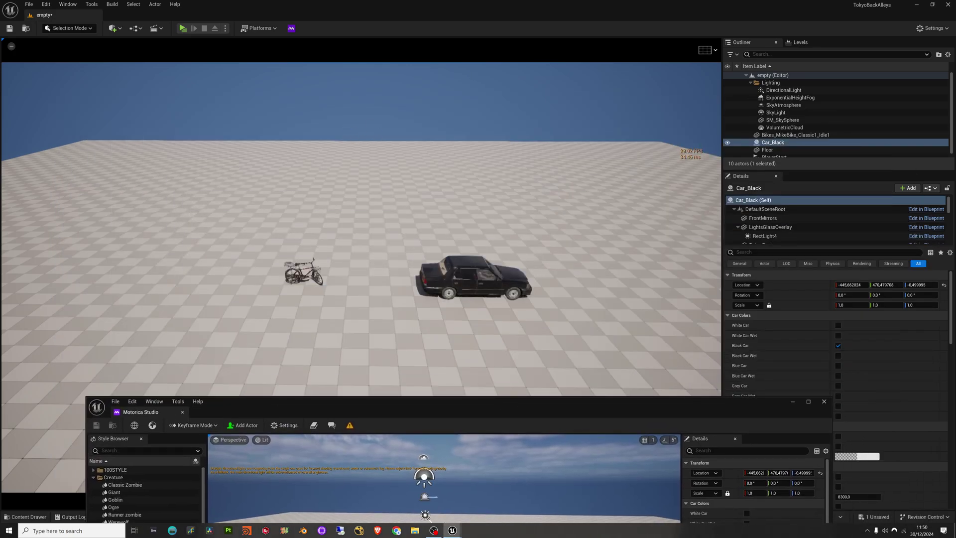
pyautogui.moveTo(409, 405); pyautogui.dragTo(421, 120)
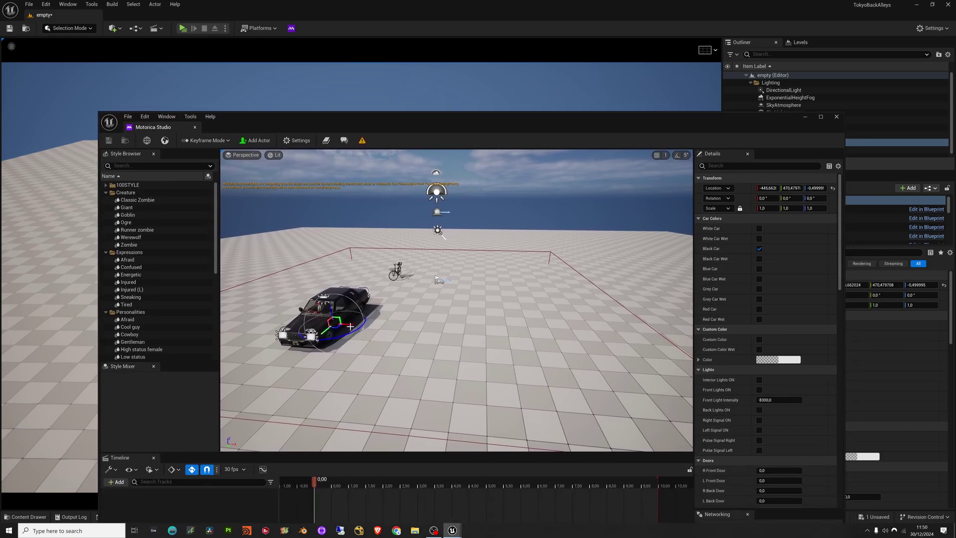
pyautogui.moveTo(350, 327); pyautogui.dragTo(360, 326)
pyautogui.moveTo(389, 117); pyautogui.dragTo(872, 125)
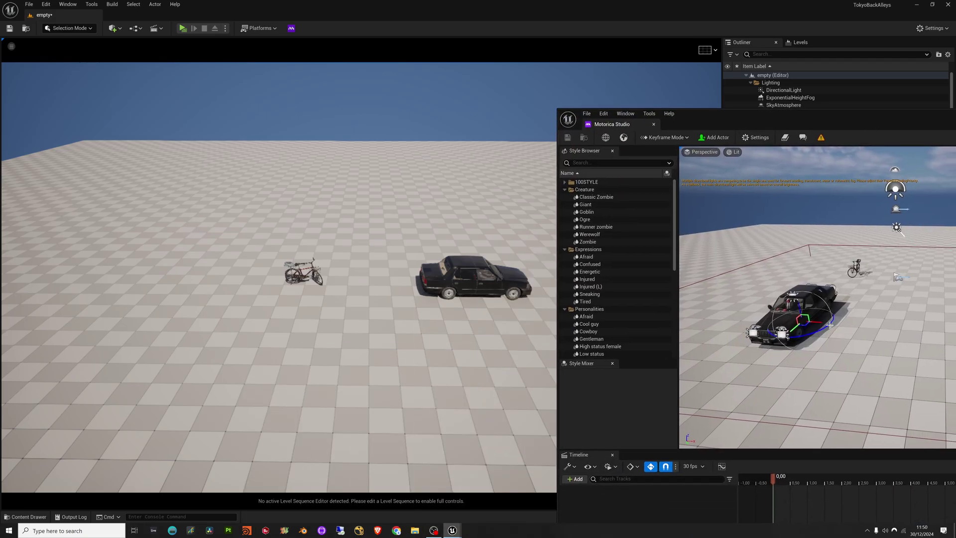
# Shift the black car further along the X axis in the preview, undo the last transform and bring the Motorica Studio window fully into view
pyautogui.moveTo(830, 324); pyautogui.dragTo(808, 327)
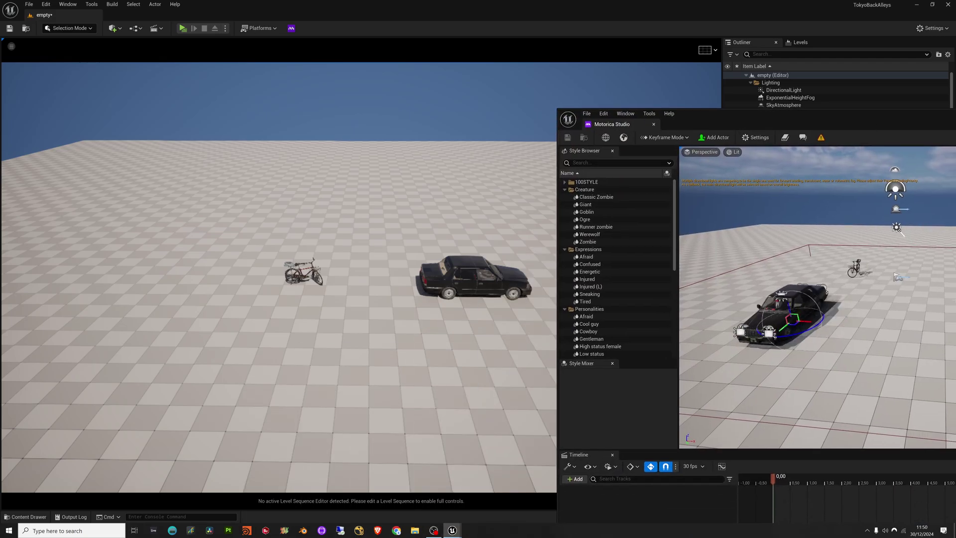
pyautogui.hotkey('ctrl', 'z')
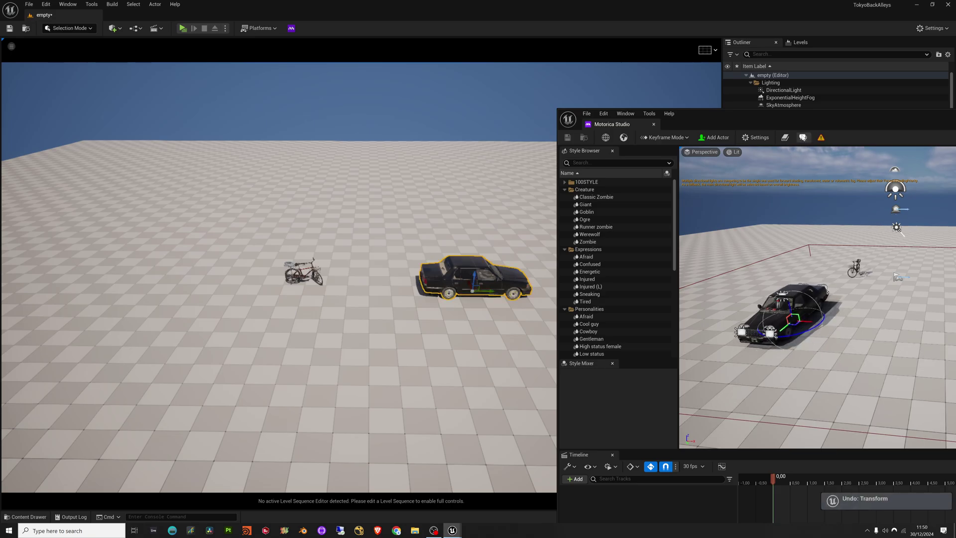
pyautogui.moveTo(775, 117); pyautogui.dragTo(278, 103)
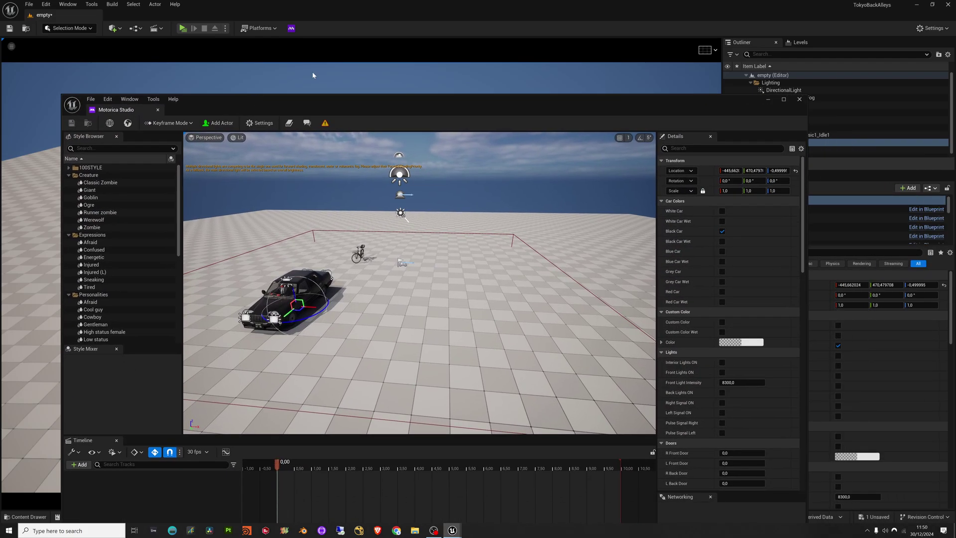
# Add a locomotion actor to the Motorica Studio scene and check its placement relative to the black car and the bicycle
pyautogui.click(379, 211)
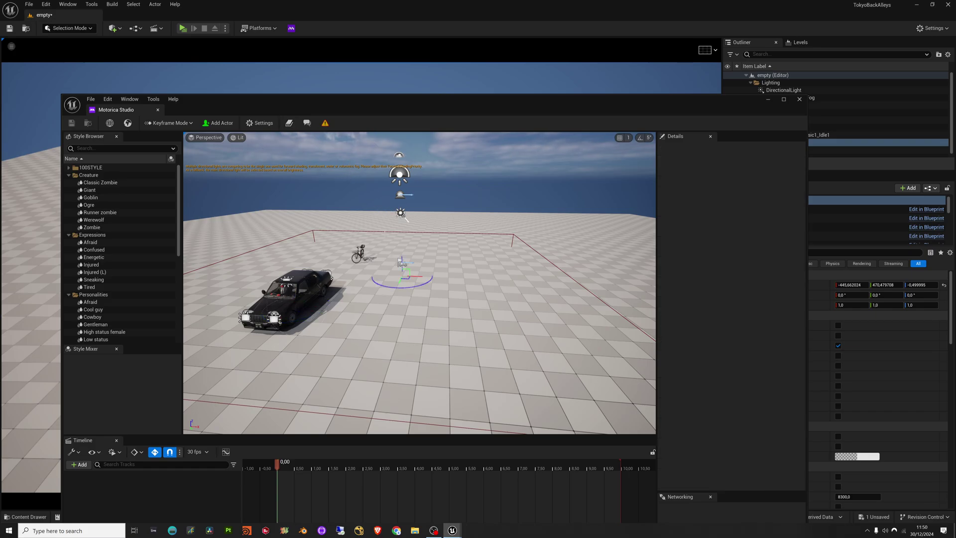
pyautogui.click(218, 123)
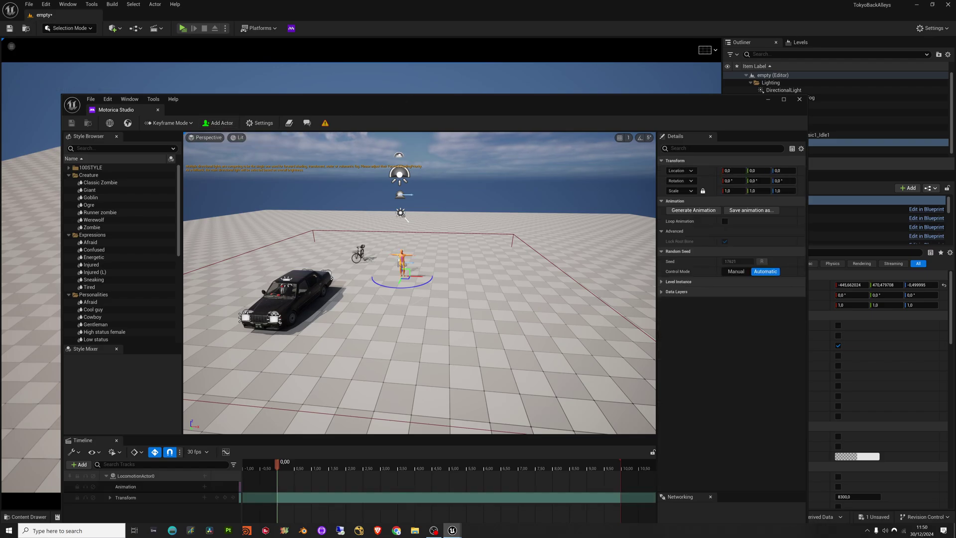
pyautogui.press('w')
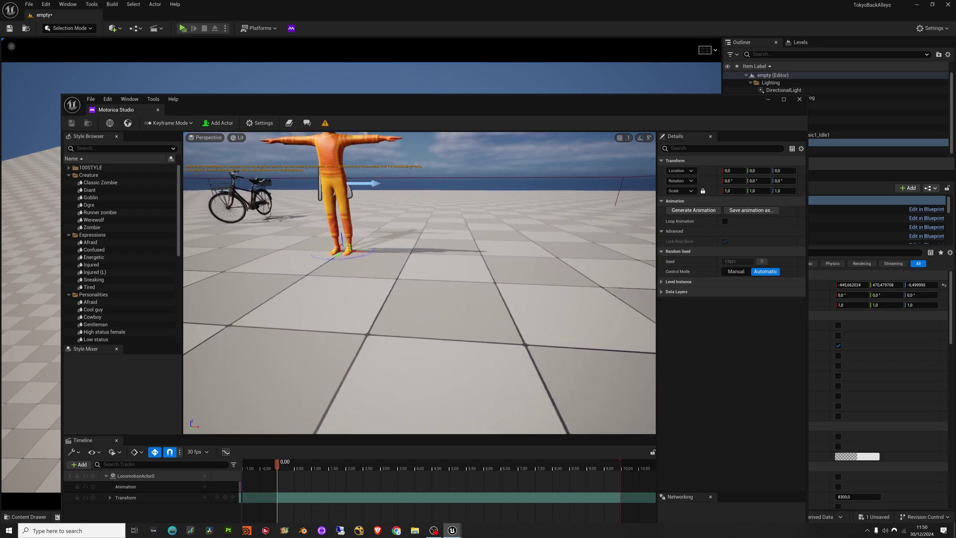
pyautogui.moveTo(365, 236); pyautogui.dragTo(308, 246, button='right')
pyautogui.moveTo(391, 260)
pyautogui.keyDown('alt'); pyautogui.mouseDown()
pyautogui.moveTo(344, 263)
pyautogui.moveTo(356, 251)
pyautogui.moveTo(393, 249)
pyautogui.mouseUp(); pyautogui.keyUp('alt')
pyautogui.scroll(-5, 390, 261)
pyautogui.moveTo(411, 171); pyautogui.dragTo(407, 199, button='right')
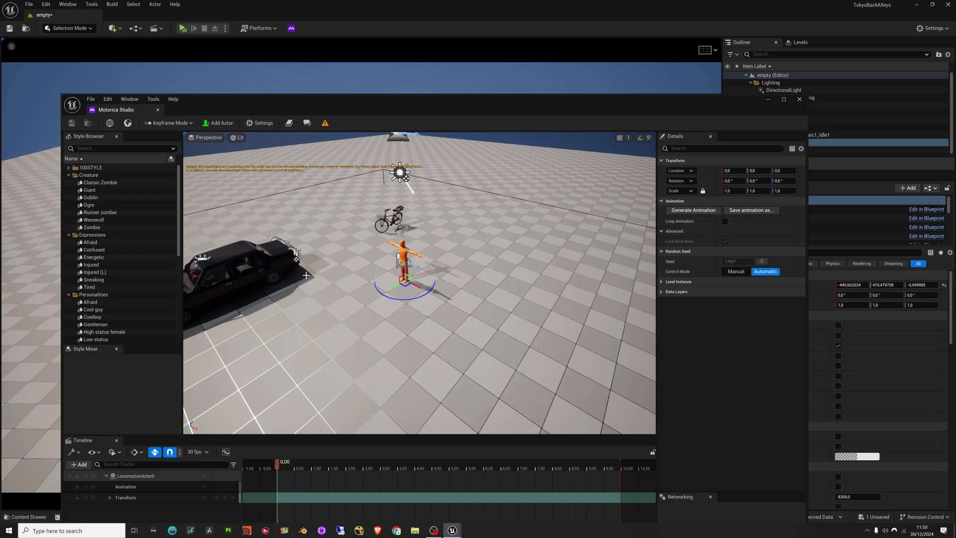
pyautogui.scroll(-10, 307, 275)
pyautogui.scroll(3, 306, 275)
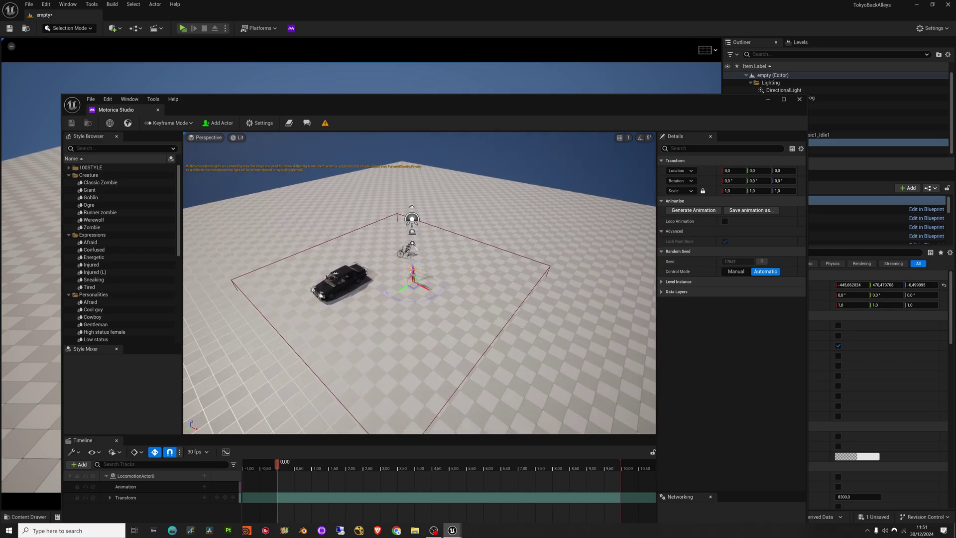
pyautogui.scroll(4, 450, 332)
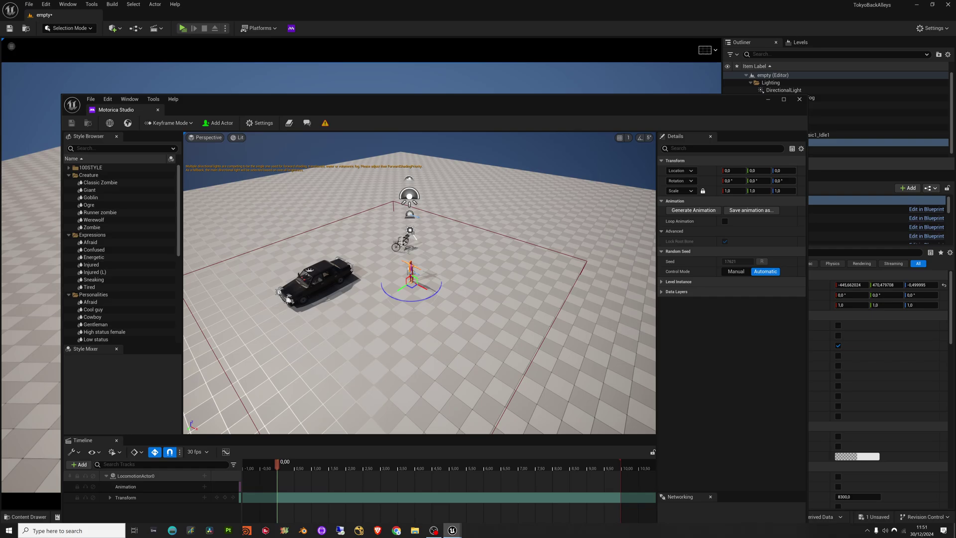
pyautogui.scroll(3, 420, 283)
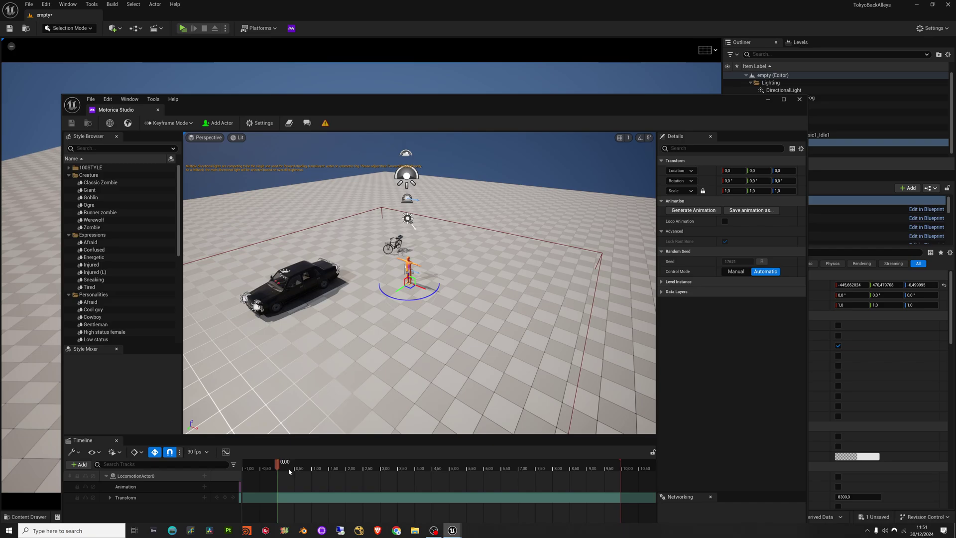
# Scrub through the actor's timeline, return the playhead to 0.00 and move the Motorica Studio window slightly up
pyautogui.moveTo(276, 468); pyautogui.dragTo(293, 468)
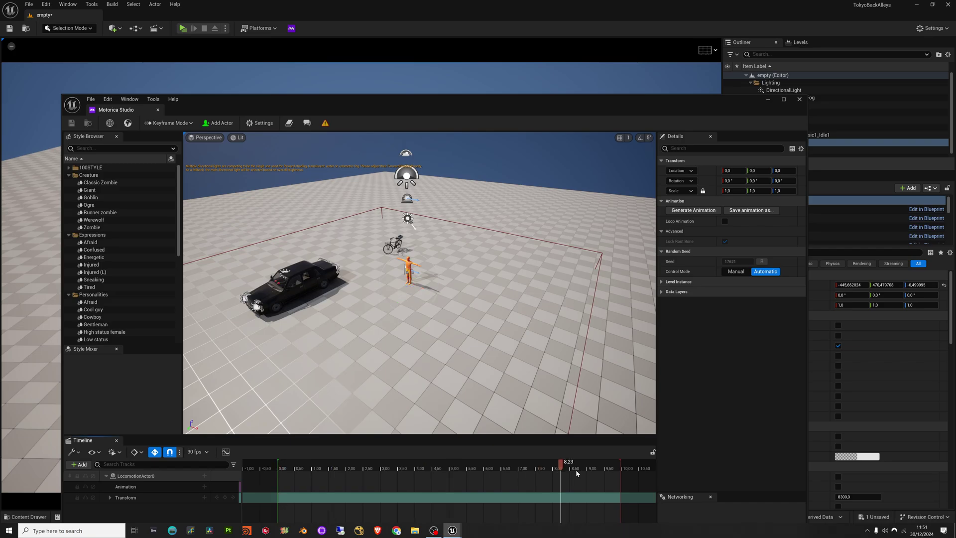
pyautogui.moveTo(575, 470); pyautogui.dragTo(359, 478)
pyautogui.moveTo(282, 477); pyautogui.dragTo(390, 474)
pyautogui.moveTo(257, 490); pyautogui.dragTo(239, 484)
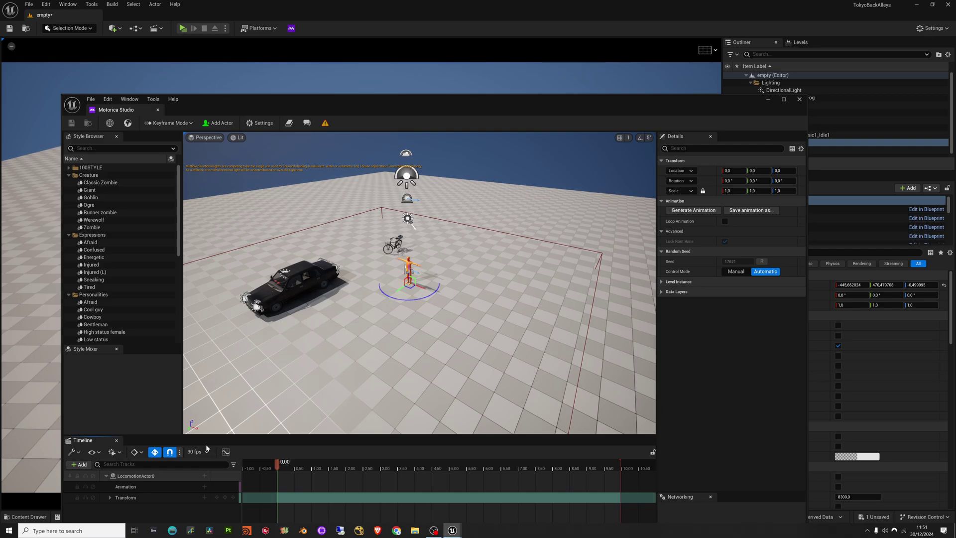
pyautogui.moveTo(289, 466)
pyautogui.mouseDown()
pyautogui.moveTo(312, 466)
pyautogui.moveTo(272, 471)
pyautogui.mouseUp()
pyautogui.moveTo(390, 99); pyautogui.dragTo(386, 87)
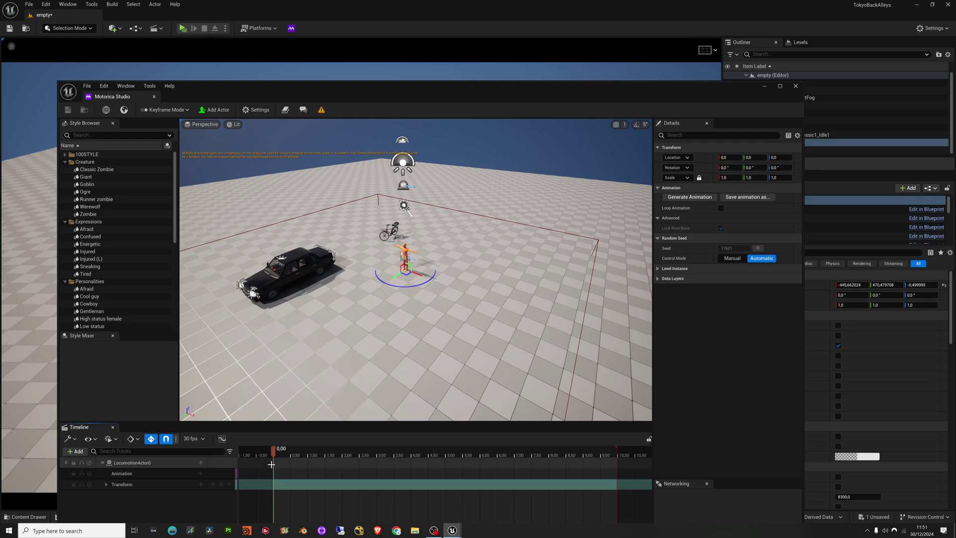
# Key the actor's starting transform at 0.00, and at 3.60 move it beside the black car, rotated to about 108 degrees
pyautogui.moveTo(274, 451); pyautogui.dragTo(270, 452)
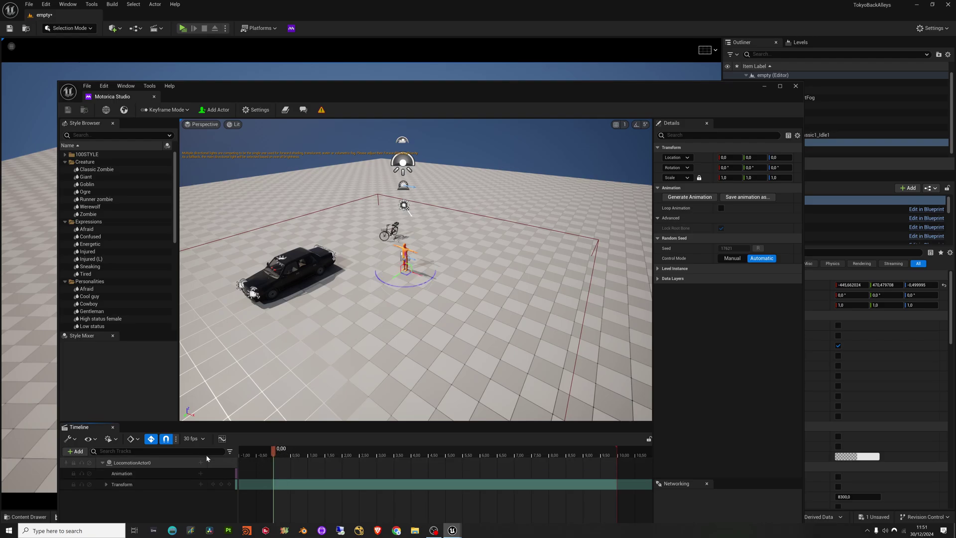
pyautogui.click(221, 484)
pyautogui.moveTo(282, 452); pyautogui.dragTo(398, 451)
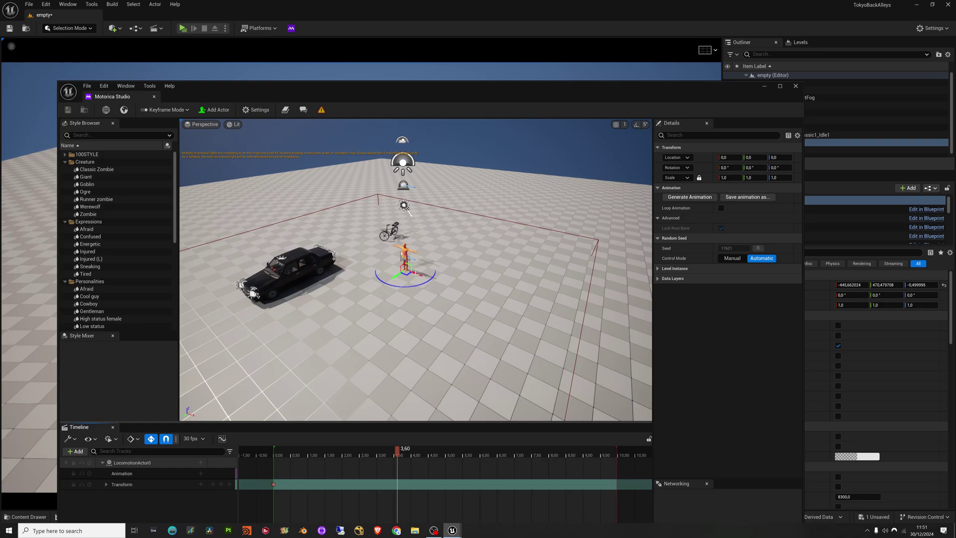
pyautogui.moveTo(416, 273); pyautogui.dragTo(259, 305)
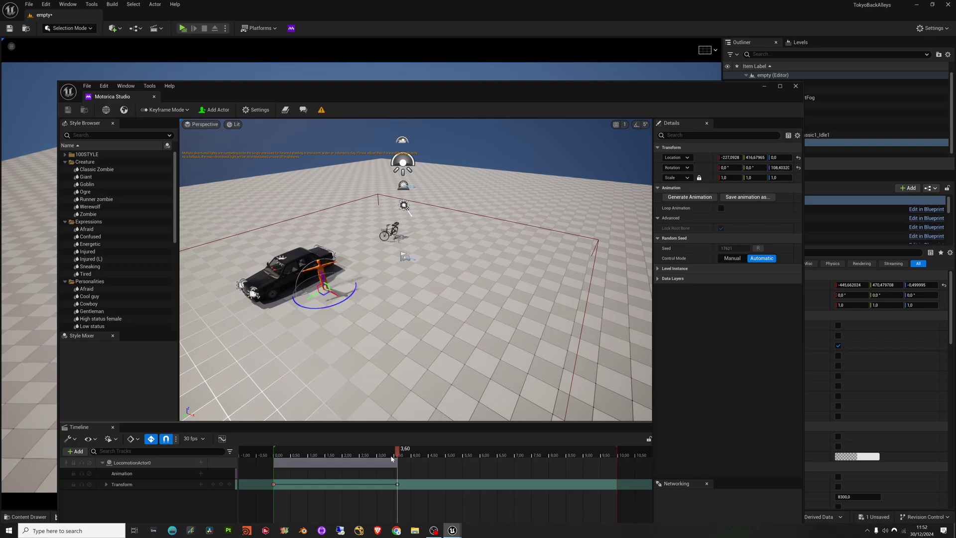
# Add a transform key at 5.60 to hold the actor in place beside the car
pyautogui.moveTo(398, 455); pyautogui.dragTo(465, 466)
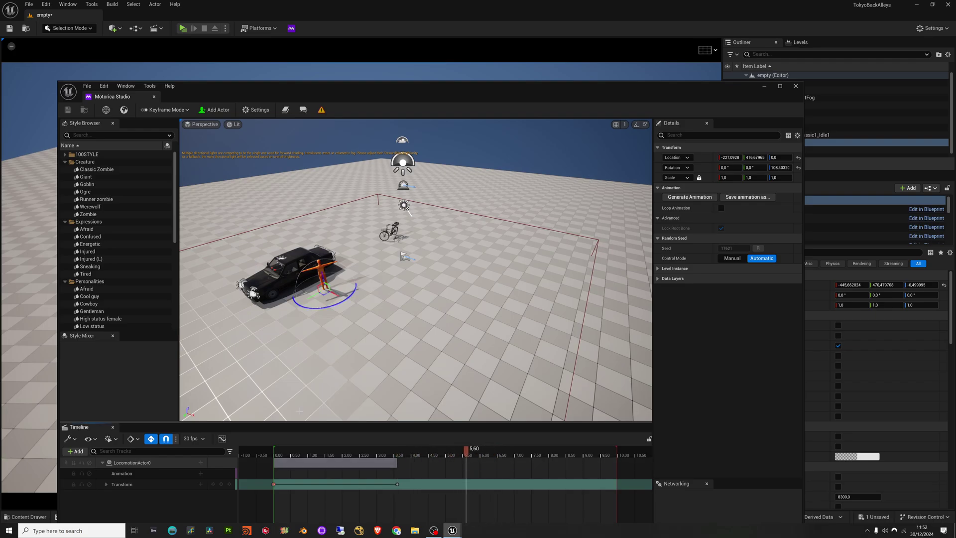
pyautogui.click(222, 485)
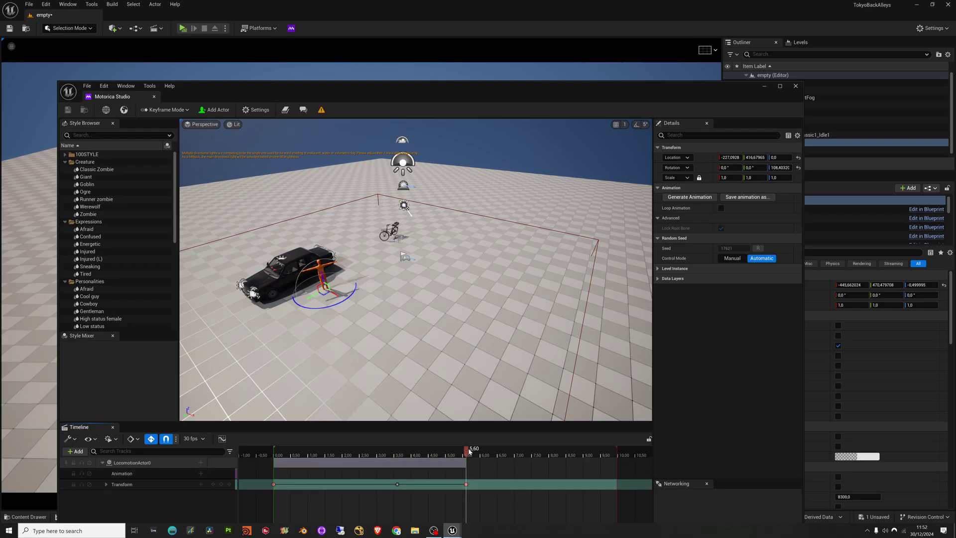
# At 9.97, move the actor next to the bicycle, rotate it to about 100 degrees, key the transform and return the playhead to 0.00
pyautogui.moveTo(468, 452); pyautogui.dragTo(617, 460)
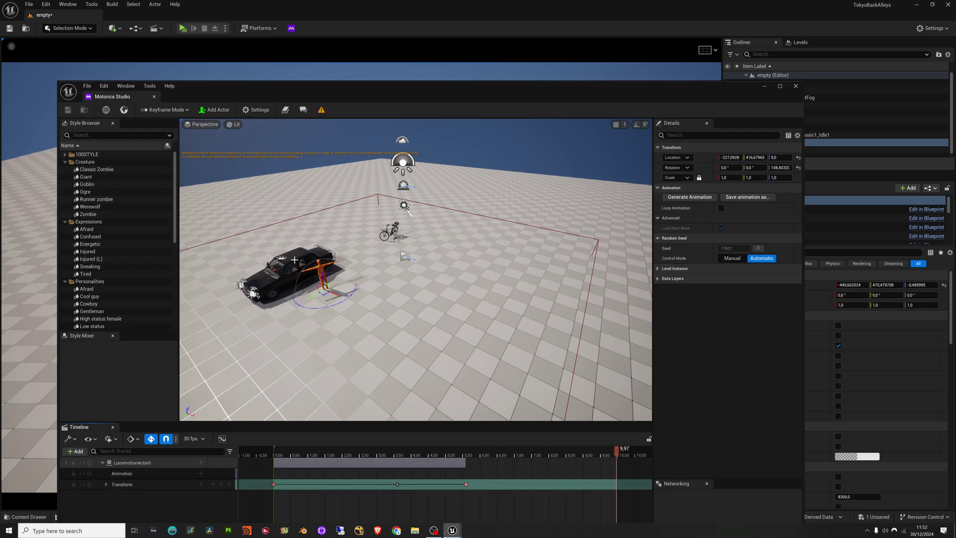
pyautogui.moveTo(349, 298); pyautogui.dragTo(322, 298)
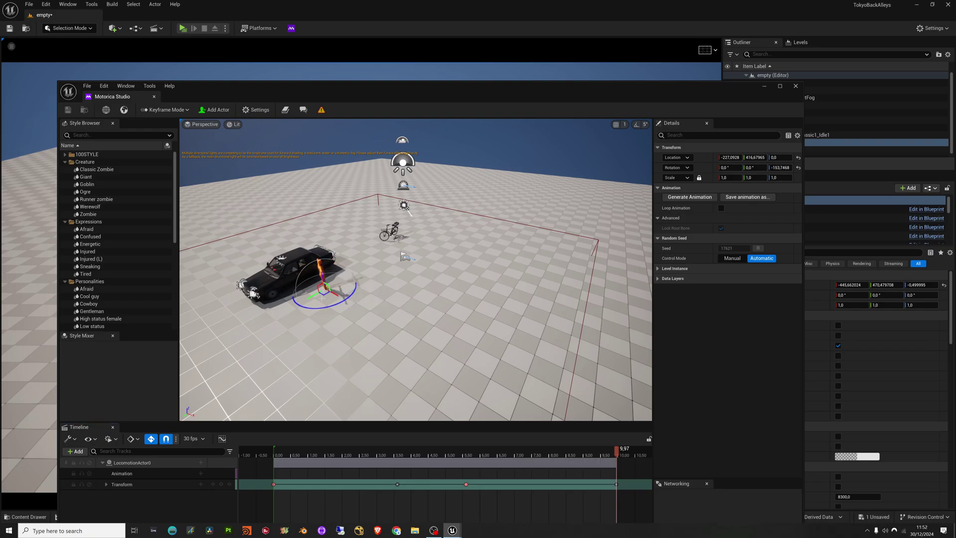
pyautogui.click(405, 257)
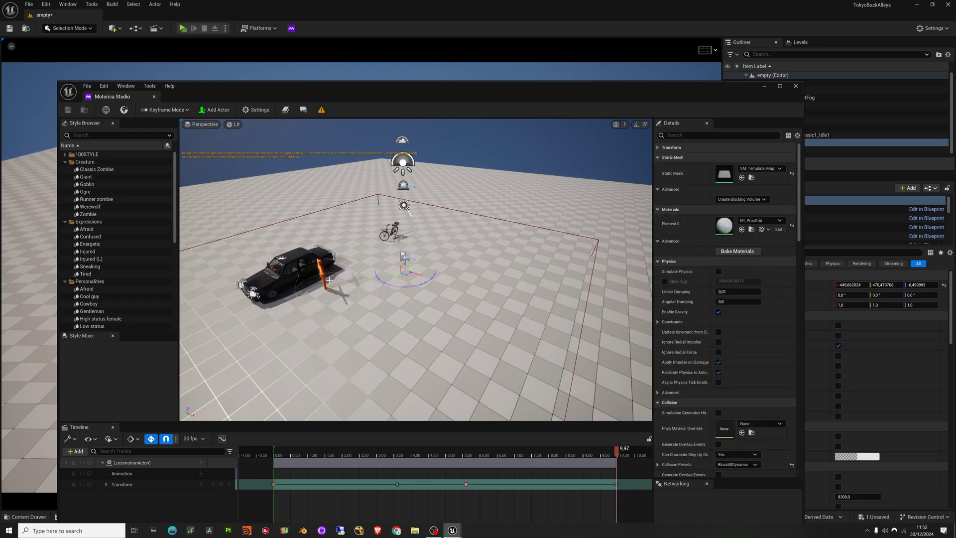
pyautogui.click(322, 273)
pyautogui.moveTo(312, 297); pyautogui.dragTo(542, 276)
pyautogui.moveTo(321, 282); pyautogui.dragTo(344, 274, button='right')
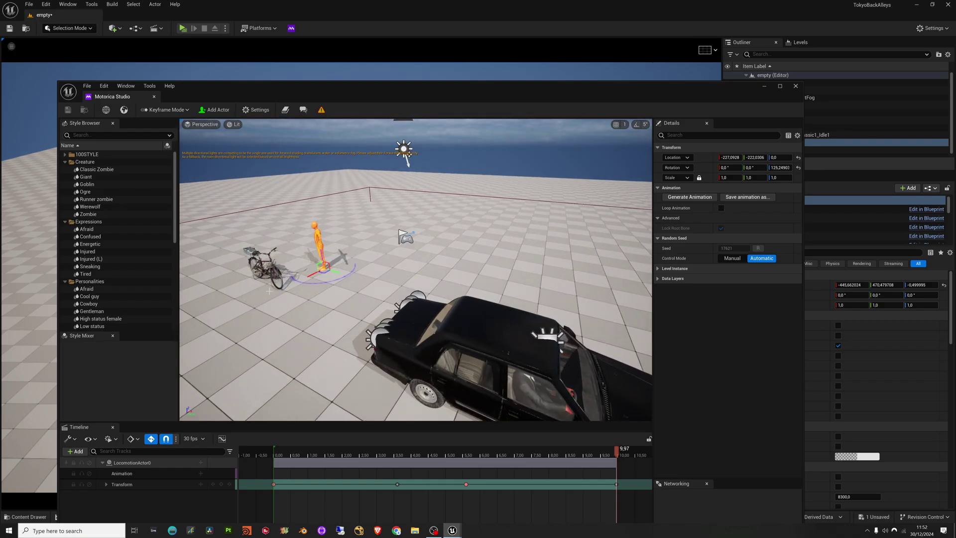
pyautogui.moveTo(321, 283); pyautogui.dragTo(251, 315)
pyautogui.moveTo(358, 252); pyautogui.dragTo(234, 198)
pyautogui.moveTo(339, 222); pyautogui.dragTo(337, 221, button='right')
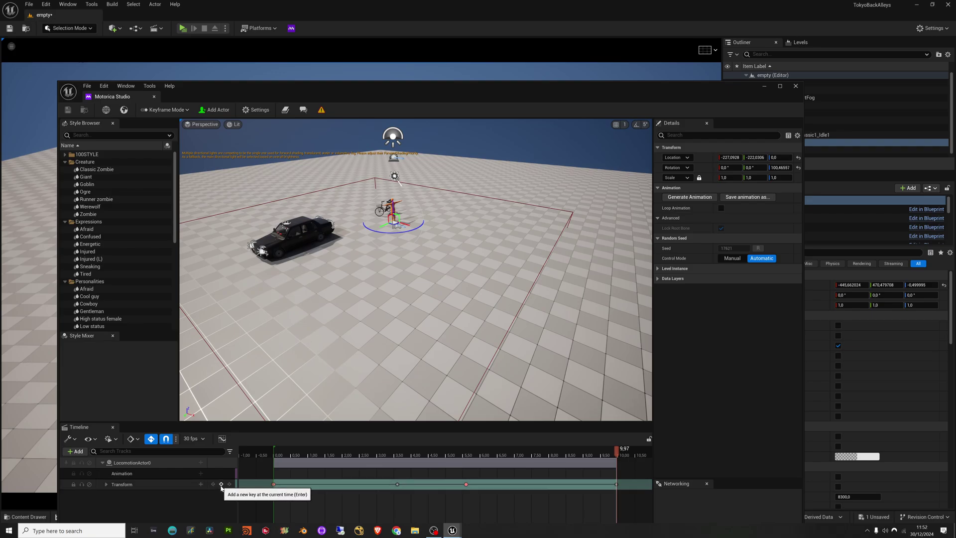
pyautogui.moveTo(617, 450); pyautogui.dragTo(274, 484)
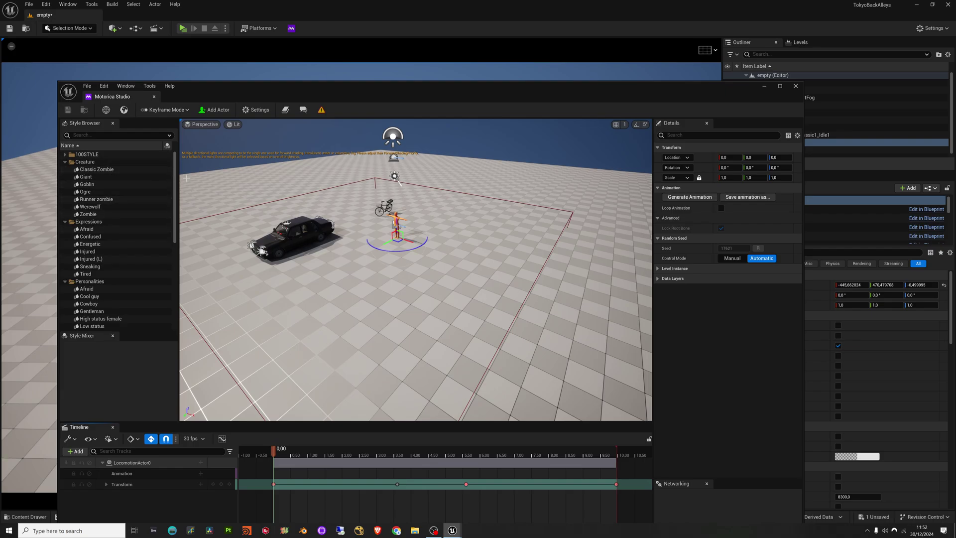
# Browse the motion styles and enable the Energetic expression style for the actor
pyautogui.scroll(-1, 178, 166)
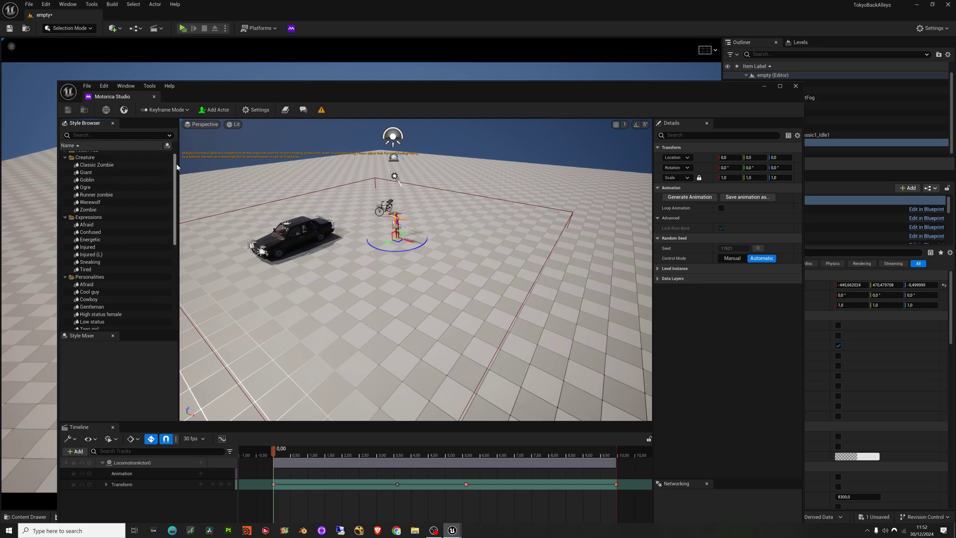
pyautogui.scroll(-2, 177, 166)
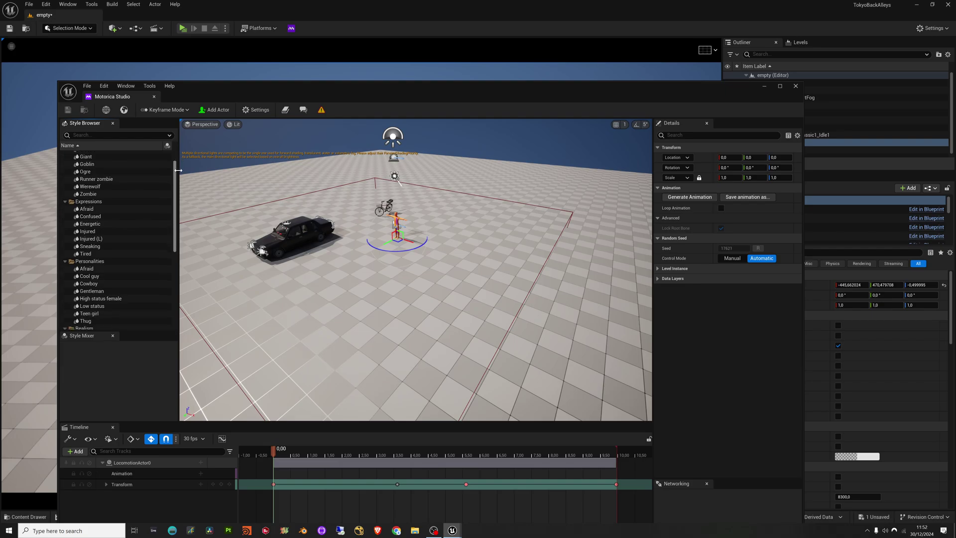
pyautogui.scroll(3, 178, 170)
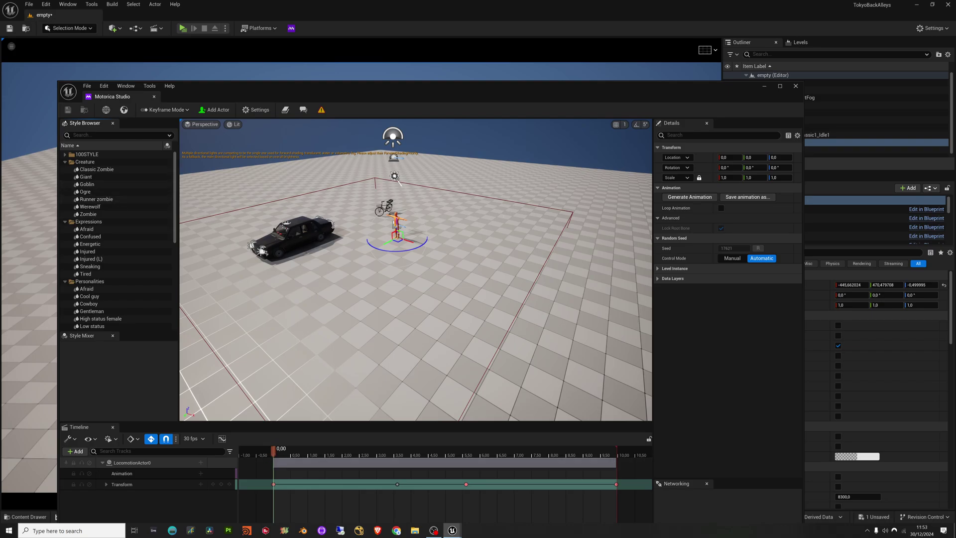
pyautogui.click(90, 245)
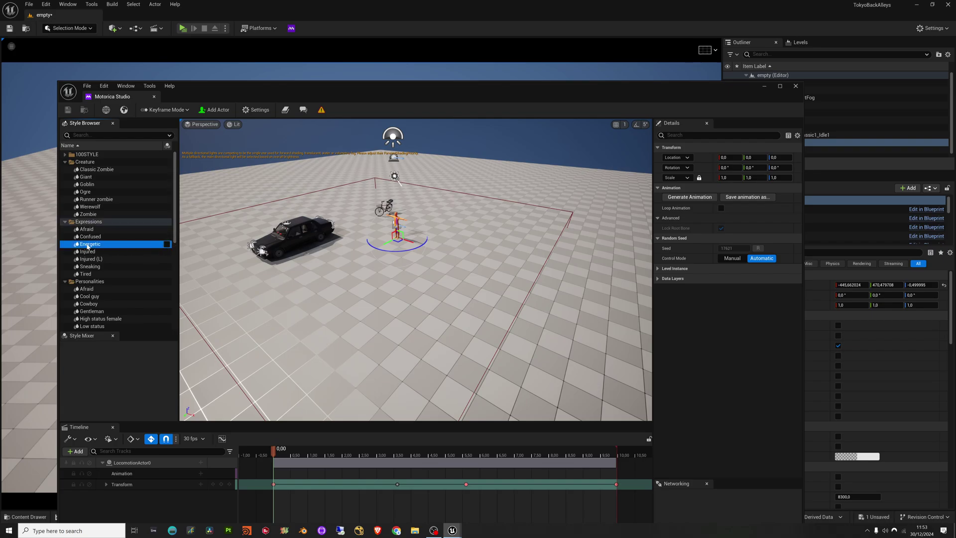
pyautogui.click(167, 244)
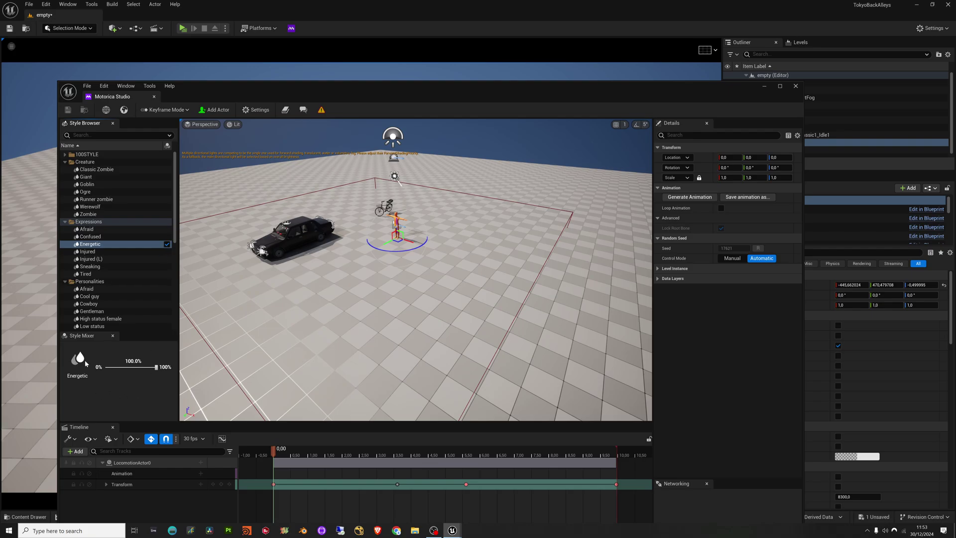
# Try blending the Injured and Injured (L) styles with Energetic in the Style Mixer, and remove both from the mix
pyautogui.click(167, 251)
pyautogui.moveTo(139, 331); pyautogui.dragTo(151, 254)
pyautogui.moveTo(106, 339); pyautogui.dragTo(110, 338)
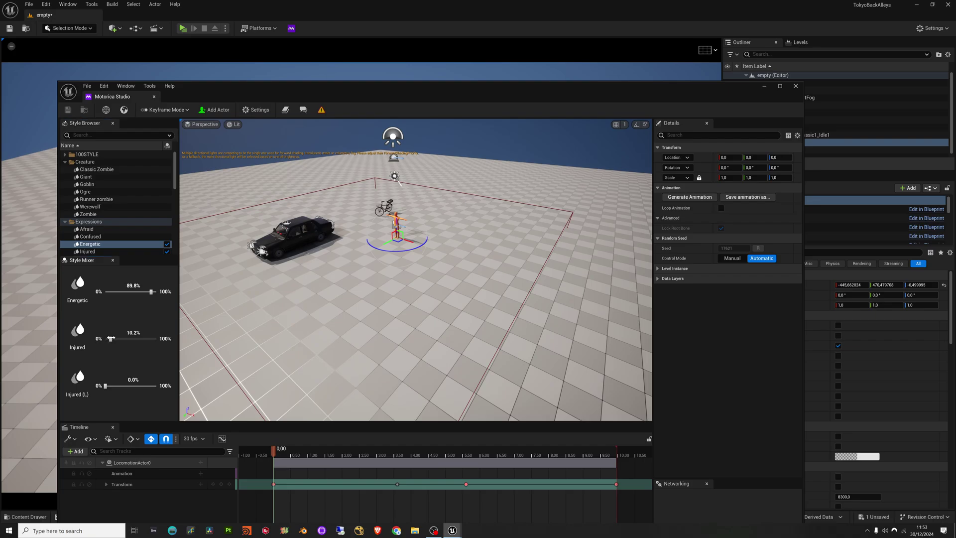
pyautogui.moveTo(106, 386); pyautogui.dragTo(120, 386)
pyautogui.click(83, 383)
pyautogui.click(78, 338)
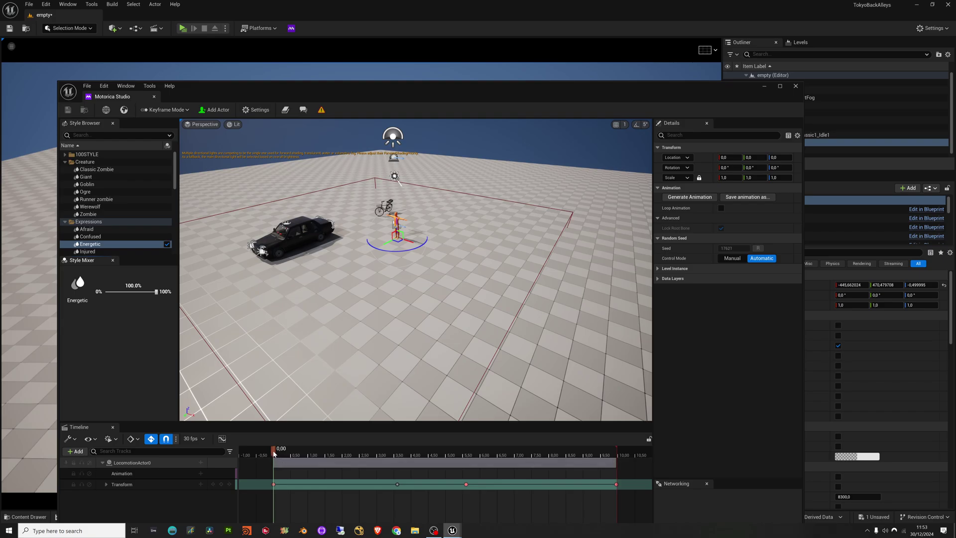
# Generate the actor's animation and review its motion beside the car at 4.83 and 3.00 on the timeline
pyautogui.click(688, 200)
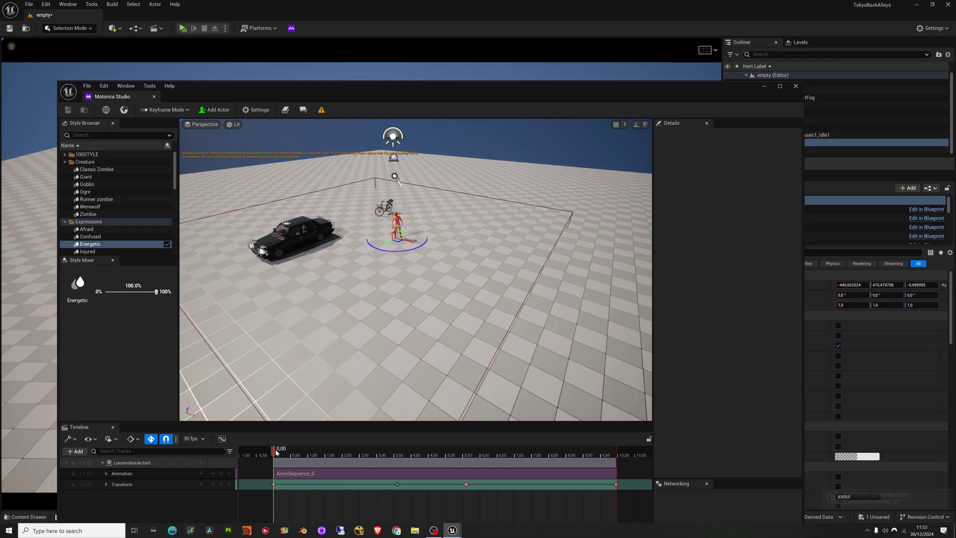
pyautogui.moveTo(274, 450); pyautogui.dragTo(440, 468)
pyautogui.moveTo(416, 269); pyautogui.dragTo(401, 240, button='right')
pyautogui.press('w')
pyautogui.scroll(-3, 327, 249)
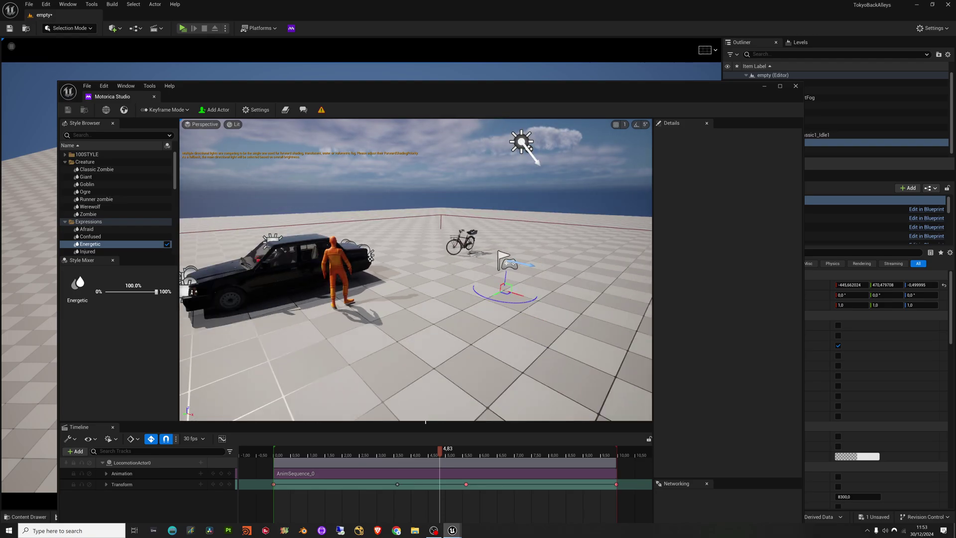
pyautogui.moveTo(440, 451); pyautogui.dragTo(377, 477)
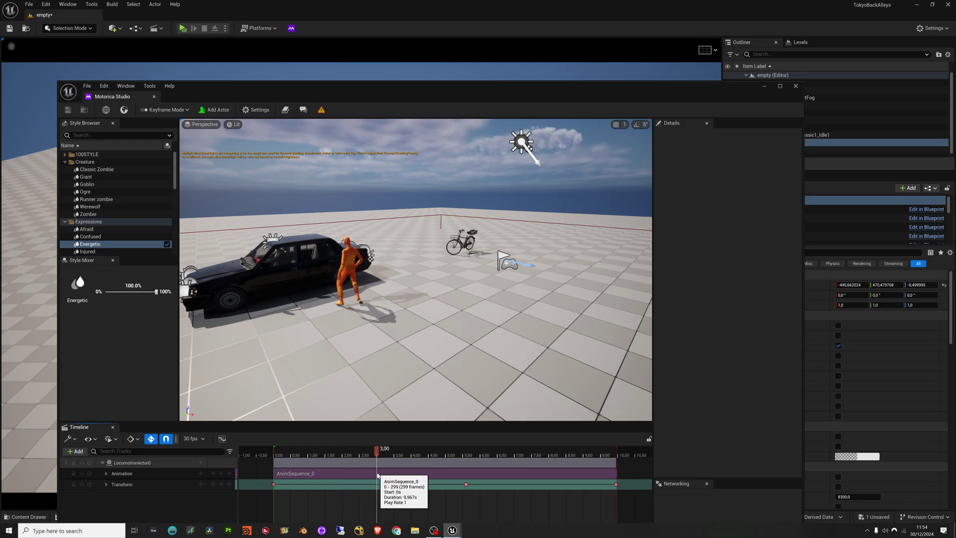
pyautogui.click(404, 493)
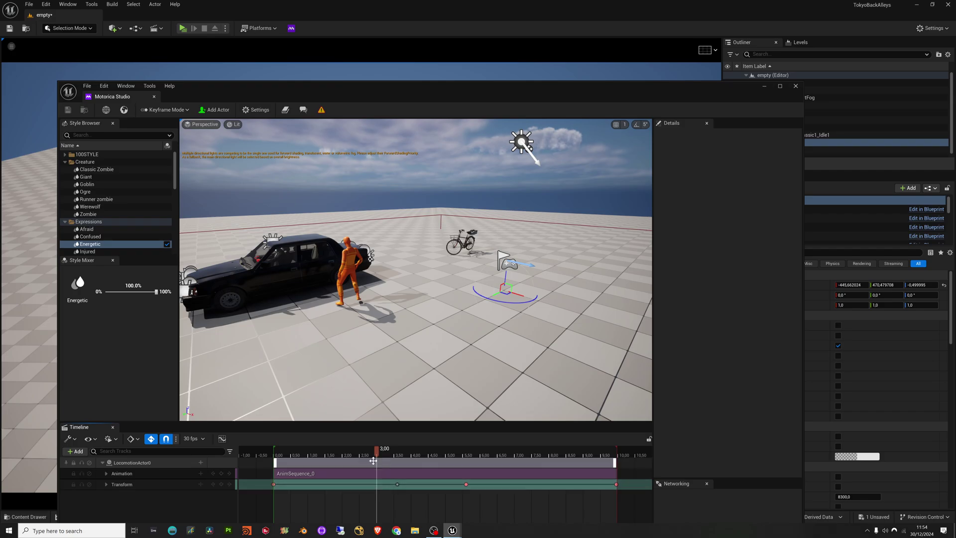
# Scrub through the actor's Energetic animation, play it from the start and return the playhead to 0.00
pyautogui.press('Delete')
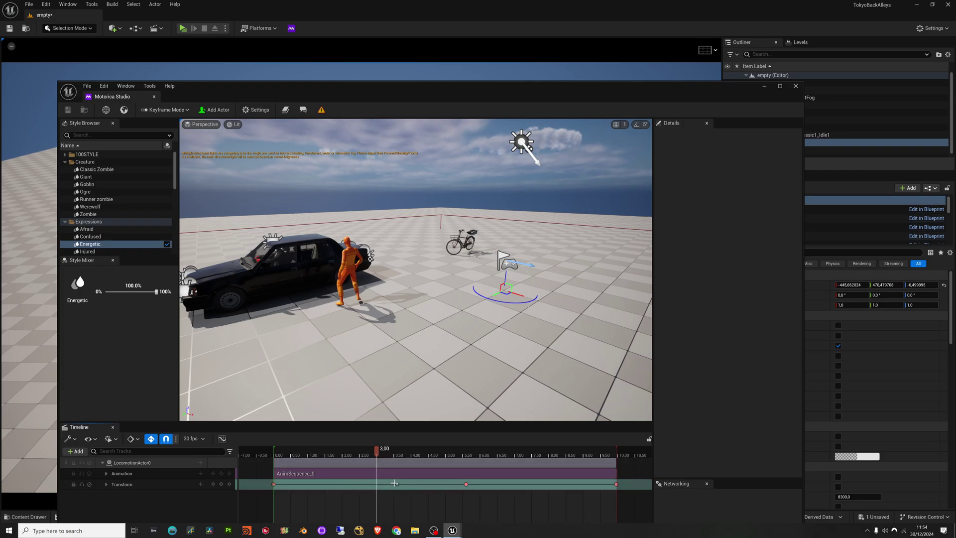
pyautogui.hotkey('ctrl', 'z')
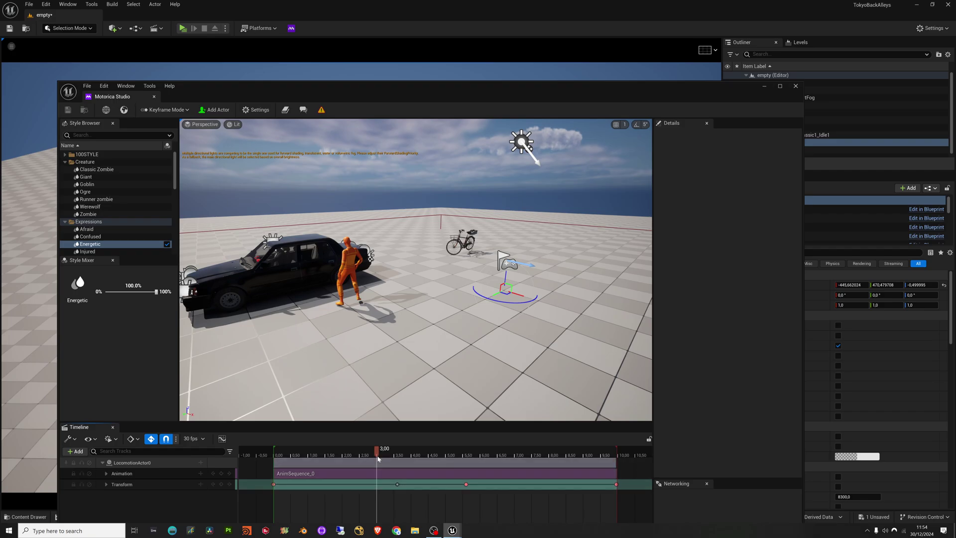
pyautogui.moveTo(377, 451); pyautogui.dragTo(499, 450)
pyautogui.moveTo(516, 450); pyautogui.dragTo(272, 454)
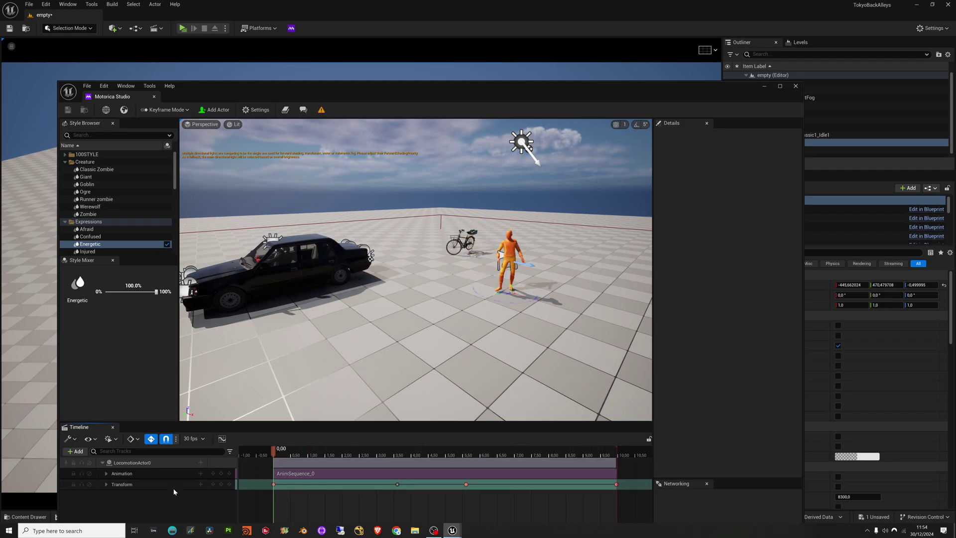
pyautogui.press('space')
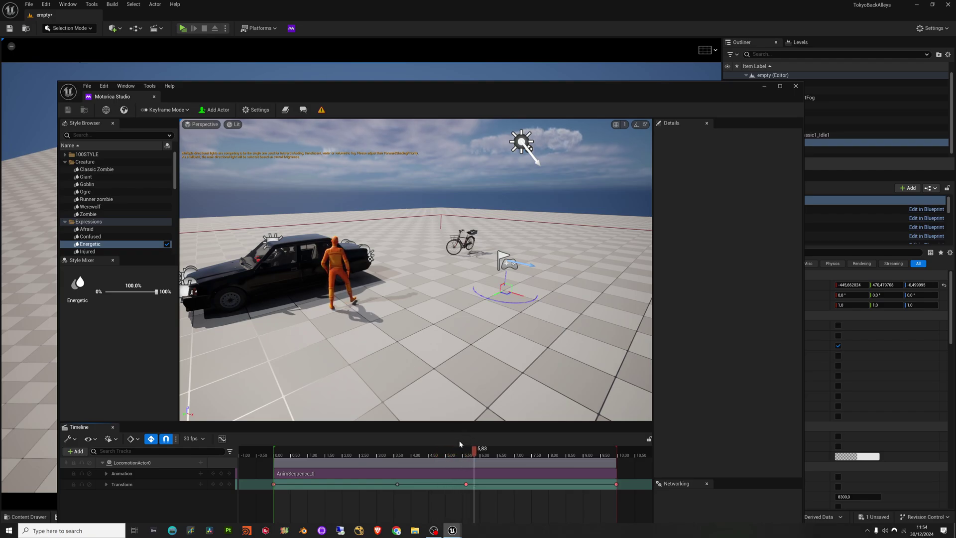
pyautogui.moveTo(459, 444); pyautogui.dragTo(256, 462)
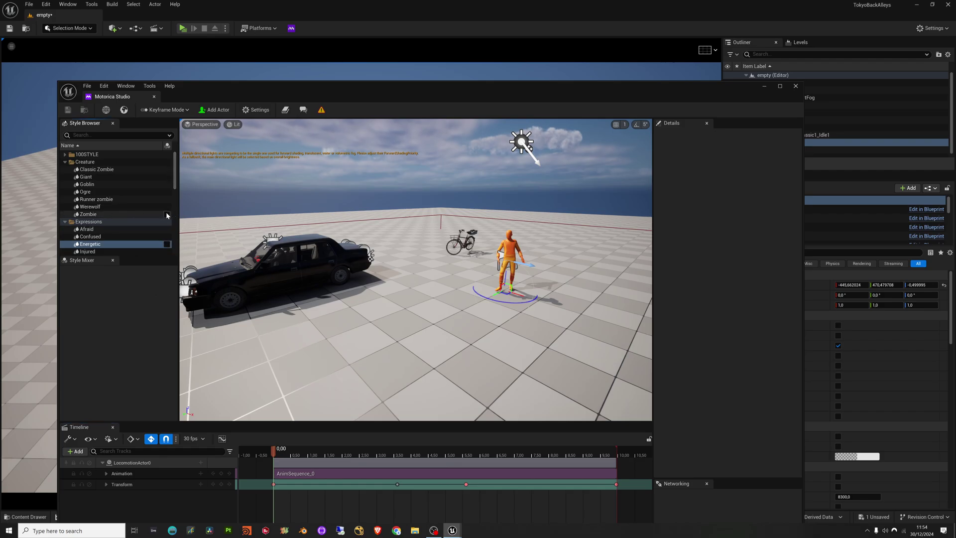
# Replace the Energetic style with the Zombie creature style and generate the actor's animation
pyautogui.click(166, 214)
pyautogui.moveTo(279, 455); pyautogui.dragTo(274, 455)
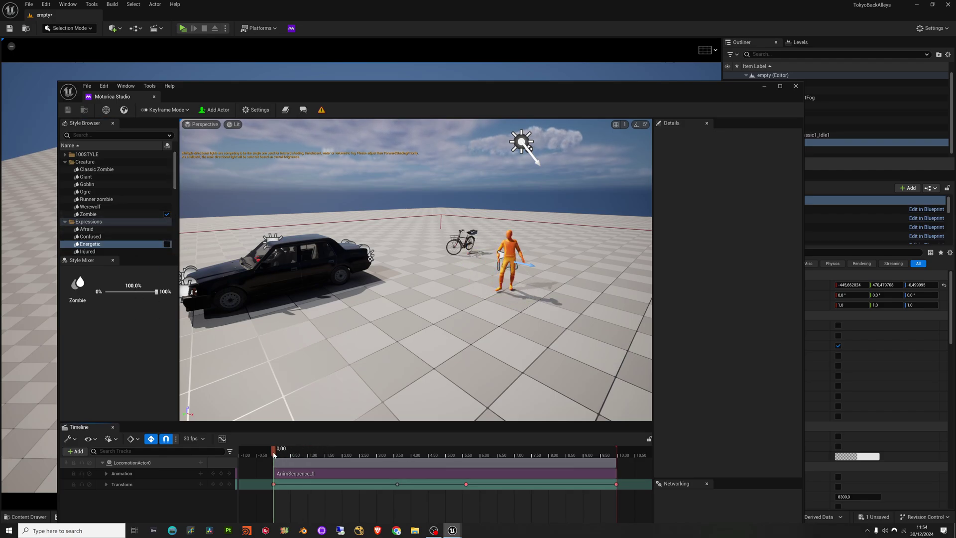
pyautogui.moveTo(729, 103); pyautogui.dragTo(671, 96)
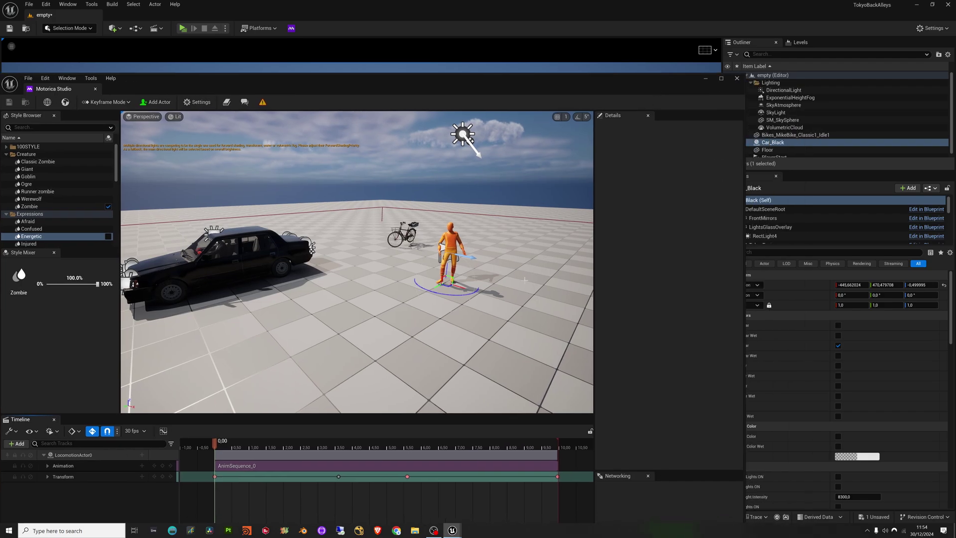
pyautogui.click(452, 235)
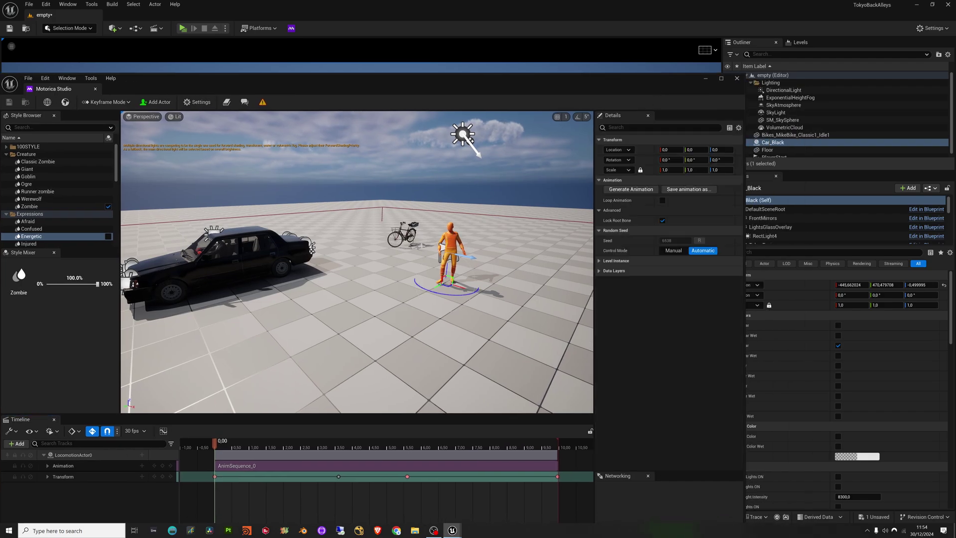
pyautogui.click(627, 191)
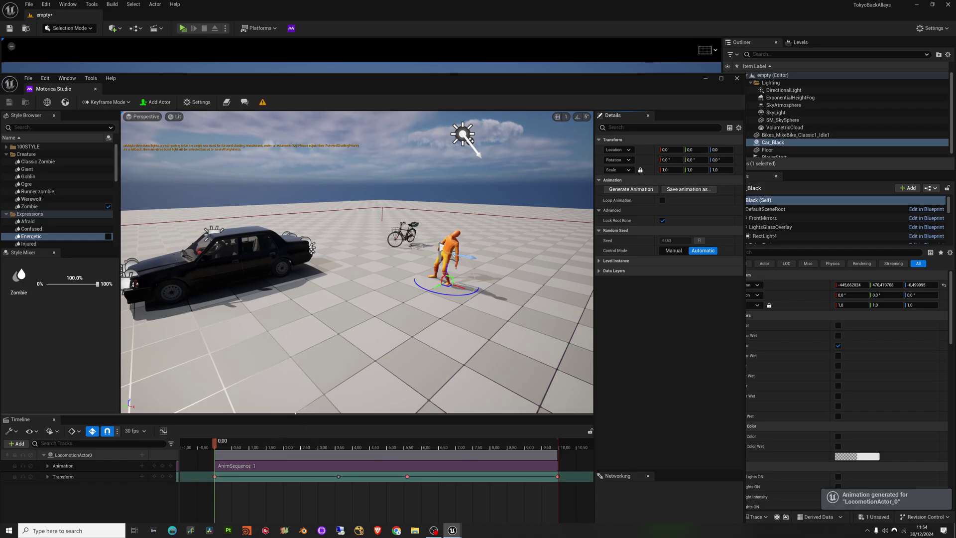
# Play the Zombie animation along the path to the bicycle and inspect the pose at 8.90 and 3.33
pyautogui.click(379, 155)
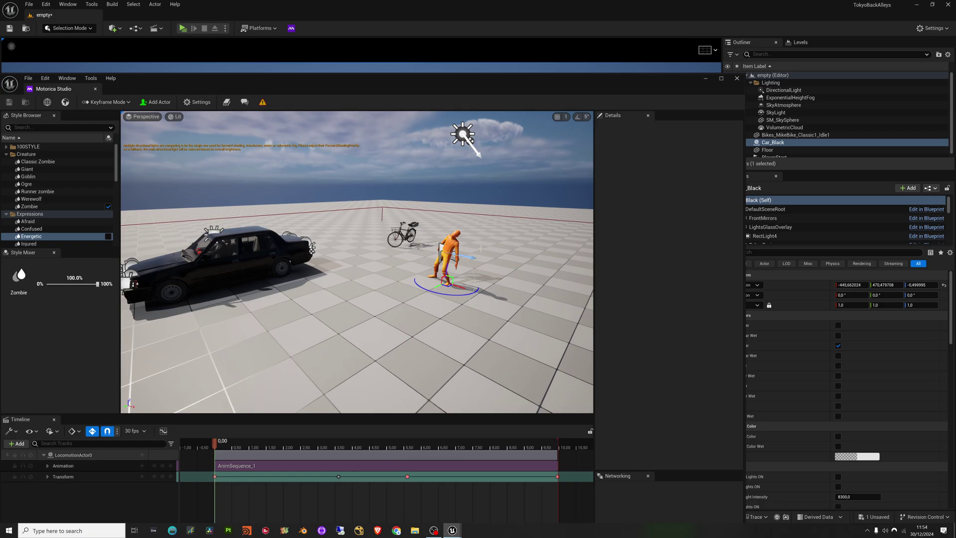
pyautogui.click(498, 294)
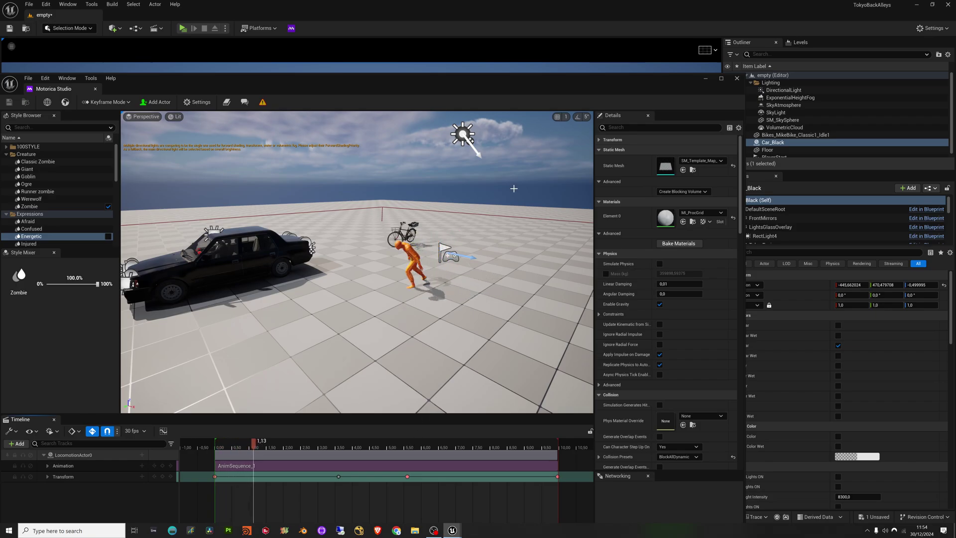
pyautogui.click(366, 257)
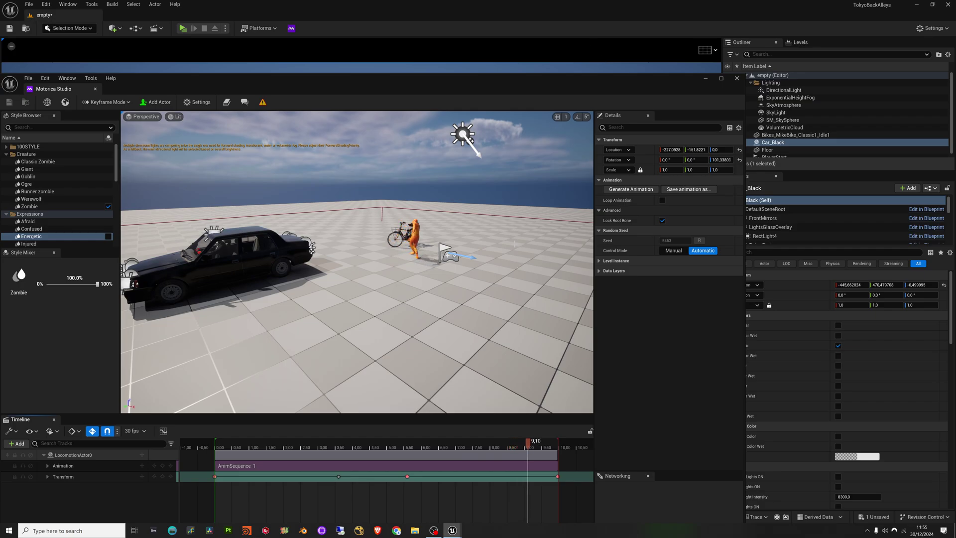
pyautogui.click(520, 447)
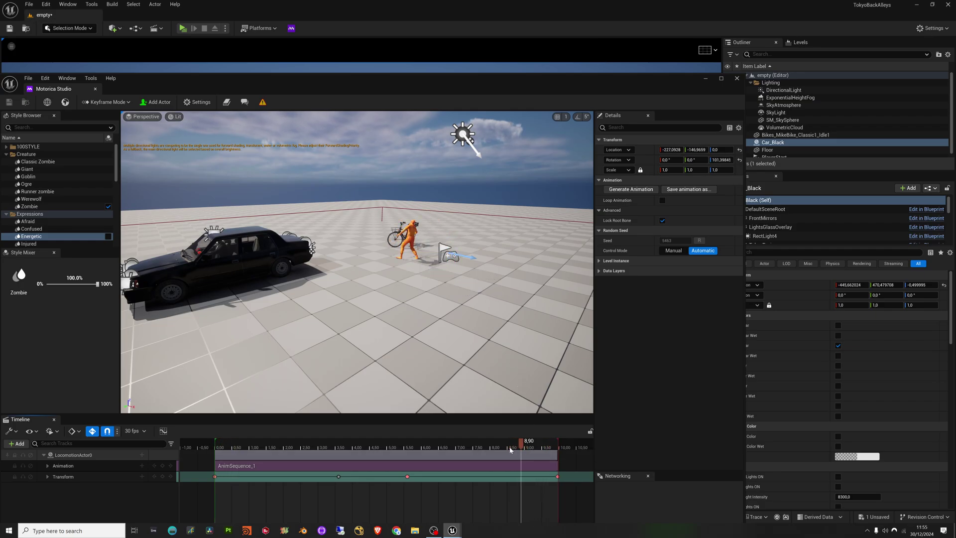
pyautogui.click(327, 445)
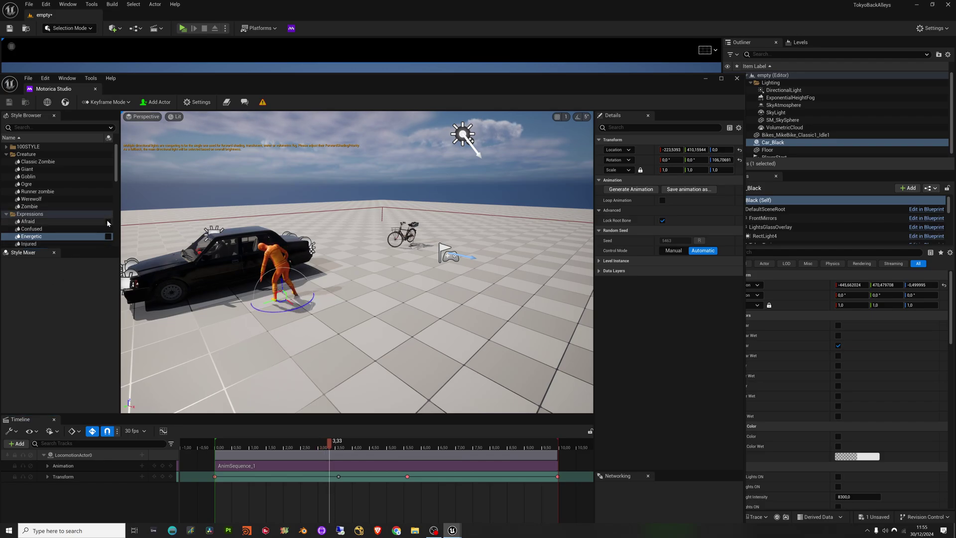
# Switch the style from Zombie to the Afraid expression and regenerate the actor's animation with the playhead at 2.60
pyautogui.click(108, 222)
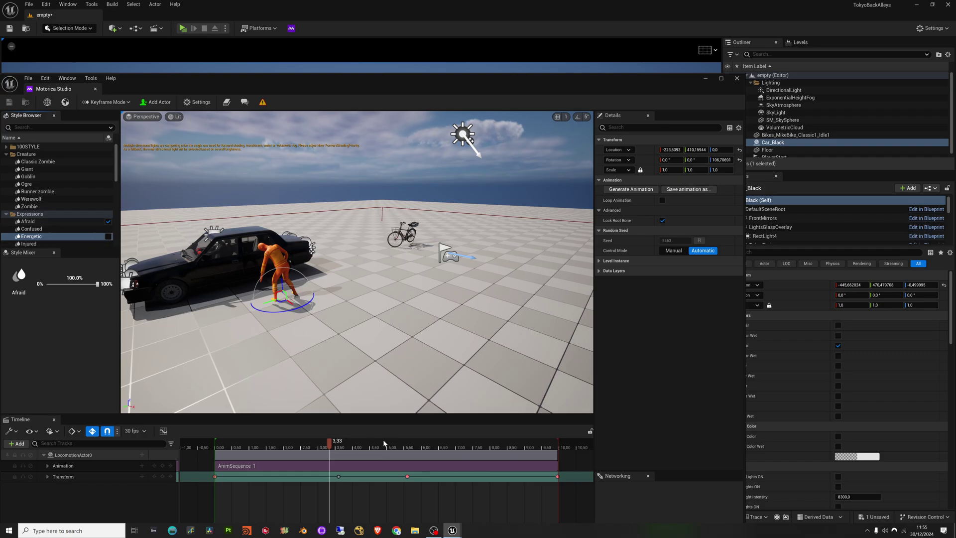
pyautogui.moveTo(325, 445); pyautogui.dragTo(304, 445)
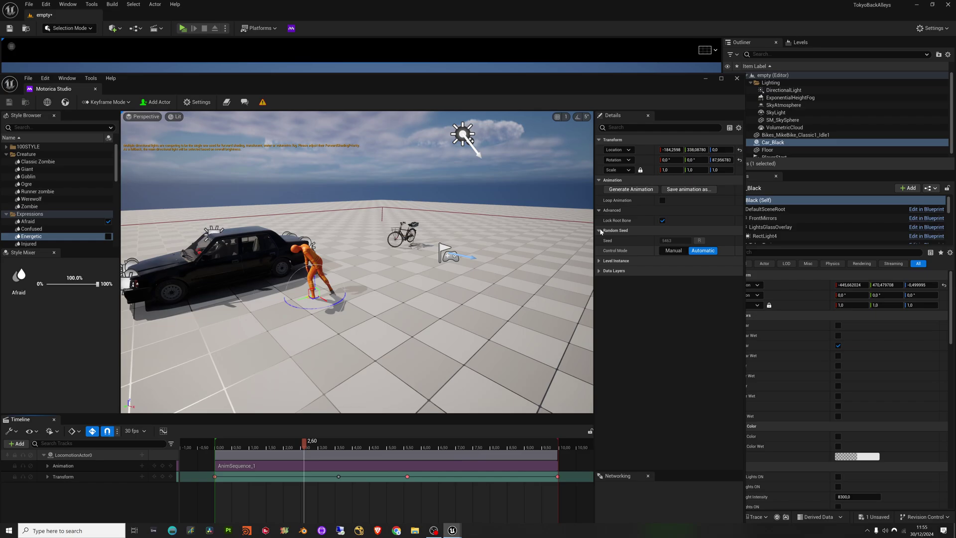
pyautogui.click(630, 191)
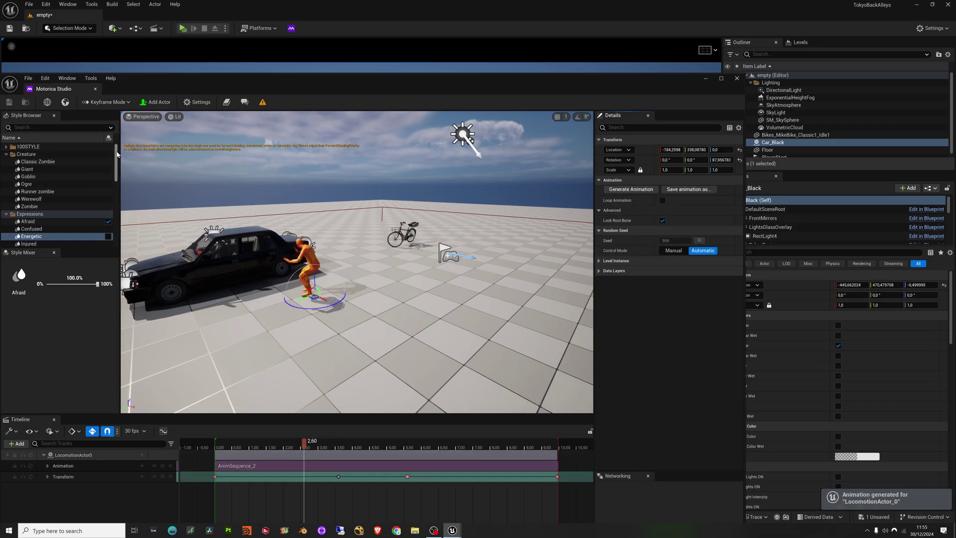
# Rewind to 0.00 and play the Afraid animation
pyautogui.scroll(-1, 116, 153)
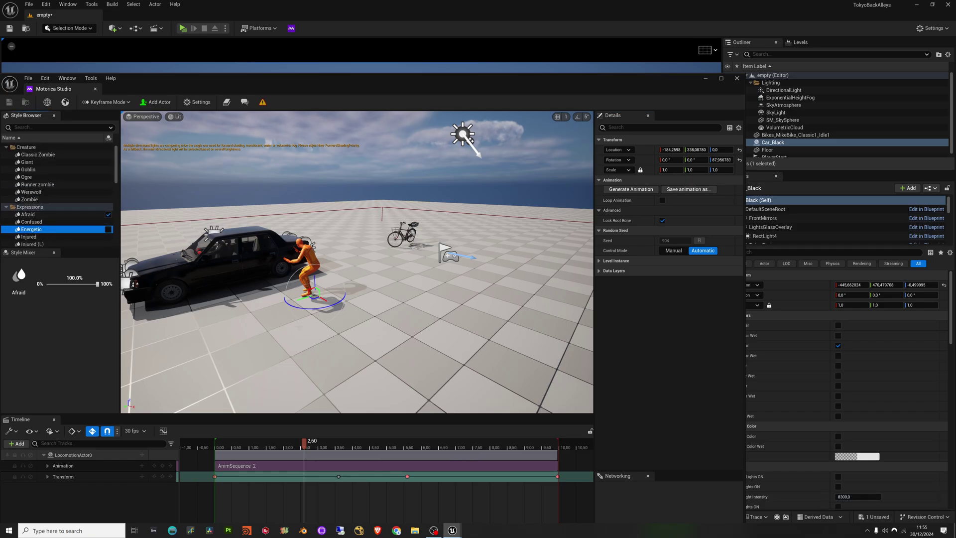
pyautogui.moveTo(303, 445); pyautogui.dragTo(213, 447)
pyautogui.press('space')
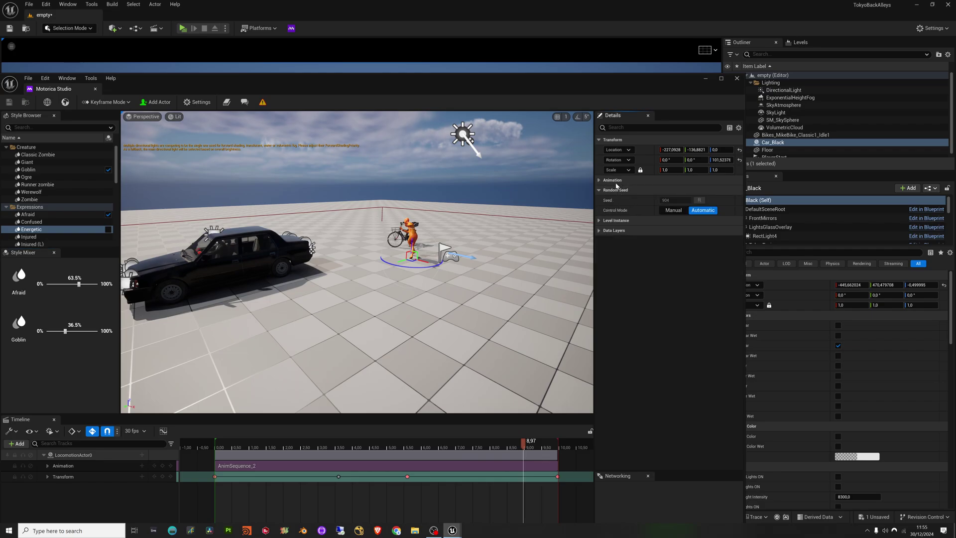
# Blend Afraid at 63.5% with Goblin at 36.5%, generate the animation, play it from the start and rewind to 0.00
pyautogui.click(623, 192)
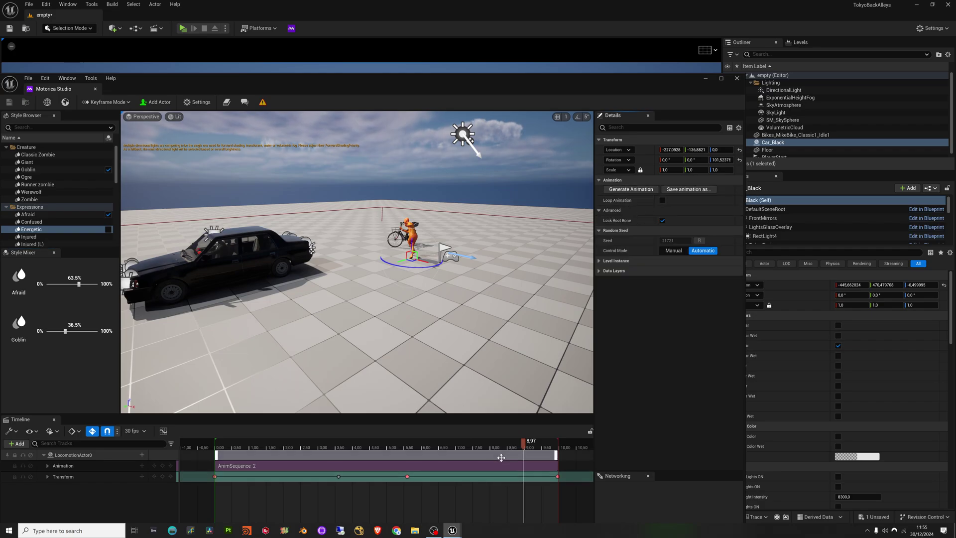
pyautogui.moveTo(523, 445); pyautogui.dragTo(221, 456)
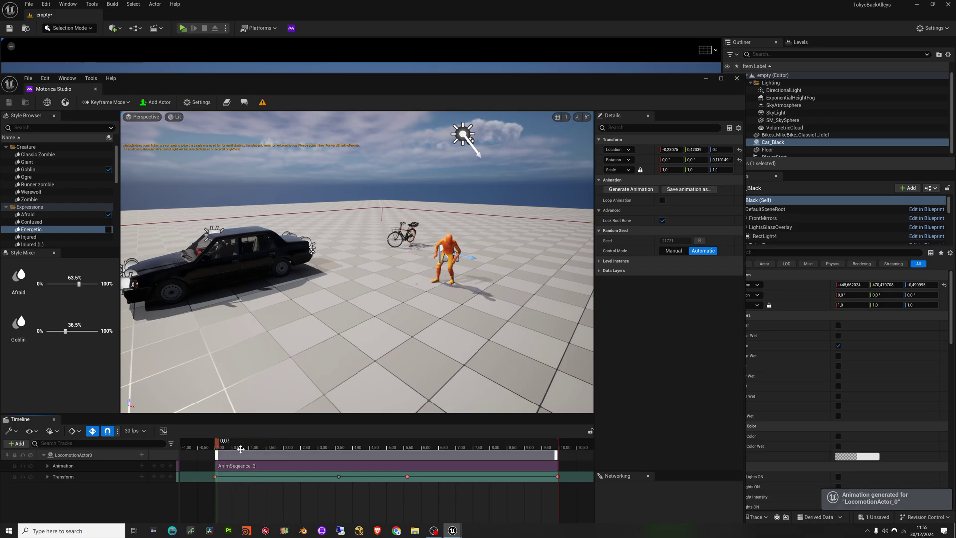
pyautogui.press('space')
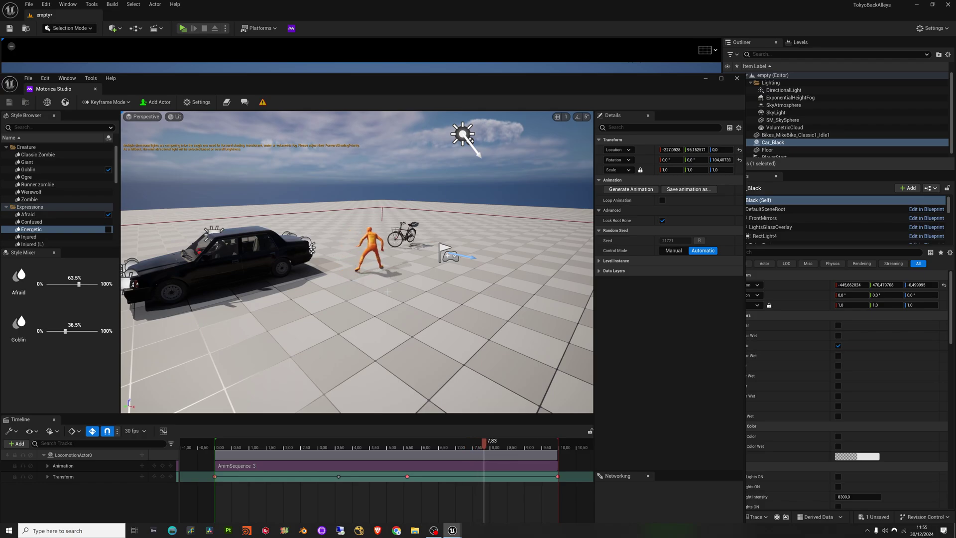
pyautogui.moveTo(490, 449); pyautogui.dragTo(222, 450)
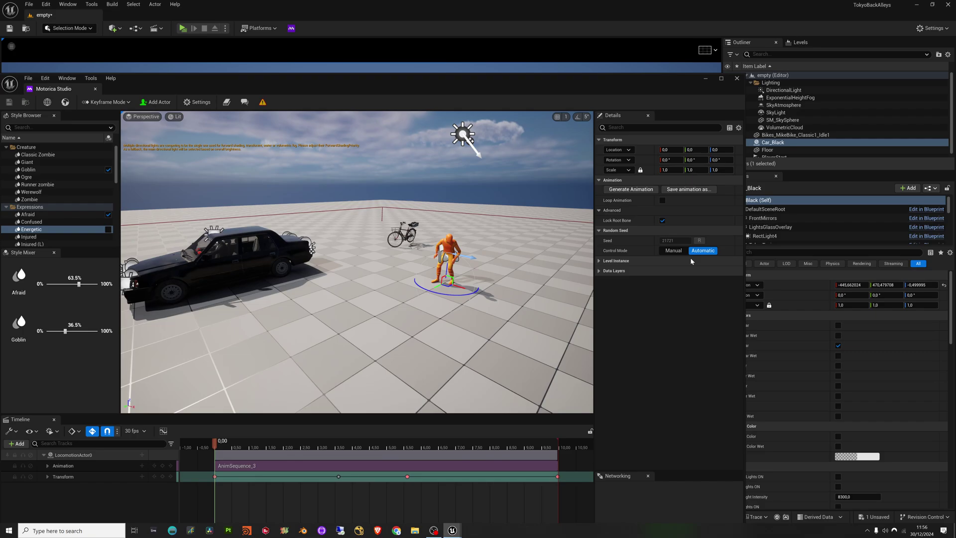
pyautogui.click(599, 261)
pyautogui.click(599, 261)
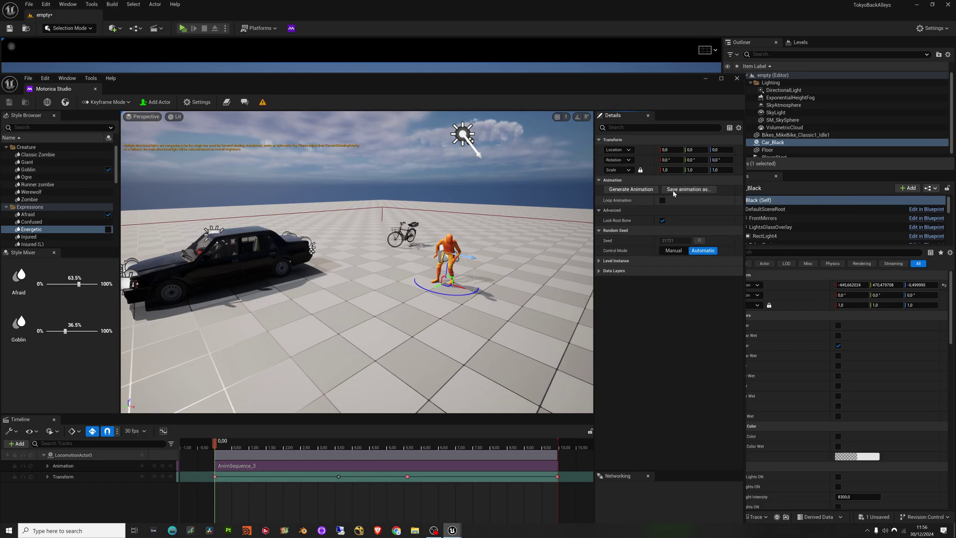
pyautogui.moveTo(239, 447); pyautogui.dragTo(202, 445)
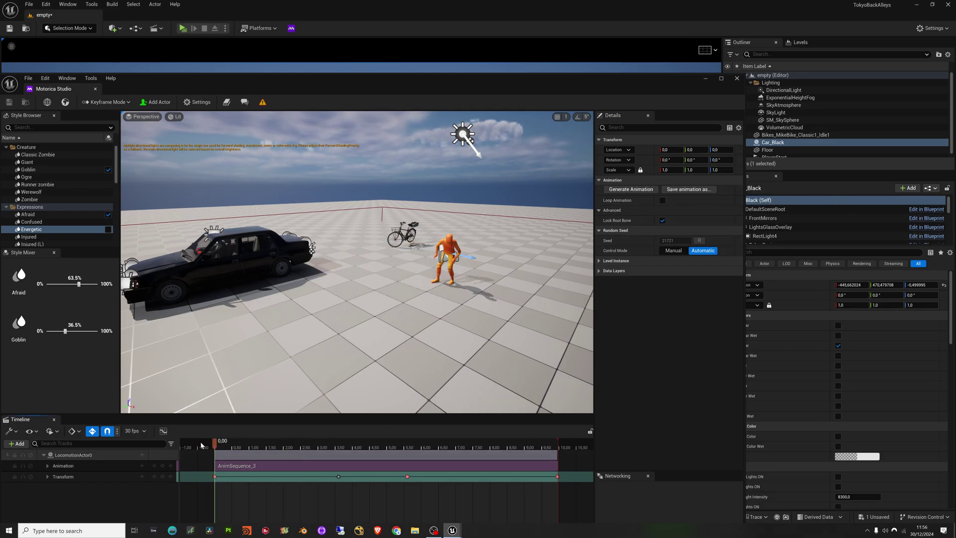
# Save the generated animation as an asset named Transient3 in the fbx content folder
pyautogui.click(673, 192)
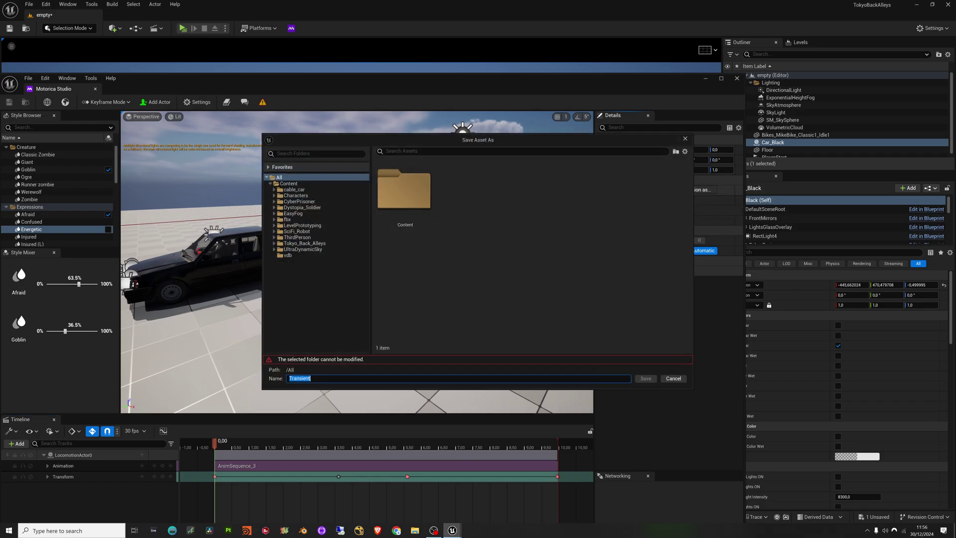
pyautogui.click(268, 221)
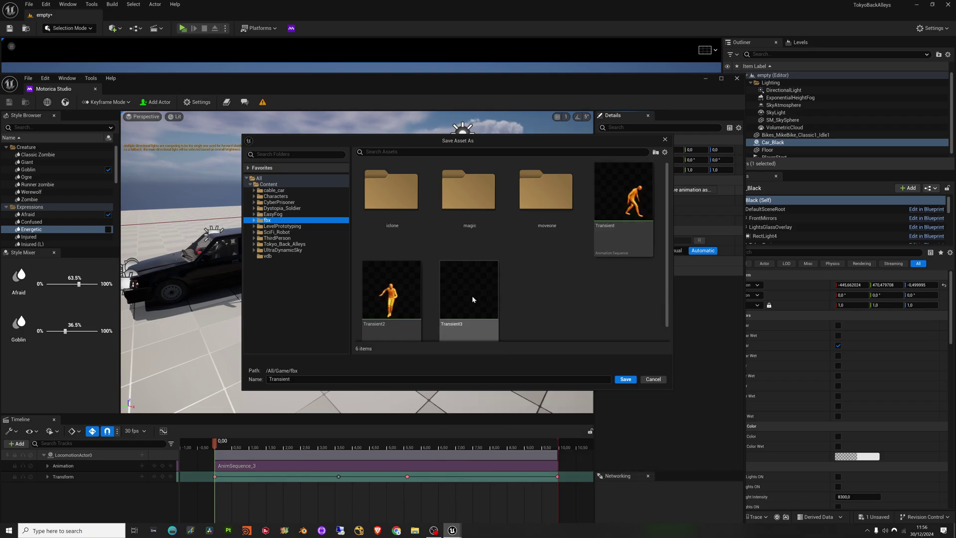
pyautogui.click(443, 273)
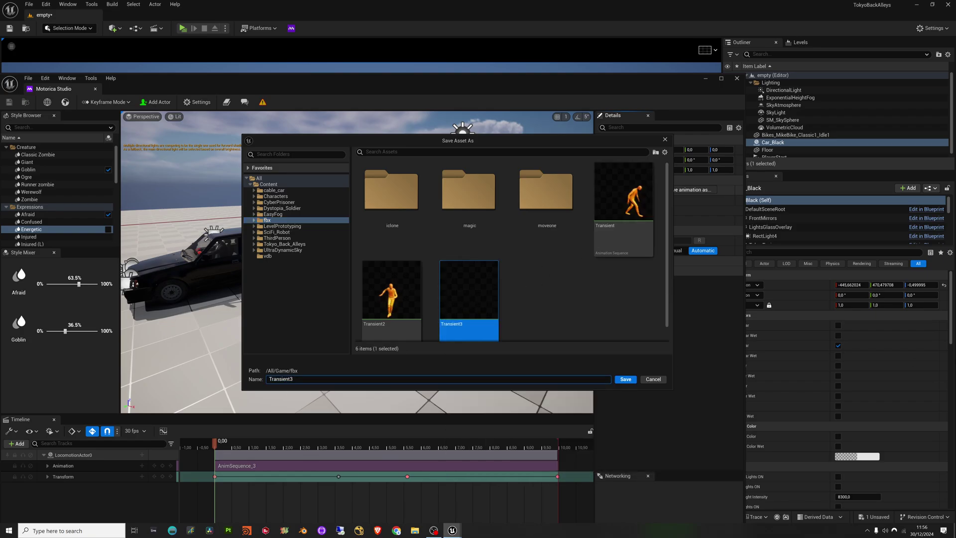
pyautogui.click(623, 379)
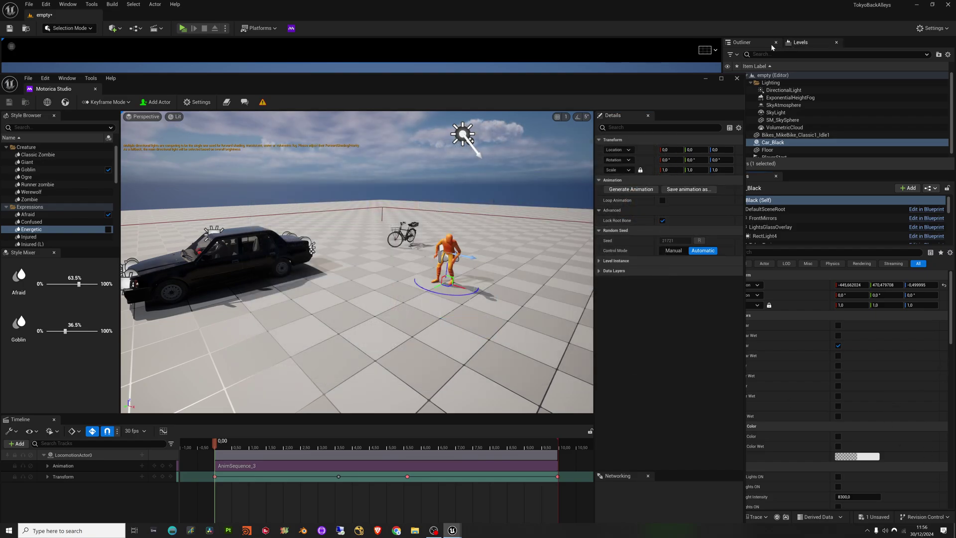
# Close Motorica Studio, show the project's content and collapse the Tokyo_Back_Alleys folder in the folder tree
pyautogui.click(737, 79)
pyautogui.moveTo(337, 293); pyautogui.dragTo(324, 317, button='middle')
pyautogui.click(33, 518)
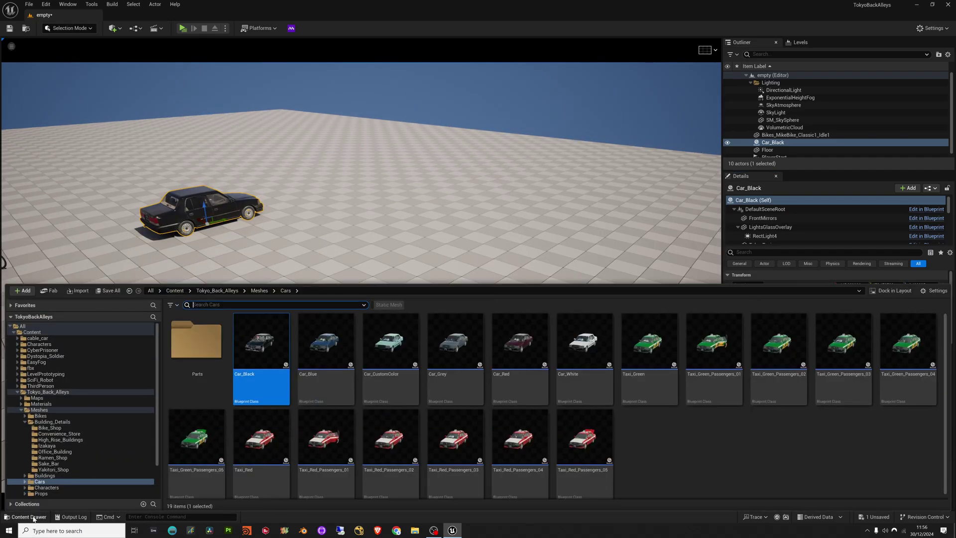
pyautogui.click(670, 444)
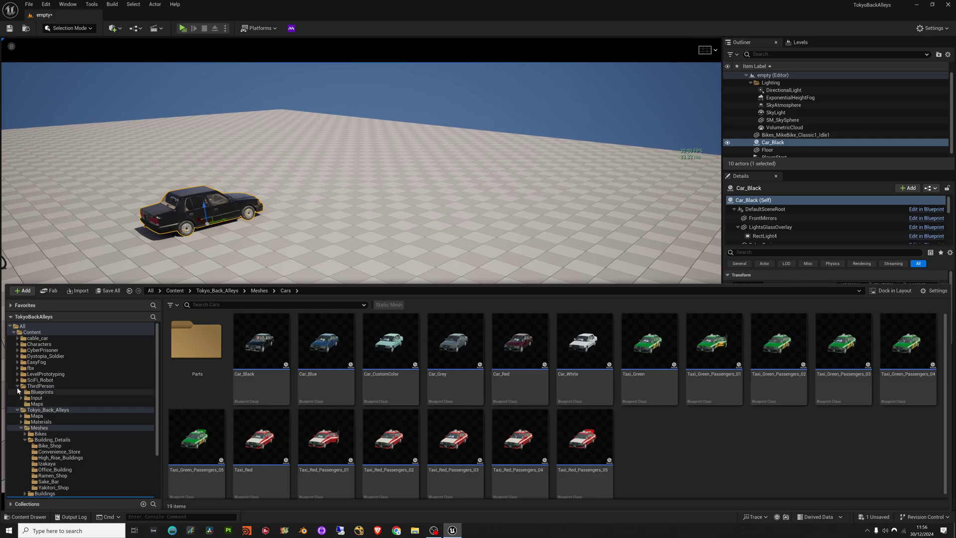
pyautogui.click(18, 392)
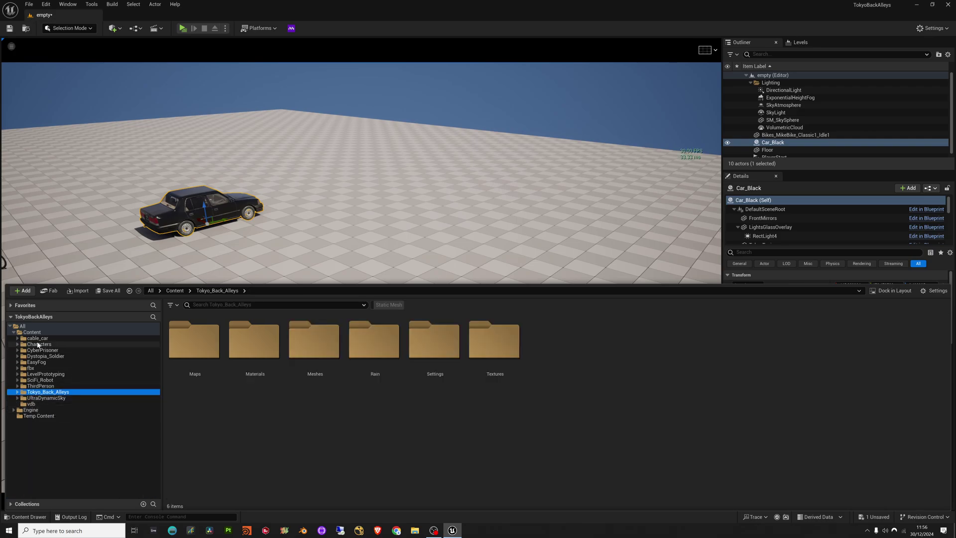
pyautogui.rightClick(267, 404)
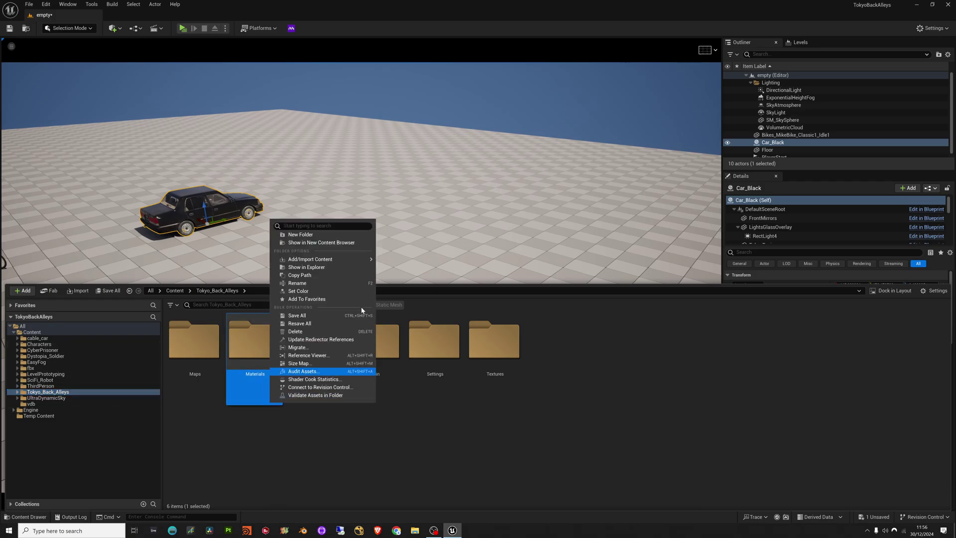
pyautogui.click(438, 471)
pyautogui.rightClick(438, 470)
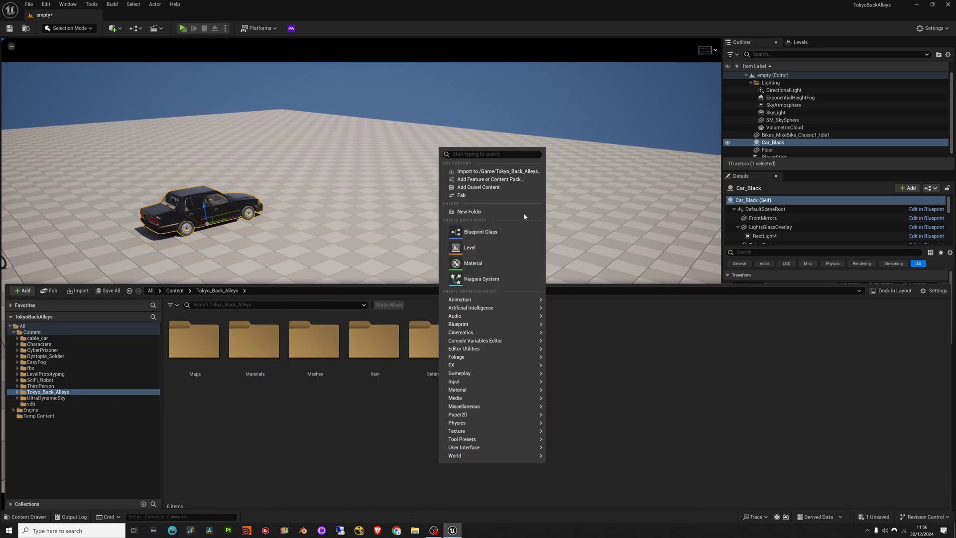
pyautogui.click(594, 357)
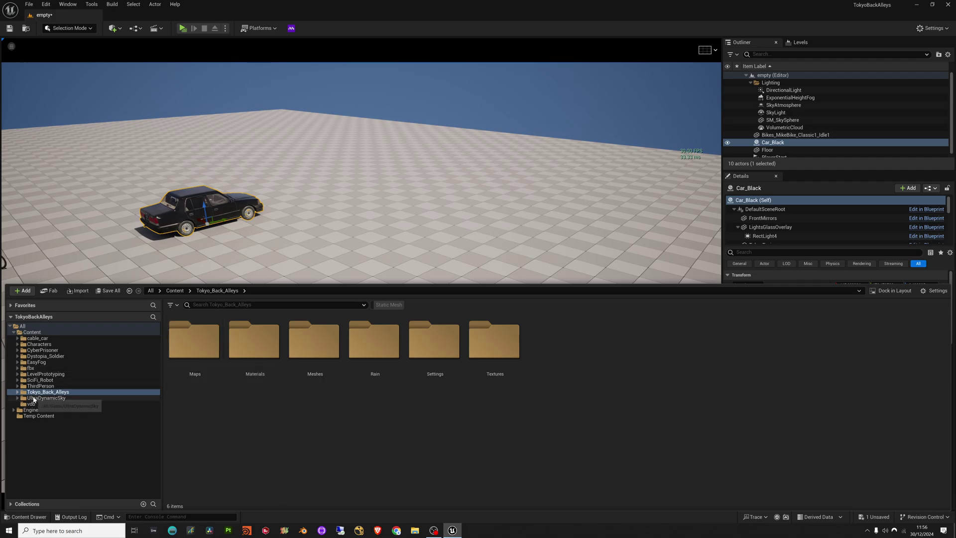
# Open the Transient4 animation from the fbx folder and dock its editor as a tab beside the empty level
pyautogui.click(30, 369)
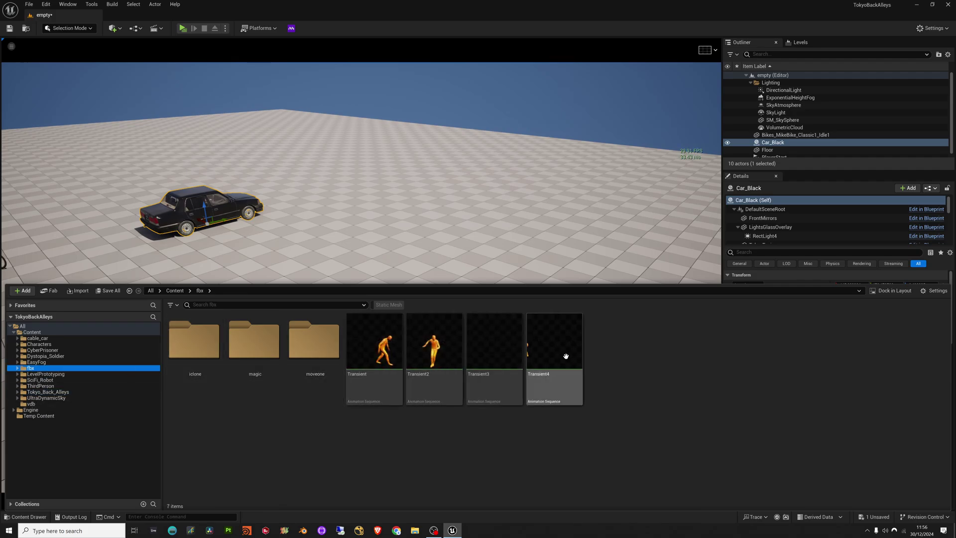
pyautogui.click(580, 349)
pyautogui.doubleClick(582, 349)
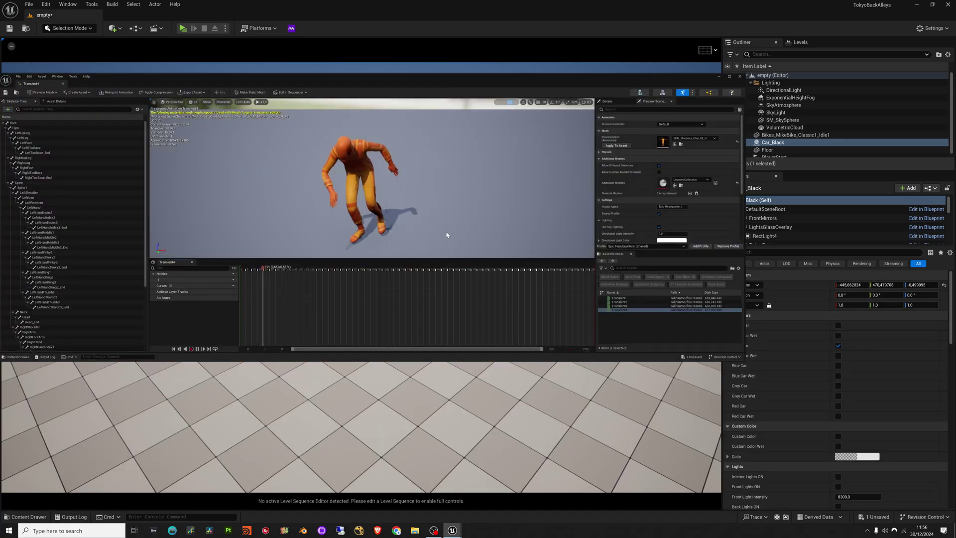
pyautogui.click(335, 69)
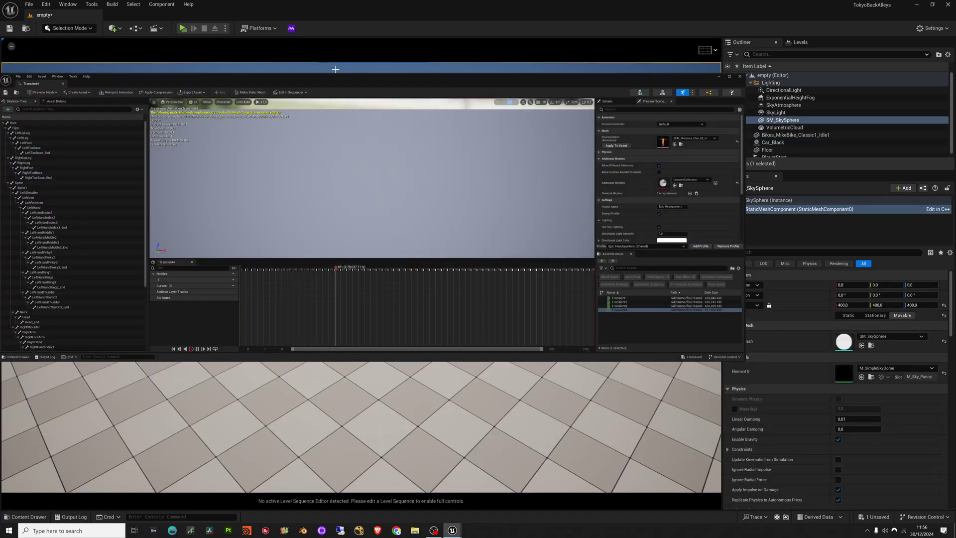
pyautogui.moveTo(62, 76); pyautogui.dragTo(174, 16)
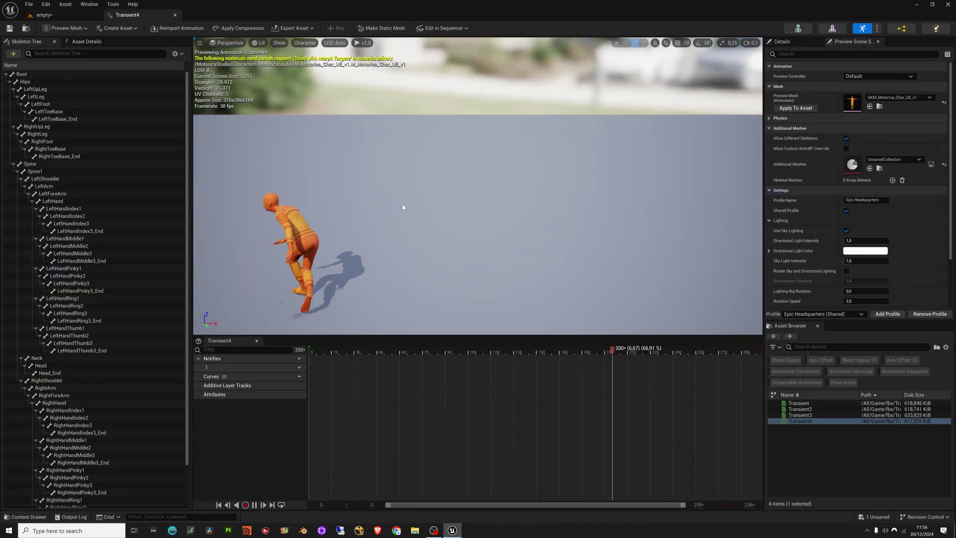
# Examine the Transient4 character's motion in the viewport, pausing playback and scrubbing back through the timeline
pyautogui.press('f')
pyautogui.moveTo(432, 209)
pyautogui.mouseDown(button='right')
pyautogui.moveTo(464, 210)
pyautogui.moveTo(413, 207)
pyautogui.moveTo(448, 206)
pyautogui.moveTo(446, 185)
pyautogui.moveTo(463, 204)
pyautogui.moveTo(414, 209)
pyautogui.mouseUp(button='right')
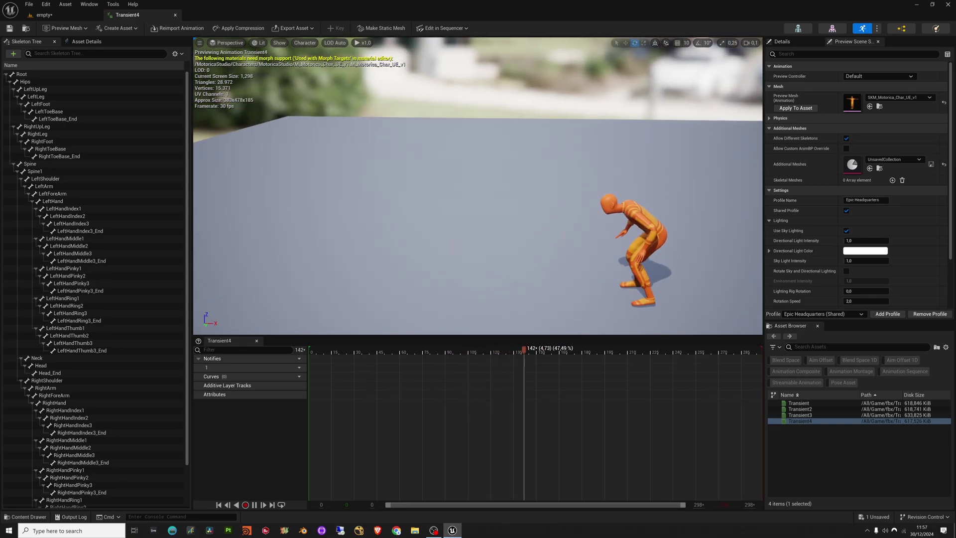
pyautogui.moveTo(512, 259); pyautogui.dragTo(498, 258, button='right')
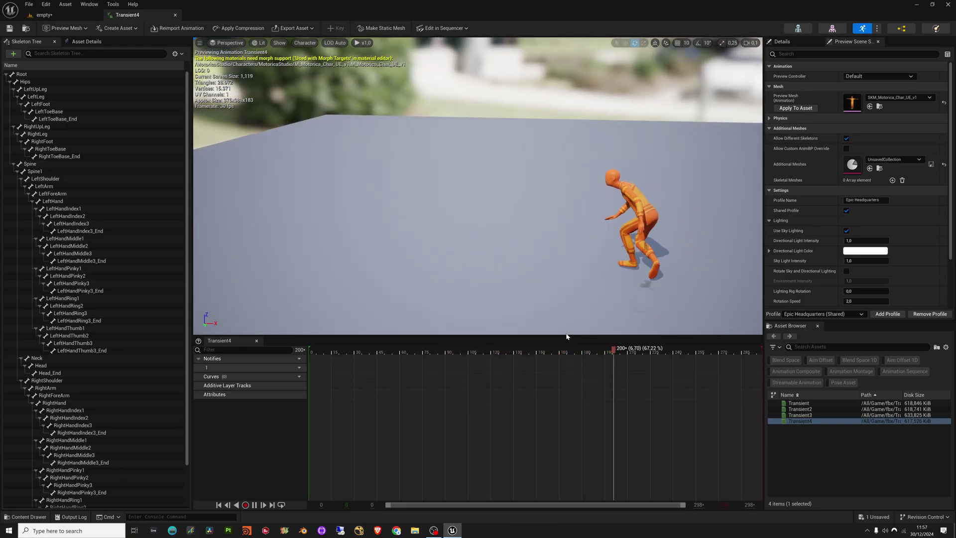
pyautogui.press('space')
pyautogui.moveTo(476, 356); pyautogui.dragTo(447, 354)
pyautogui.press('d')
pyautogui.press('s')
pyautogui.moveTo(563, 254); pyautogui.dragTo(562, 254, button='right')
# Move the playhead back to frame 0 with the character framed in the viewport
pyautogui.click(321, 354)
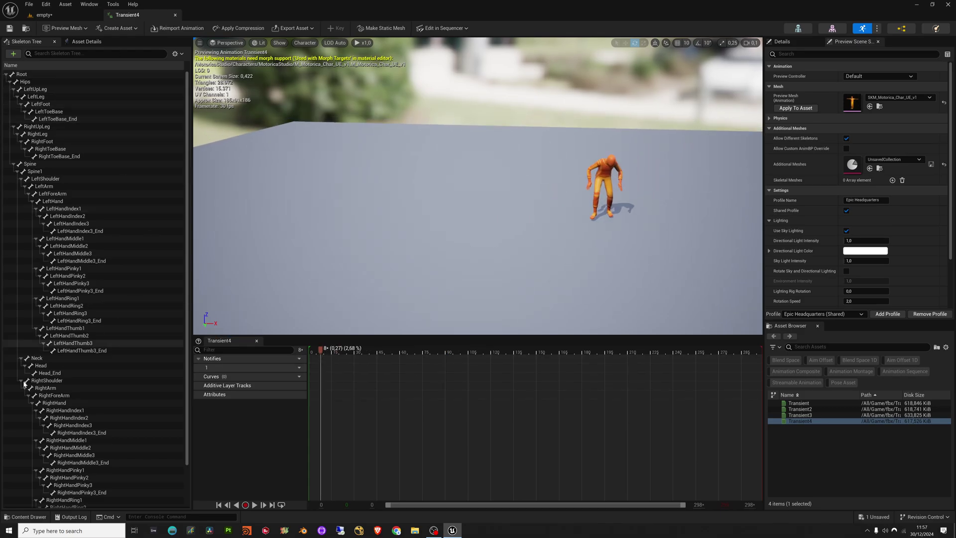
pyautogui.moveTo(397, 341); pyautogui.dragTo(397, 347)
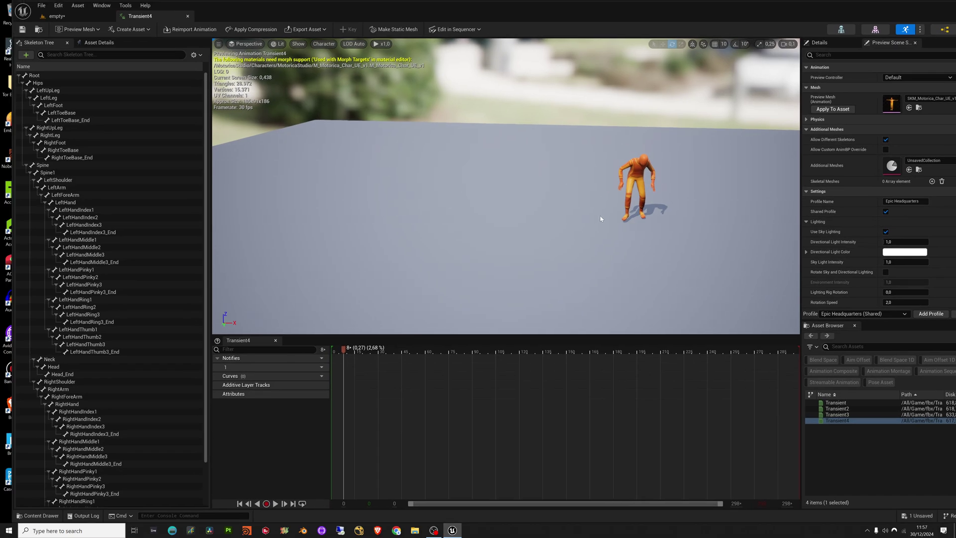
pyautogui.press('f')
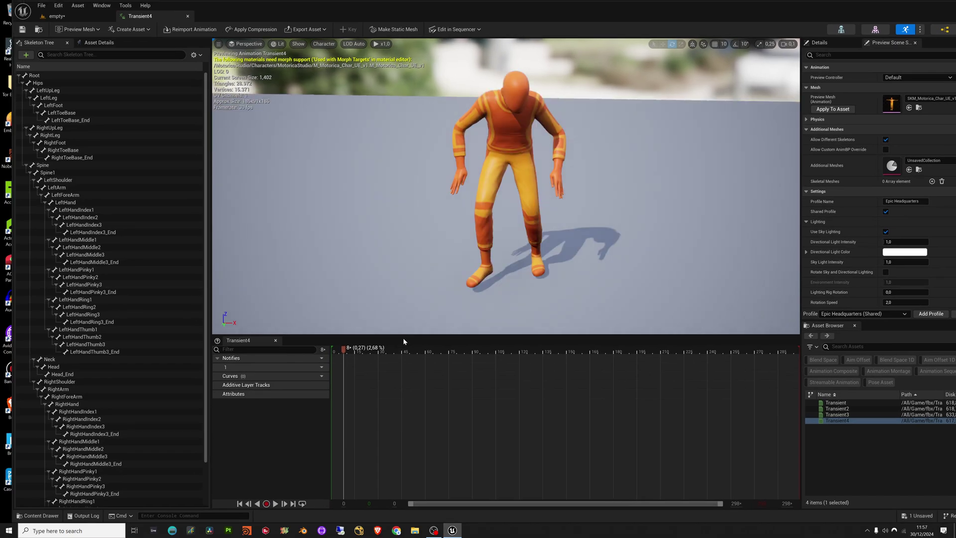
pyautogui.moveTo(355, 353); pyautogui.dragTo(329, 352)
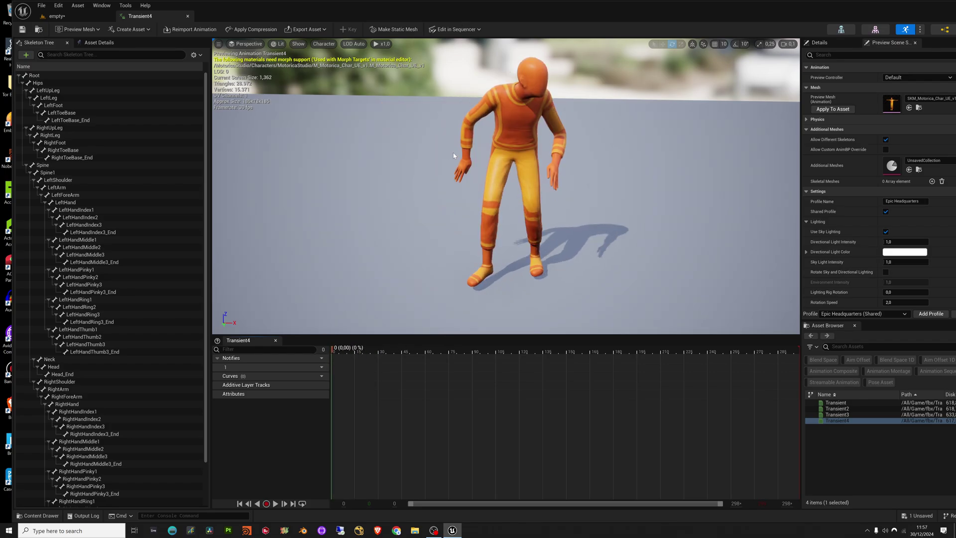
# Select the LeftArm bone and key its pose at frame 0 as an additive layer track
pyautogui.click(58, 187)
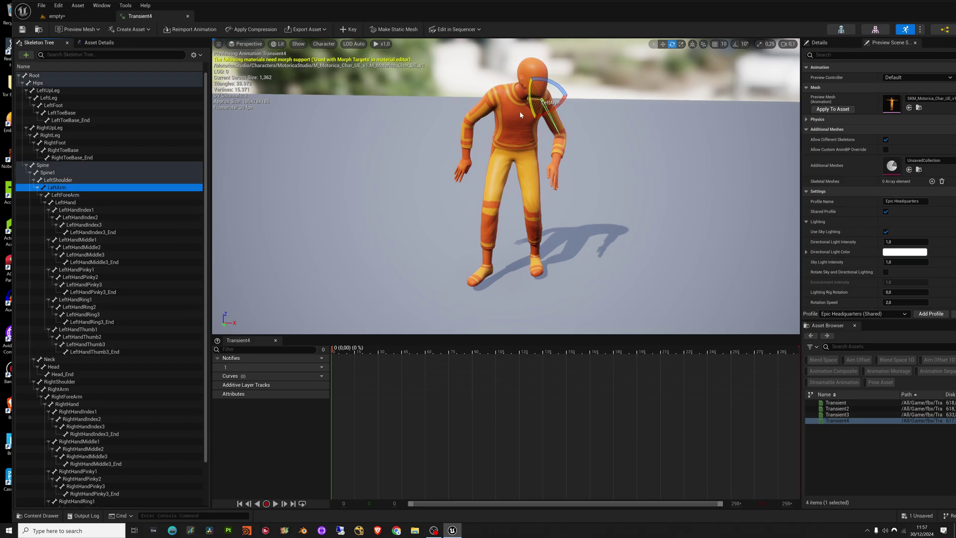
pyautogui.keyDown('alt'); pyautogui.moveTo(506, 148); pyautogui.dragTo(453, 157); pyautogui.keyUp('alt')
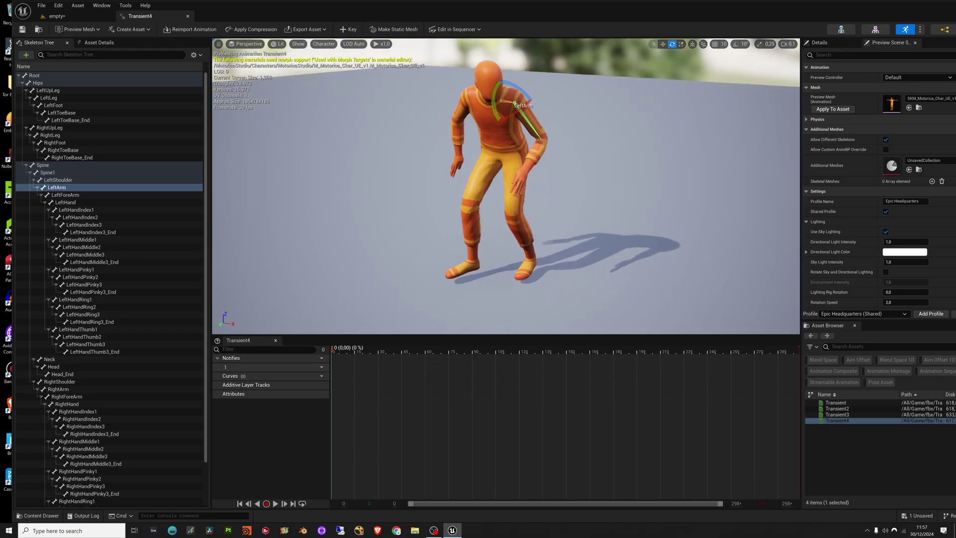
pyautogui.moveTo(533, 133); pyautogui.dragTo(468, 71)
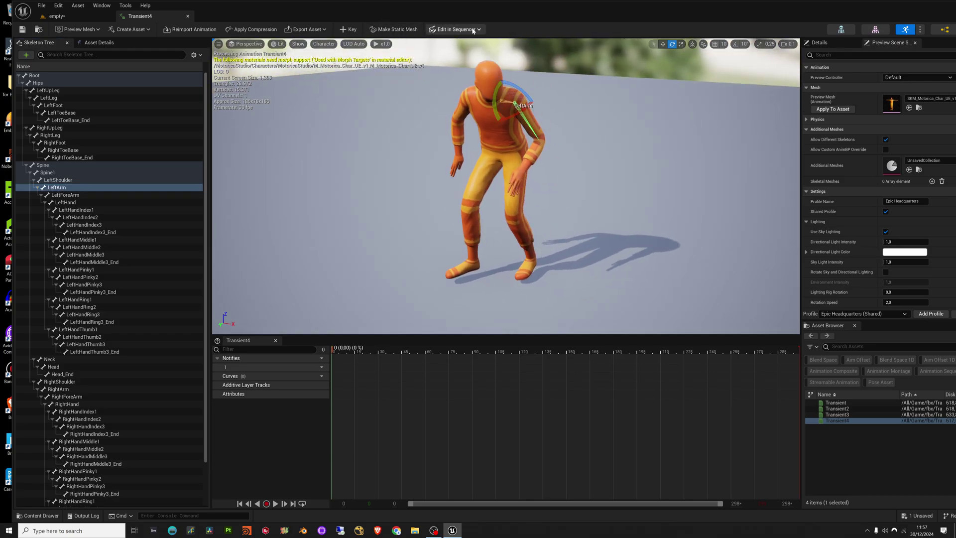
pyautogui.click(348, 29)
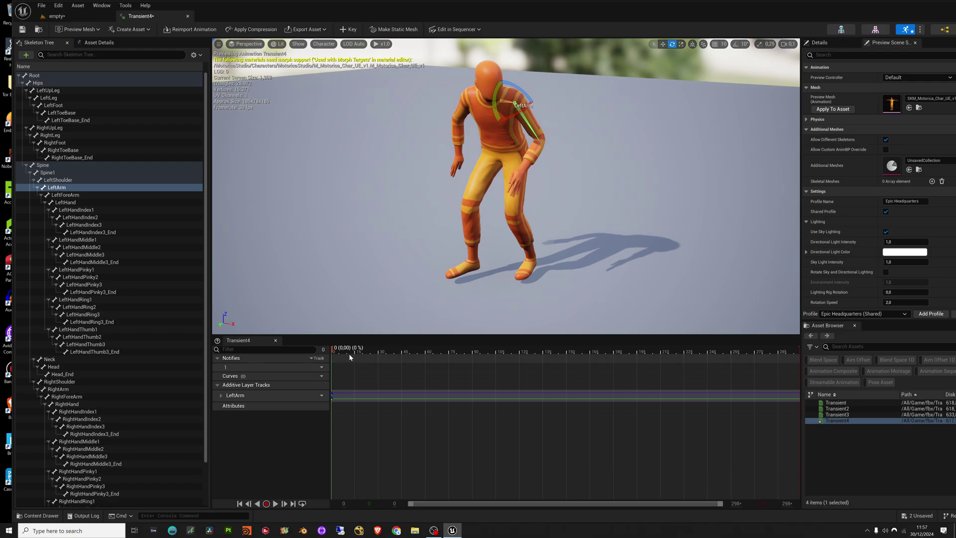
# Rotate the LeftArm bone down toward the body at frame 26, key it and scrub back to frame 0
pyautogui.moveTo(349, 351); pyautogui.dragTo(373, 349)
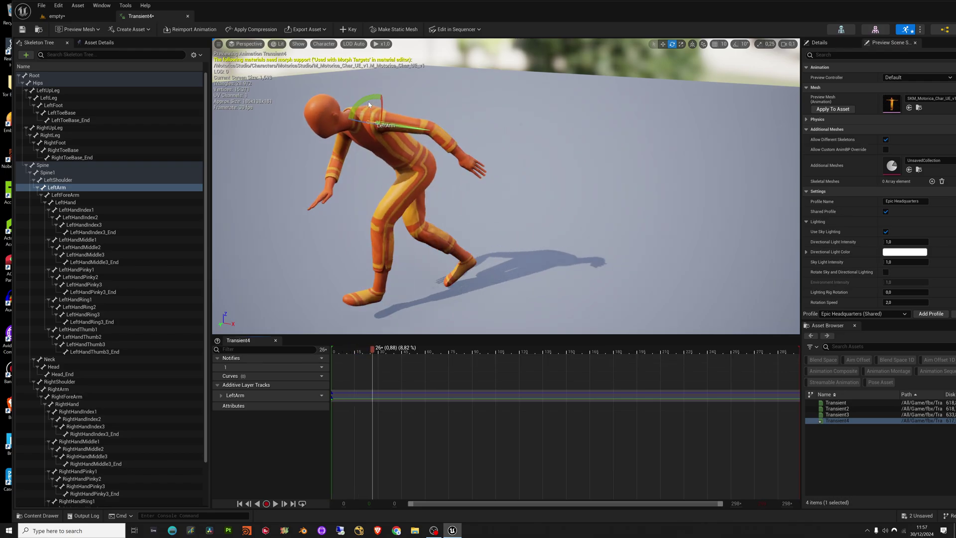
pyautogui.moveTo(369, 104); pyautogui.dragTo(393, 132)
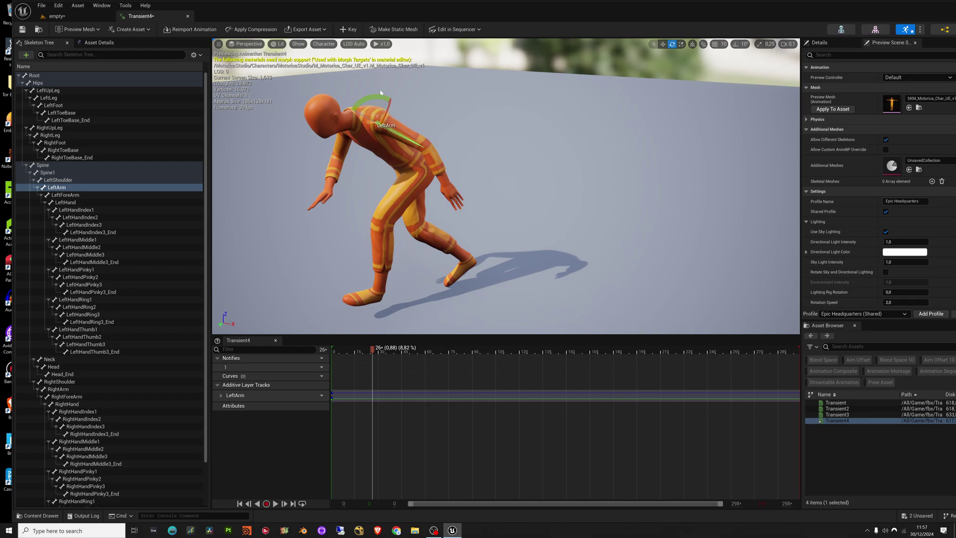
pyautogui.click(349, 29)
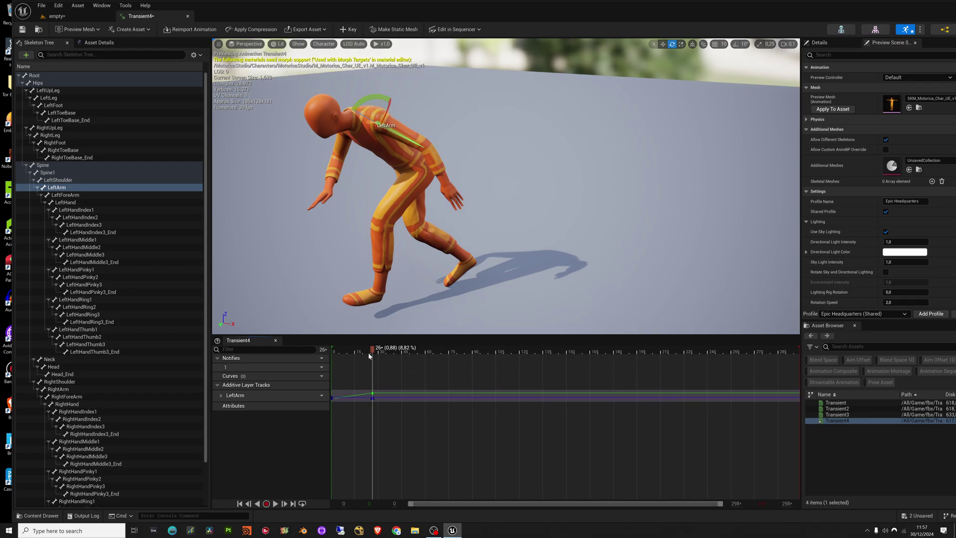
pyautogui.moveTo(369, 356)
pyautogui.mouseDown()
pyautogui.moveTo(348, 355)
pyautogui.moveTo(365, 356)
pyautogui.mouseUp()
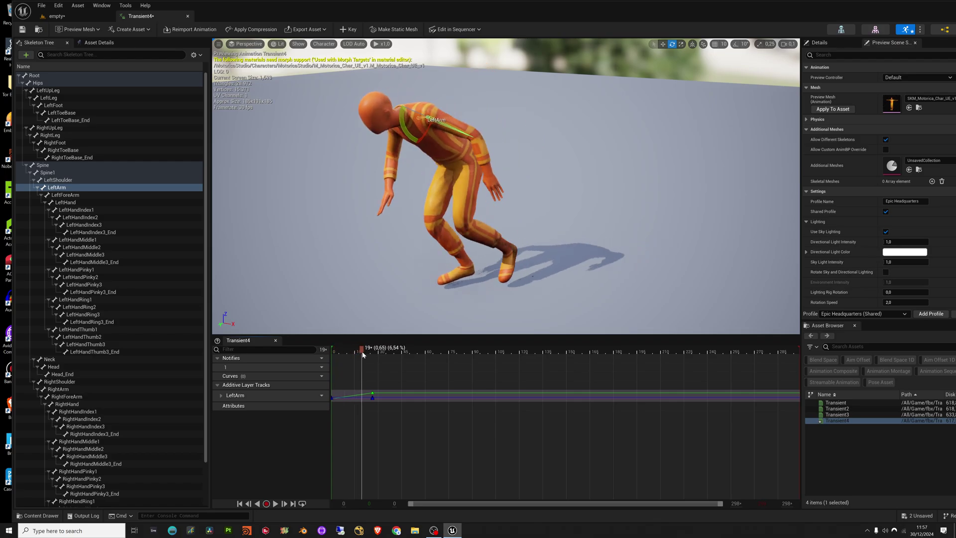
pyautogui.moveTo(333, 358); pyautogui.dragTo(304, 351)
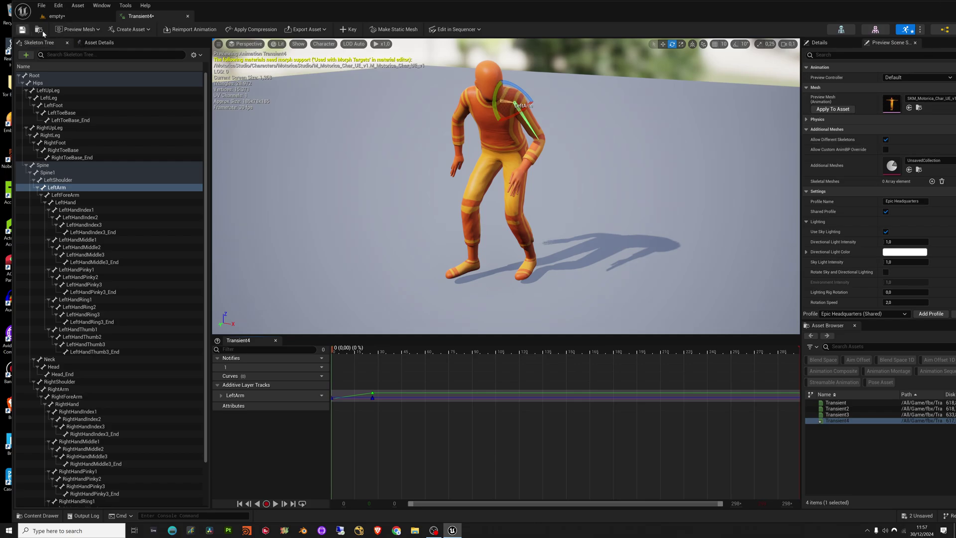
# Save the edited Transient4 animation and close its editor
pyautogui.moveTo(922, 15); pyautogui.dragTo(718, 36)
pyautogui.doubleClick(717, 36)
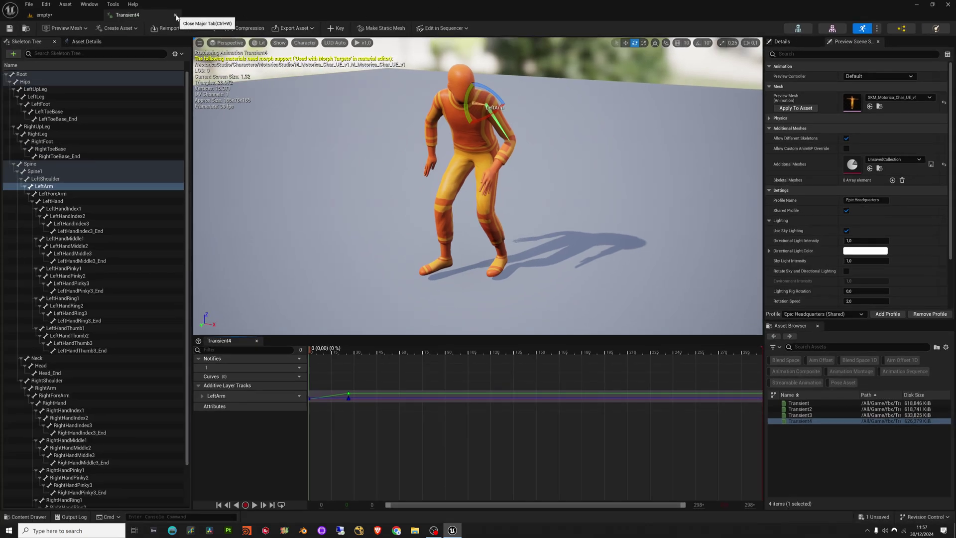
pyautogui.click(176, 16)
# Start retargeting the Transient4 animation from the fbx folder, moving the Retarget Animations window aside
pyautogui.click(22, 516)
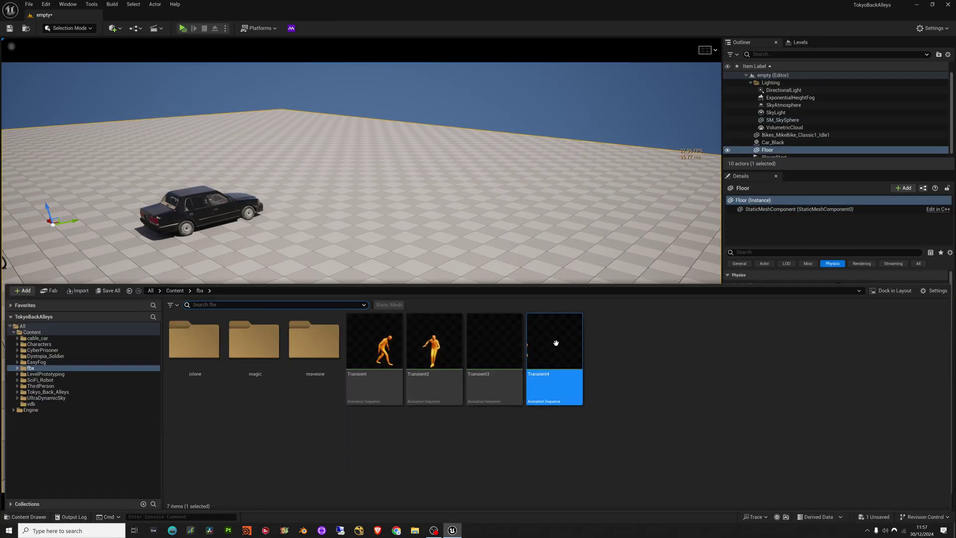
pyautogui.rightClick(554, 342)
pyautogui.click(597, 116)
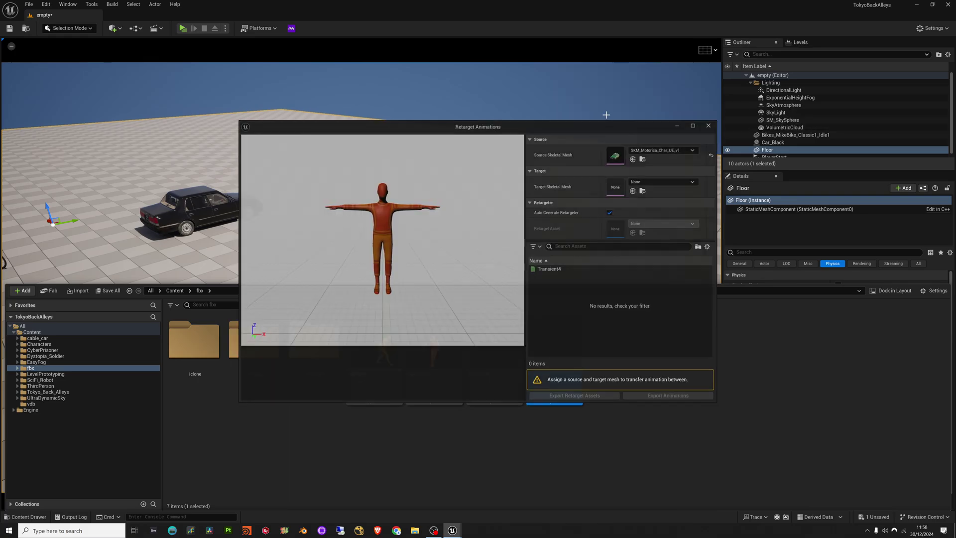
pyautogui.moveTo(509, 136); pyautogui.dragTo(500, 134)
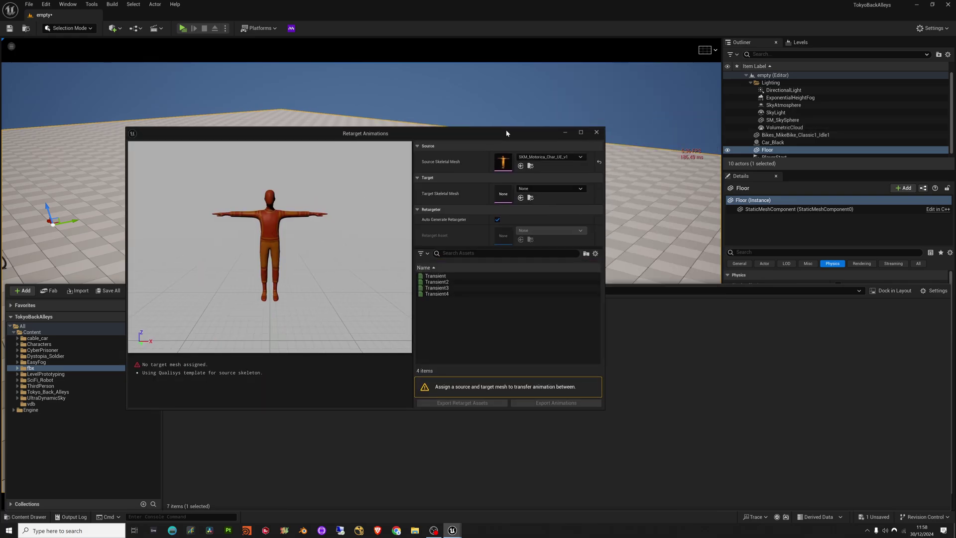
# Set the target skeletal mesh for the retarget to SCIFI_ROBOT_IK_SK
pyautogui.click(543, 189)
pyautogui.scroll(-5, 614, 290)
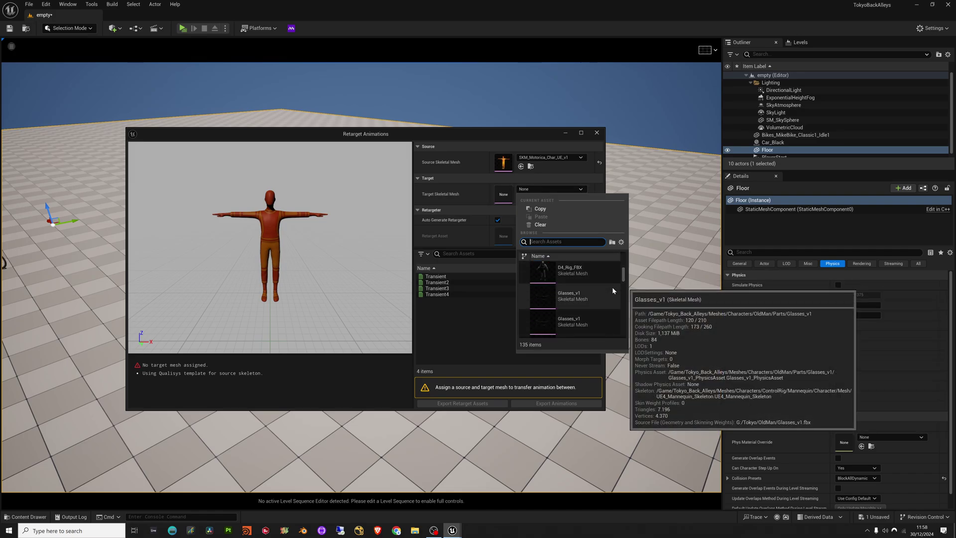
pyautogui.scroll(-1, 576, 308)
pyautogui.scroll(-4, 591, 304)
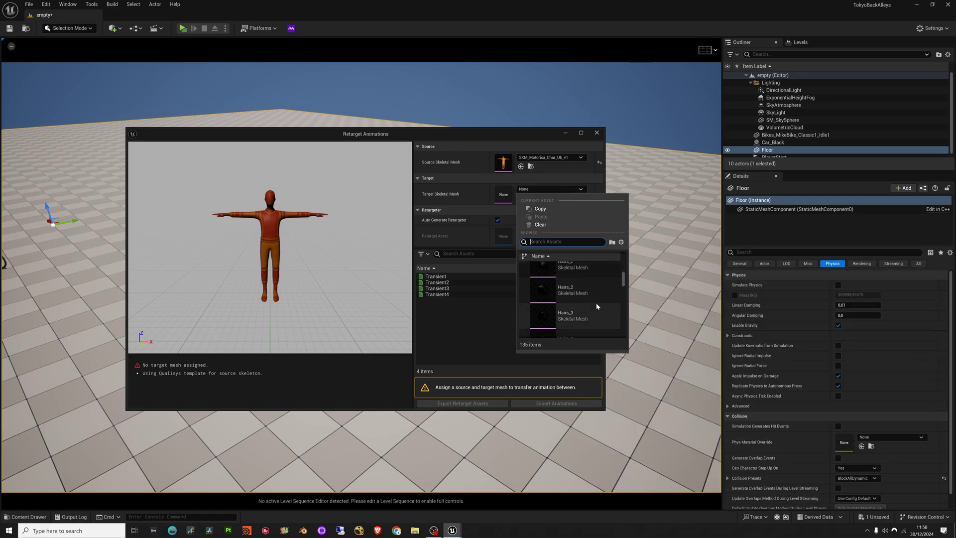
pyautogui.scroll(-2, 597, 306)
pyautogui.scroll(-2, 597, 305)
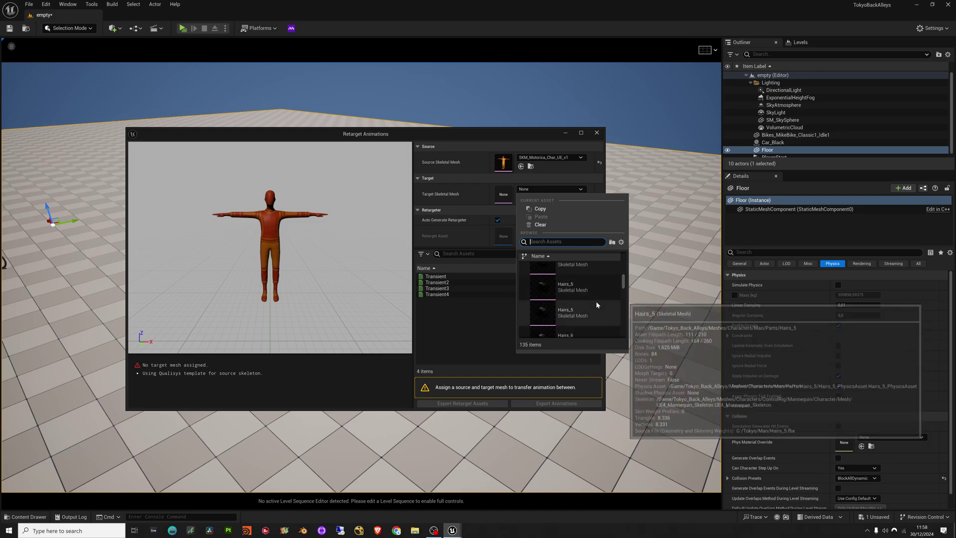
pyautogui.scroll(-3, 597, 305)
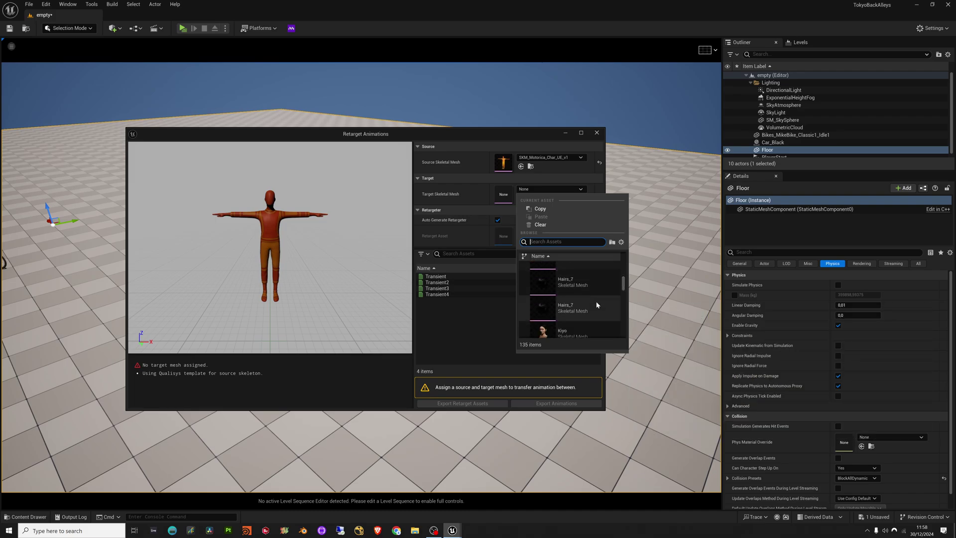
pyautogui.scroll(-4, 597, 305)
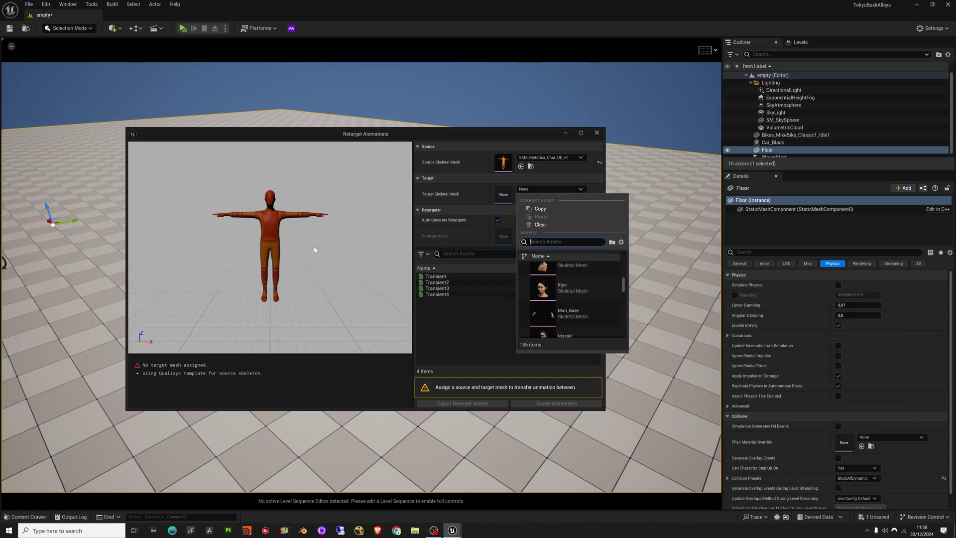
pyautogui.scroll(-3, 583, 311)
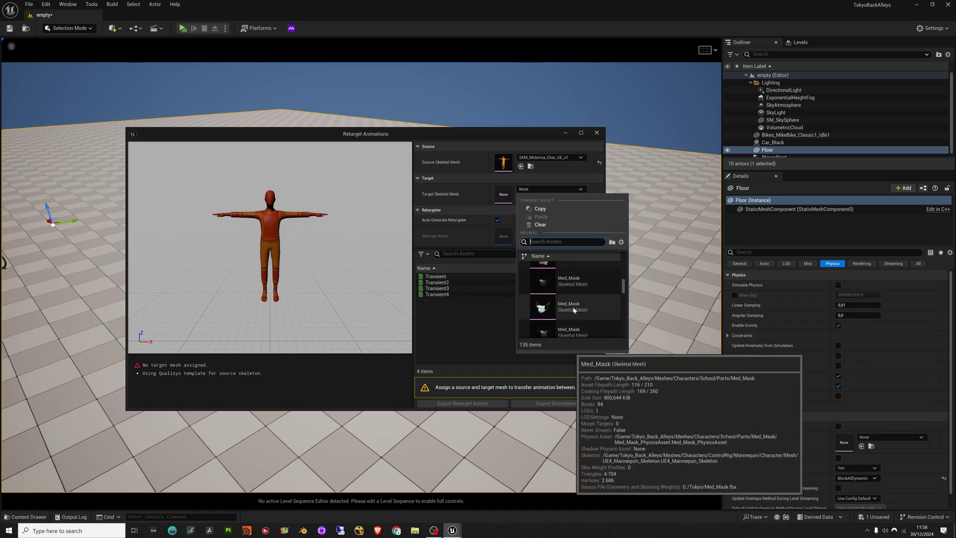
pyautogui.scroll(-3, 574, 310)
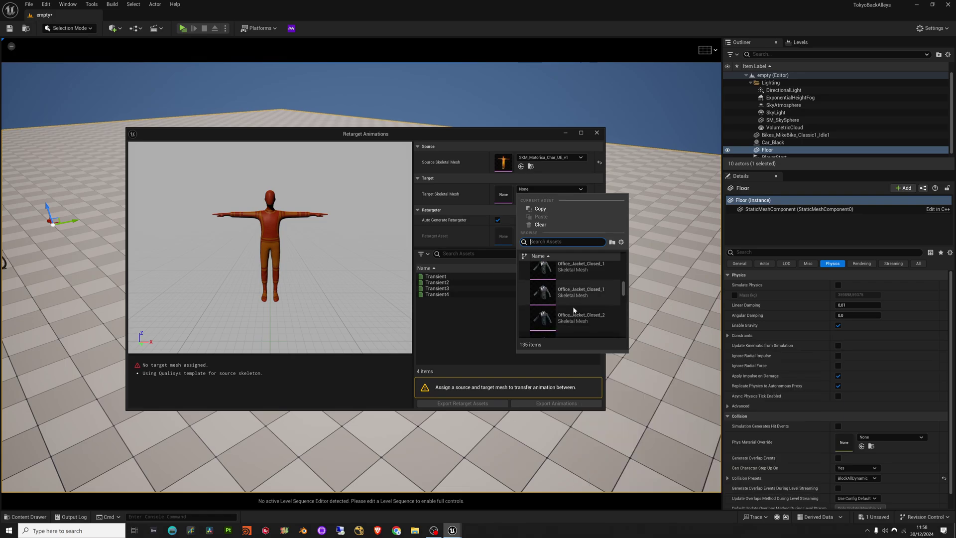
pyautogui.scroll(-3, 575, 310)
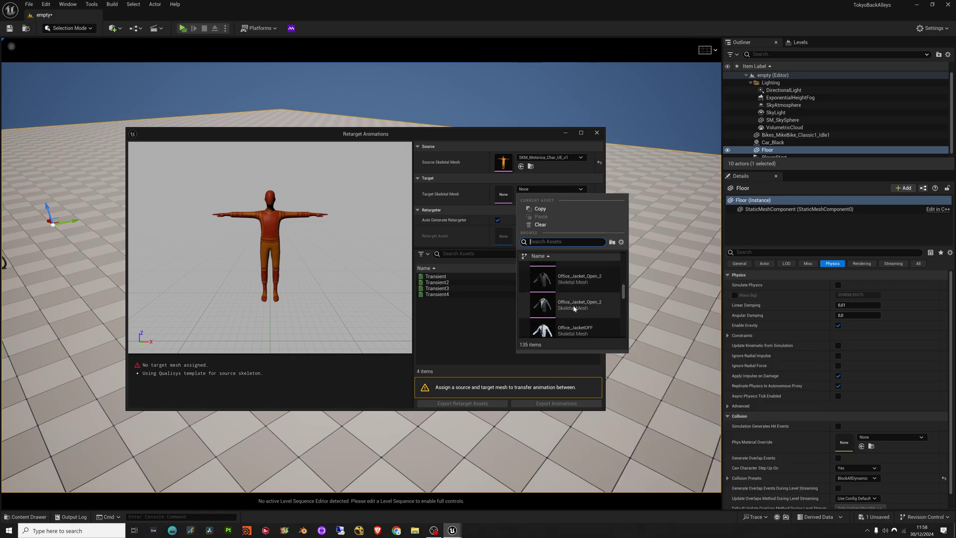
pyautogui.scroll(-2, 574, 309)
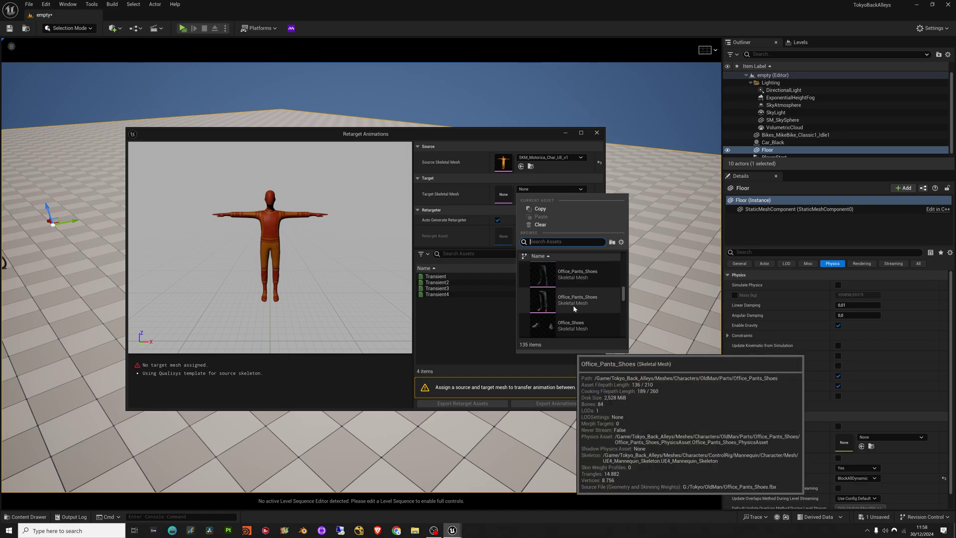
pyautogui.scroll(-2, 574, 309)
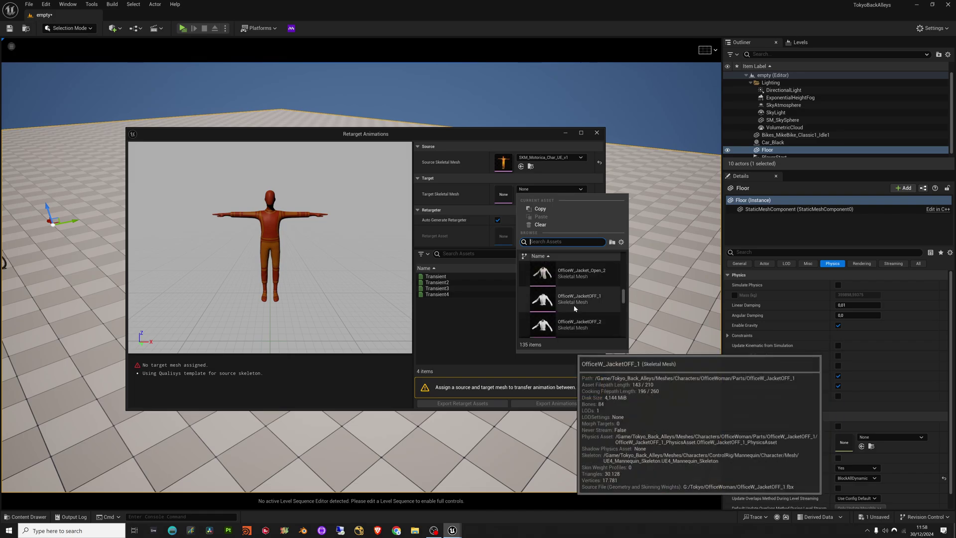
pyautogui.scroll(-4, 574, 308)
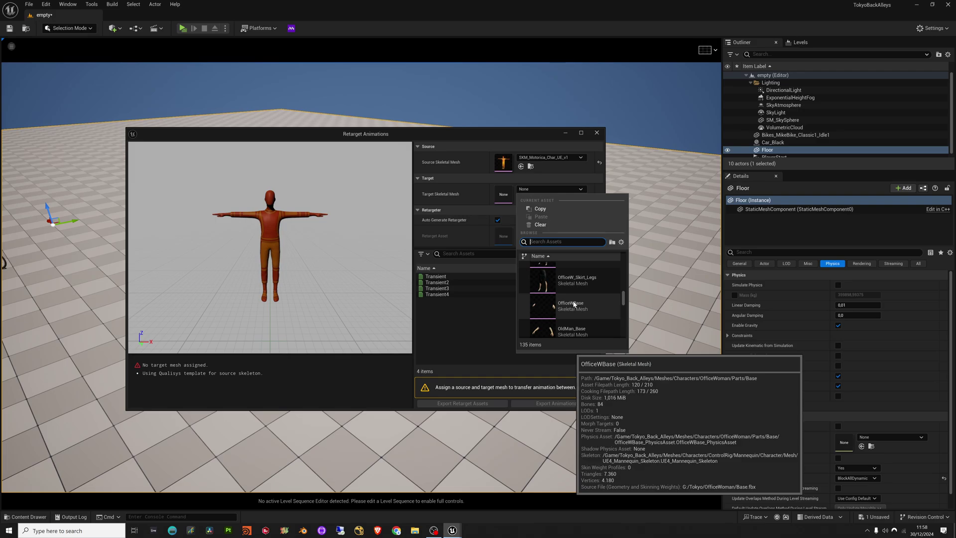
pyautogui.scroll(-5, 574, 304)
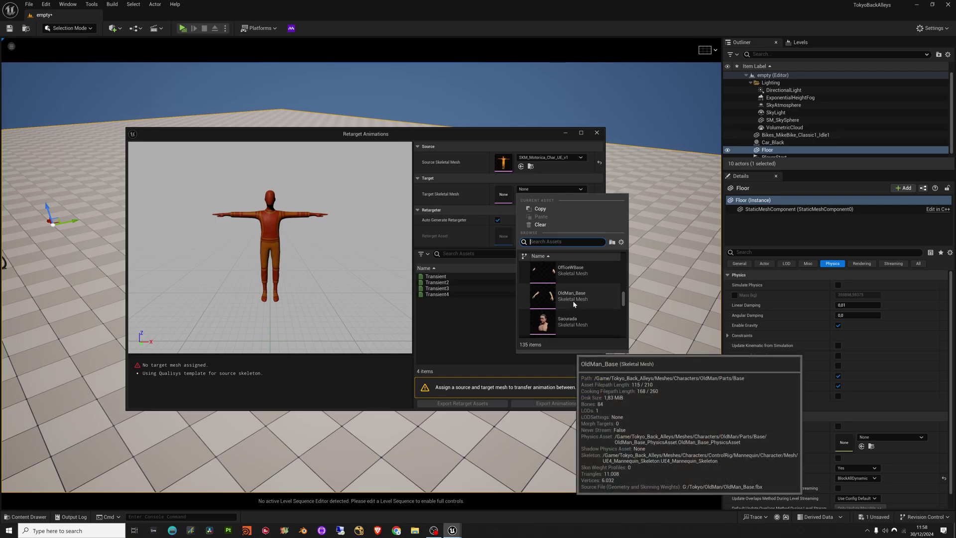
pyautogui.scroll(-4, 574, 304)
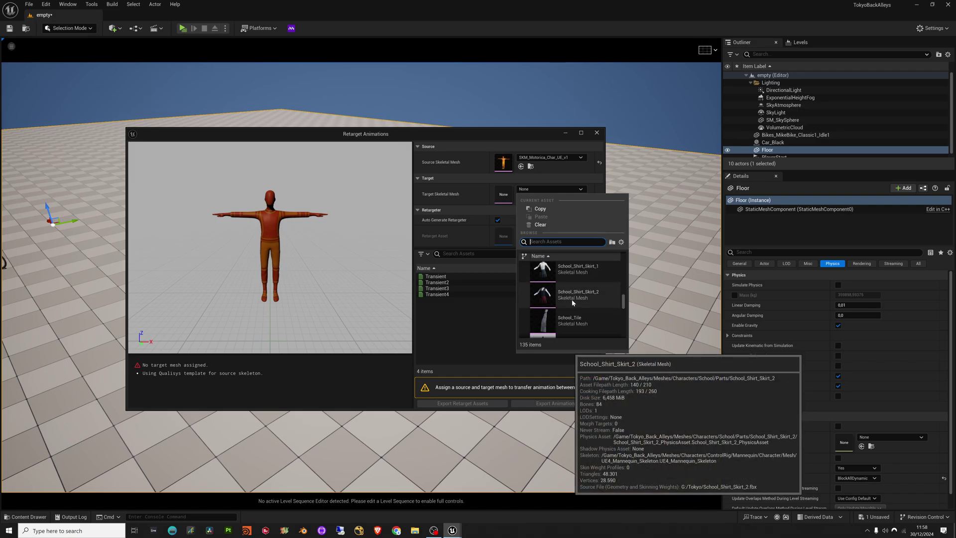
pyautogui.scroll(-1, 572, 301)
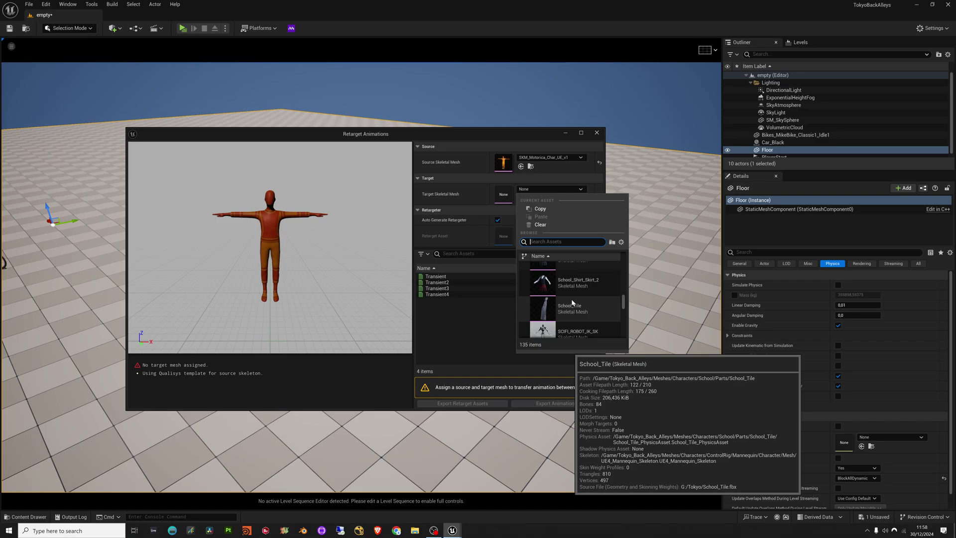
pyautogui.scroll(-2, 571, 299)
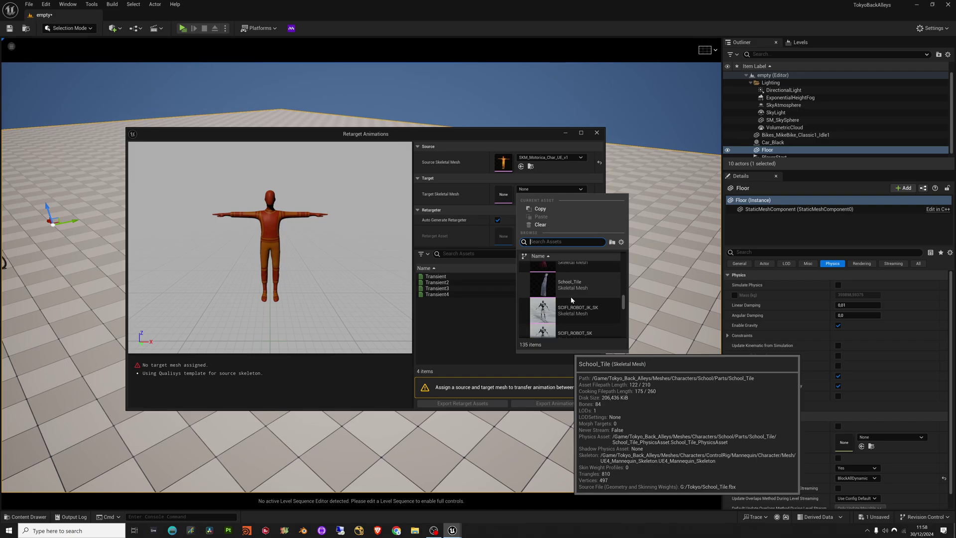
pyautogui.click(568, 302)
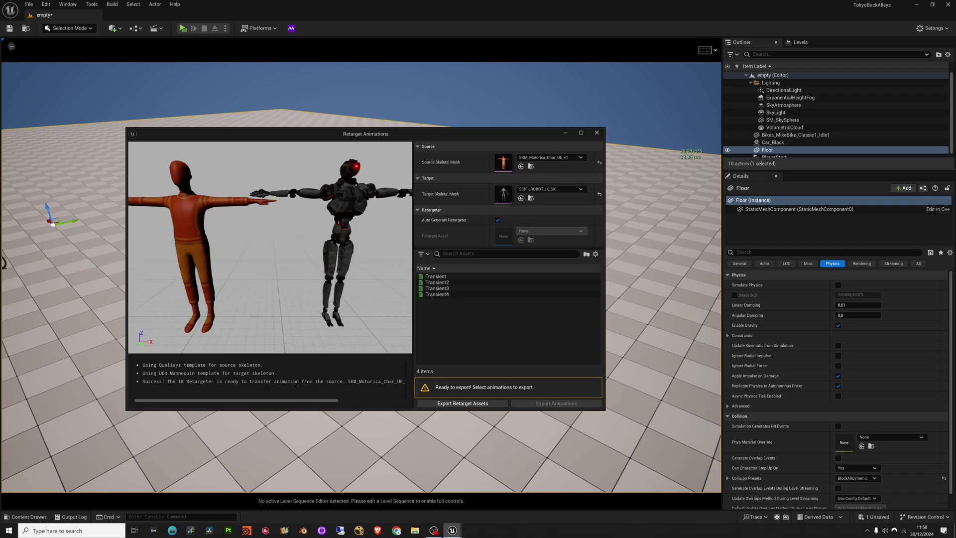
# Export the Transient4 animation retargeted to the robot into the Content folder, keeping the default batch export options
pyautogui.click(438, 294)
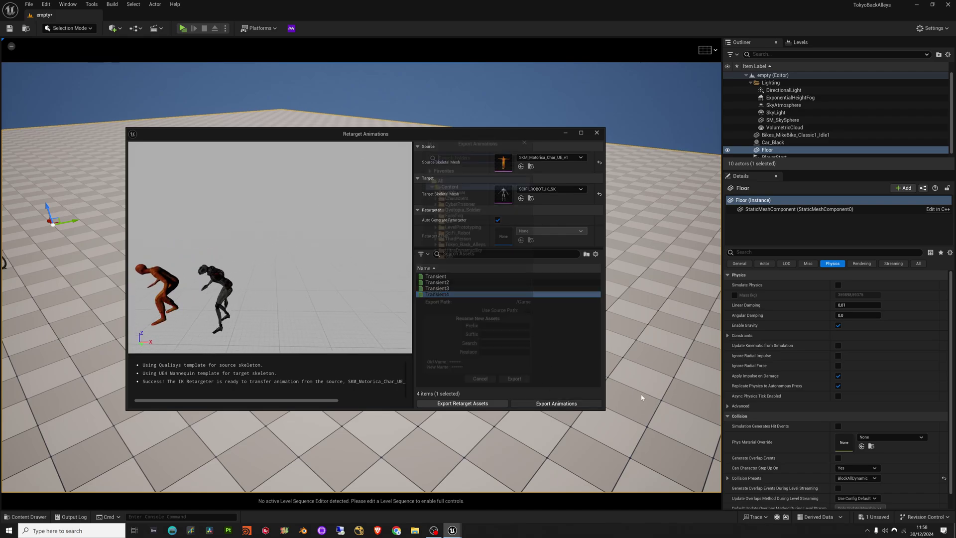
pyautogui.click(552, 402)
pyautogui.click(516, 384)
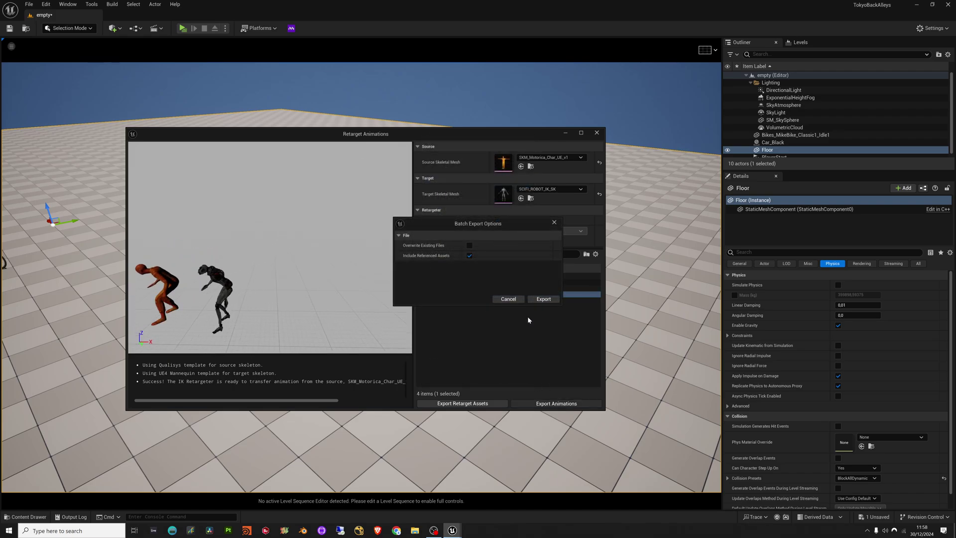
pyautogui.click(544, 298)
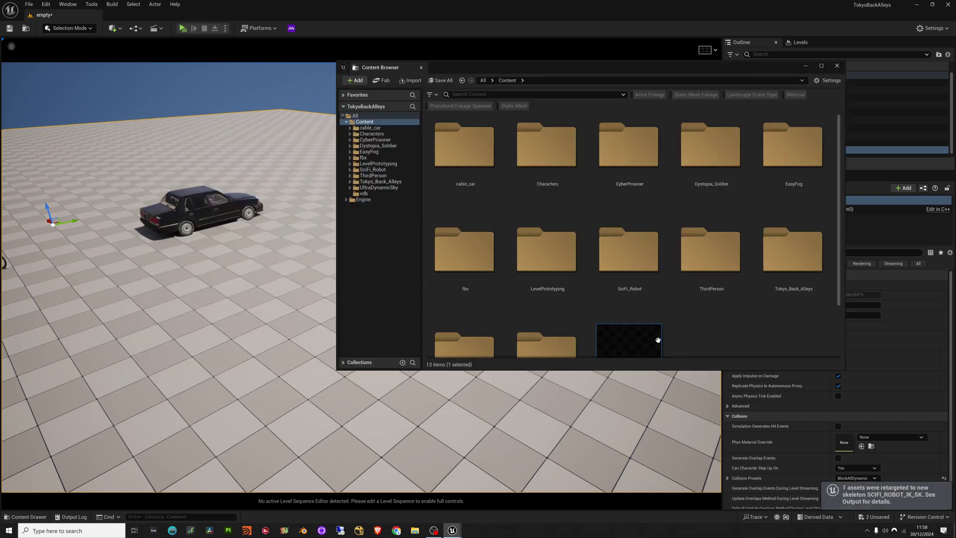
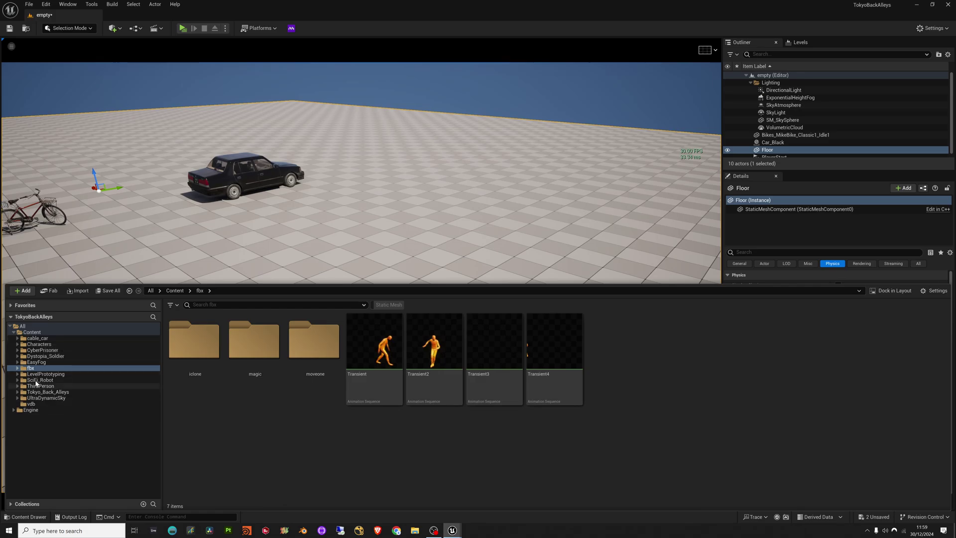
# Open the retargeted Transient4 animation from the Content folder to check the robot's motion, and close its editor
pyautogui.rightClick(256, 411)
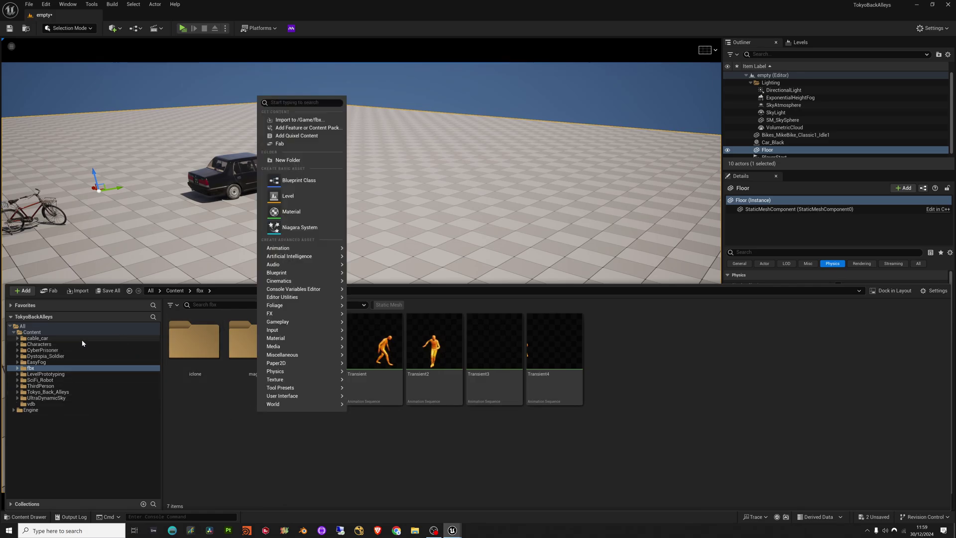
pyautogui.click(30, 332)
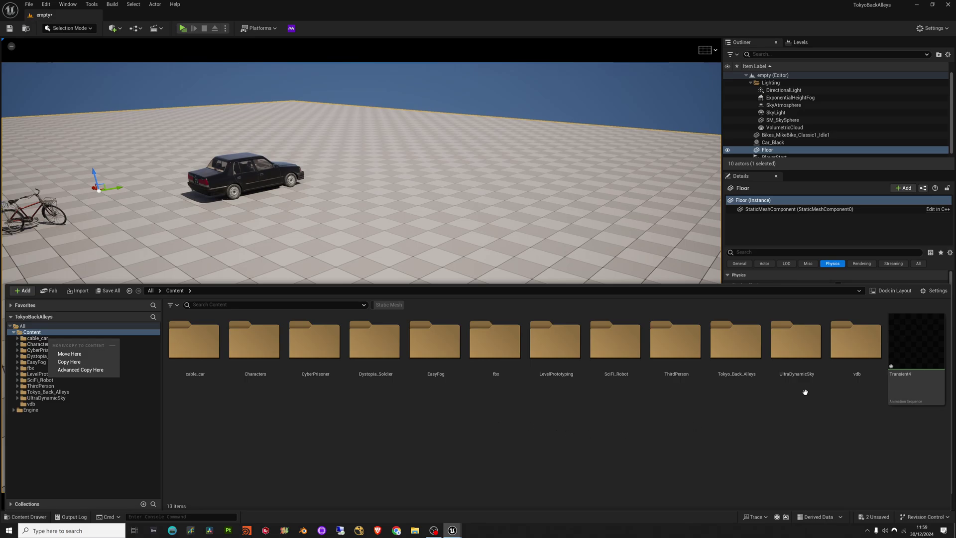
pyautogui.doubleClick(920, 322)
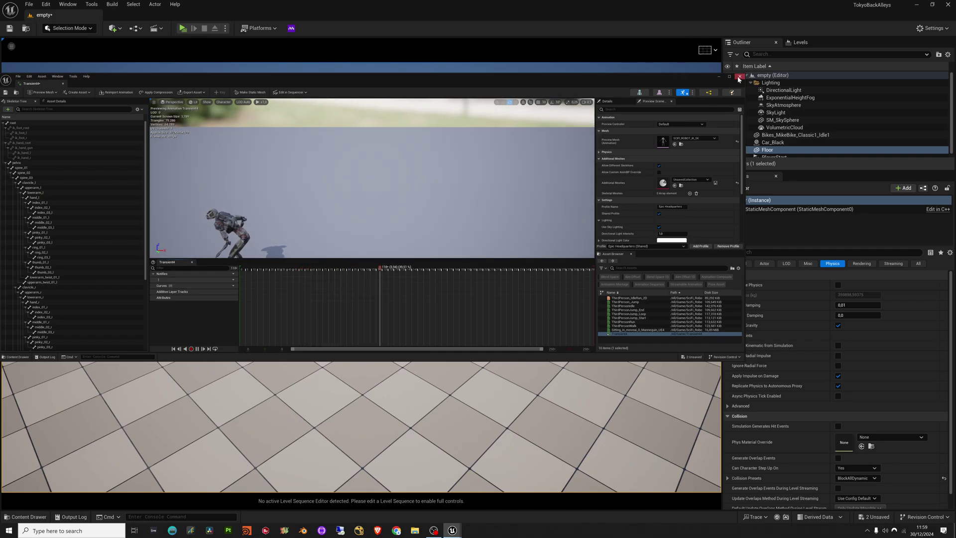
pyautogui.click(825, 374)
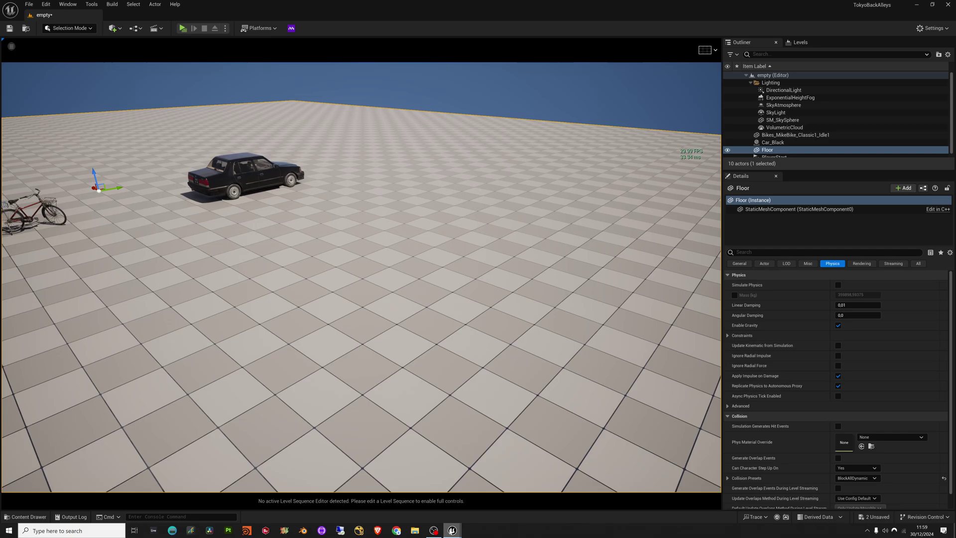
# Create a Level Sequence in the Content folder
pyautogui.click(21, 517)
pyautogui.rightClick(394, 437)
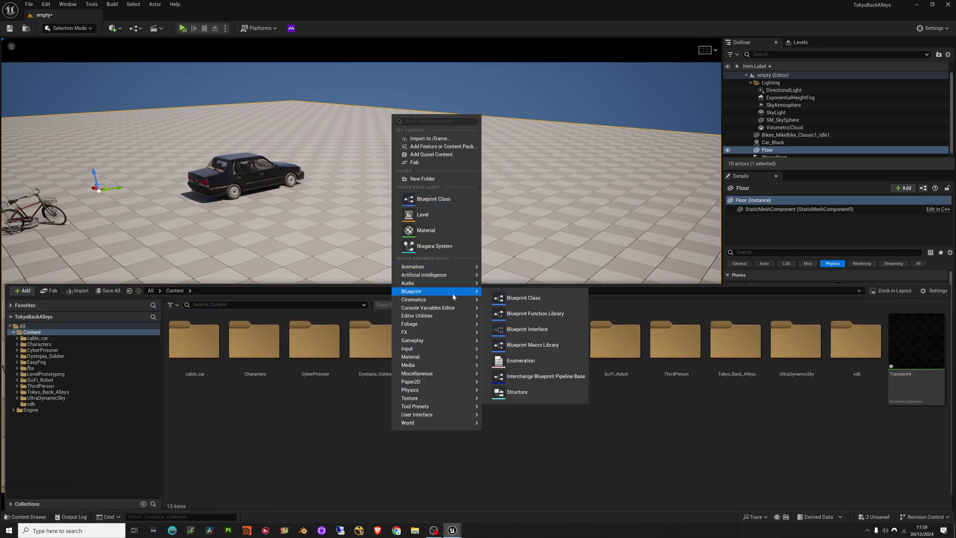
pyautogui.moveTo(454, 301)
pyautogui.click(524, 322)
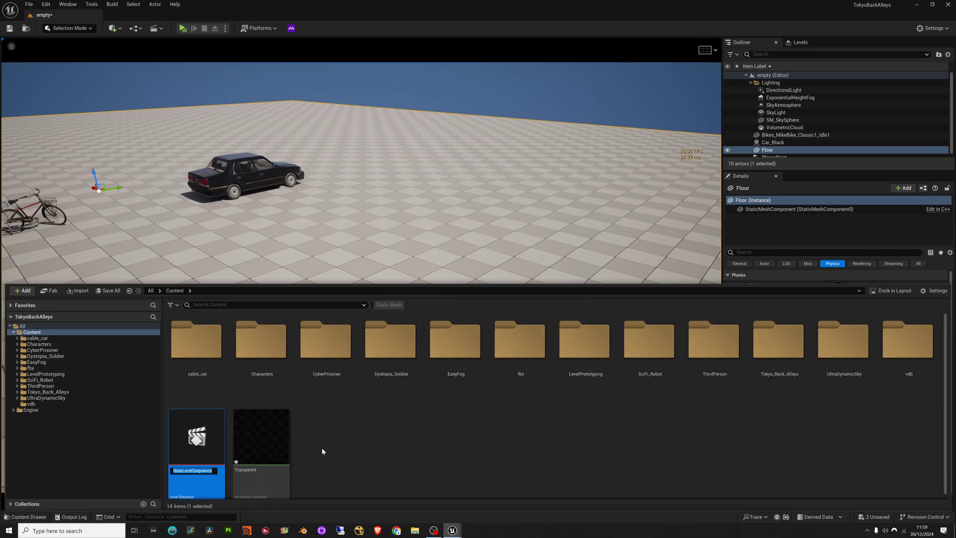
# Keep the sequence's default name and rename the retargeted Transient4 animation as Transient4_Robot
pyautogui.click(260, 472)
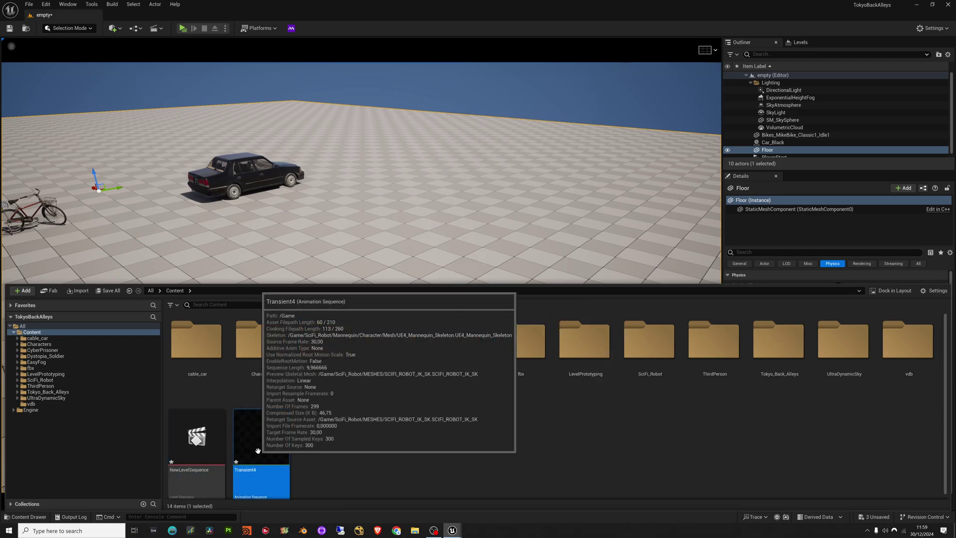
pyautogui.moveTo(259, 471)
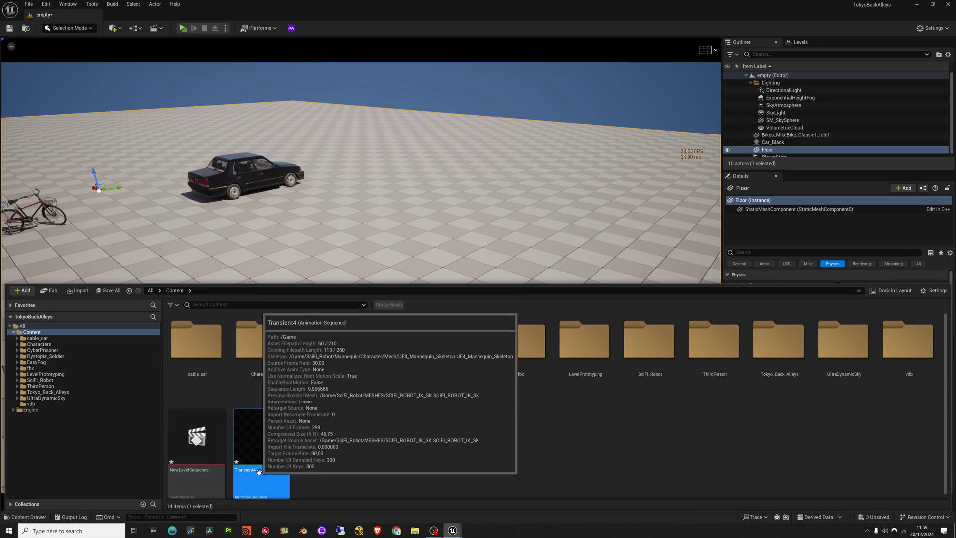
pyautogui.rightClick(259, 471)
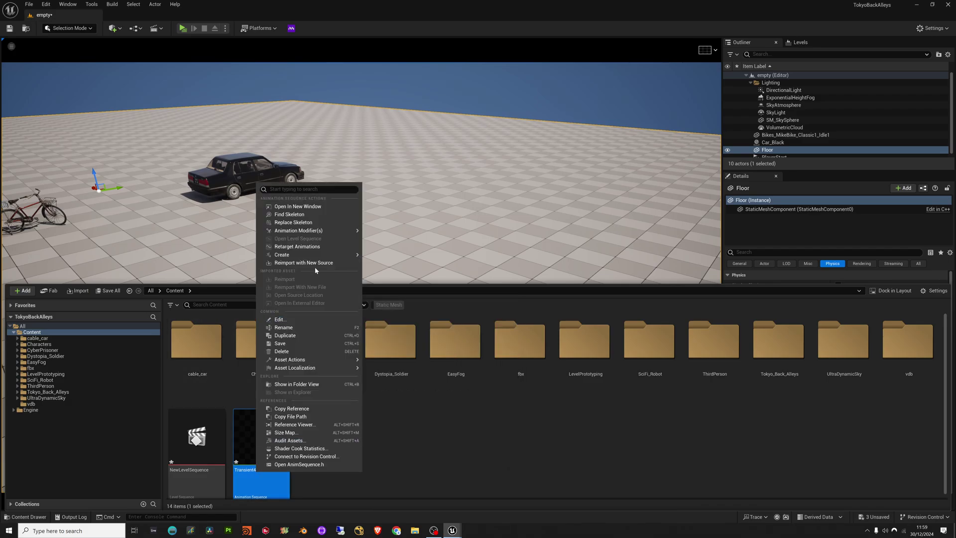
pyautogui.click(304, 328)
pyautogui.rightClick(263, 473)
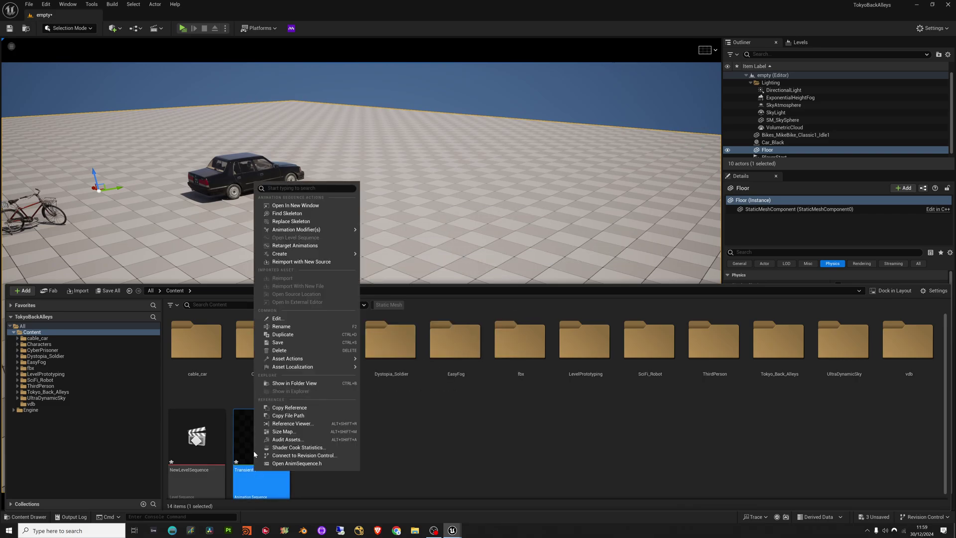
pyautogui.click(282, 327)
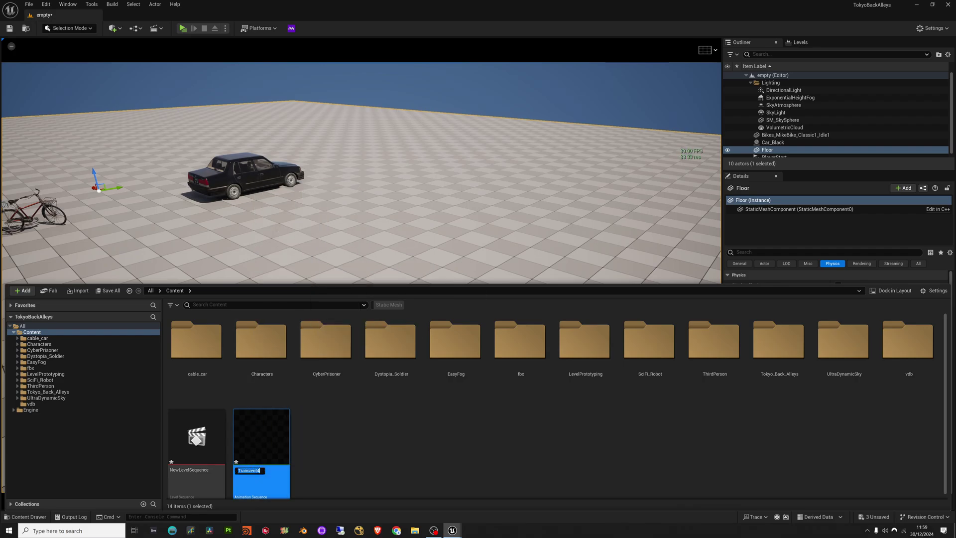
pyautogui.click(260, 469)
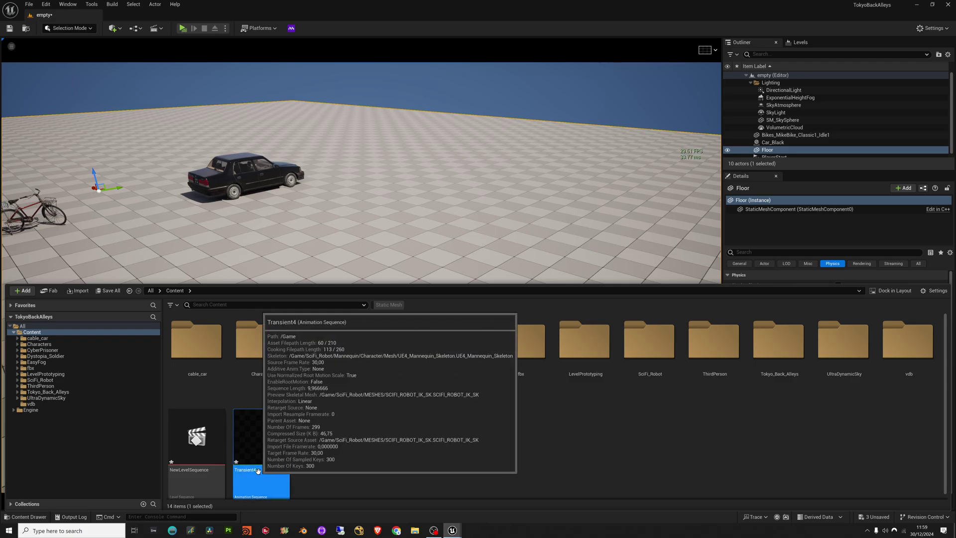
pyautogui.click(255, 471)
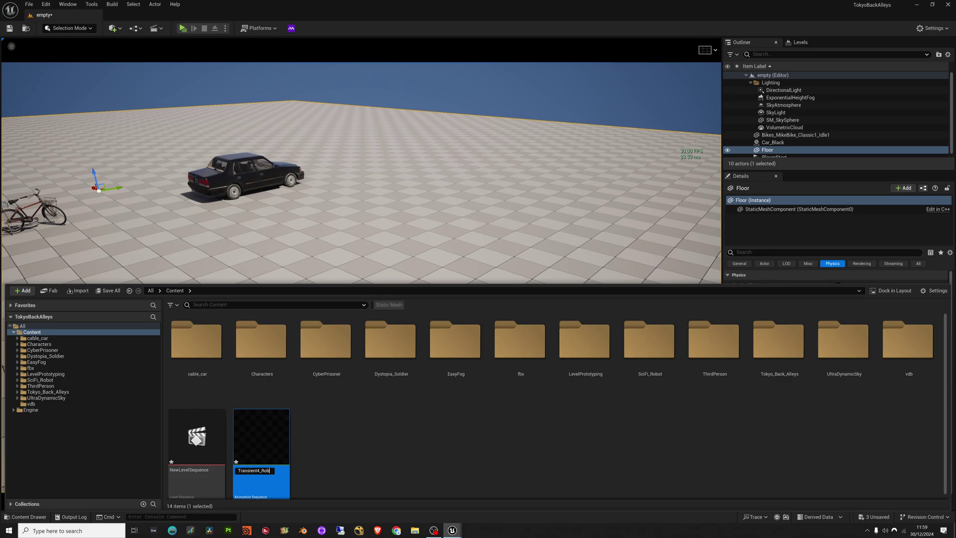
pyautogui.press('Return')
# Move Transient4_Robot into the fbx folder and open the new level sequence in Sequencer
pyautogui.moveTo(278, 444); pyautogui.dragTo(521, 342)
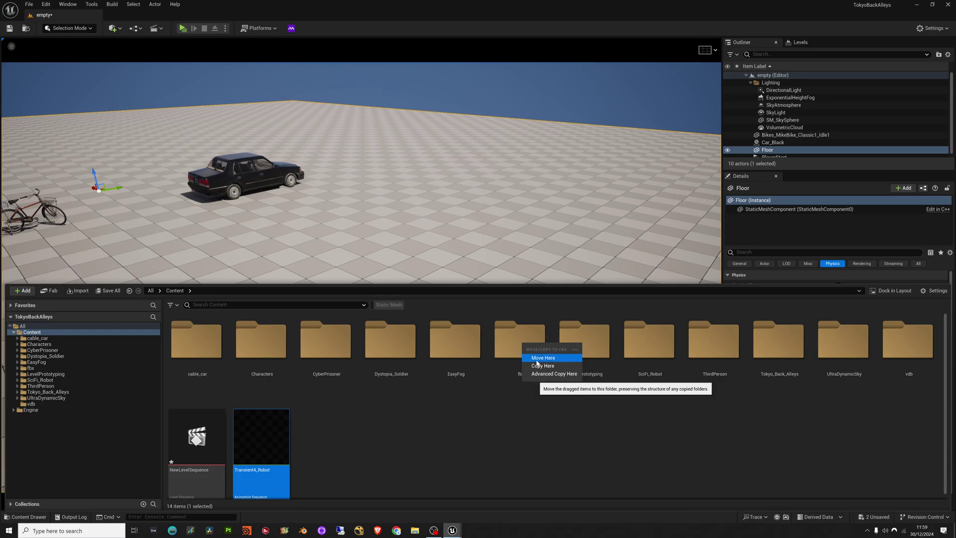
pyautogui.click(536, 358)
pyautogui.doubleClick(206, 445)
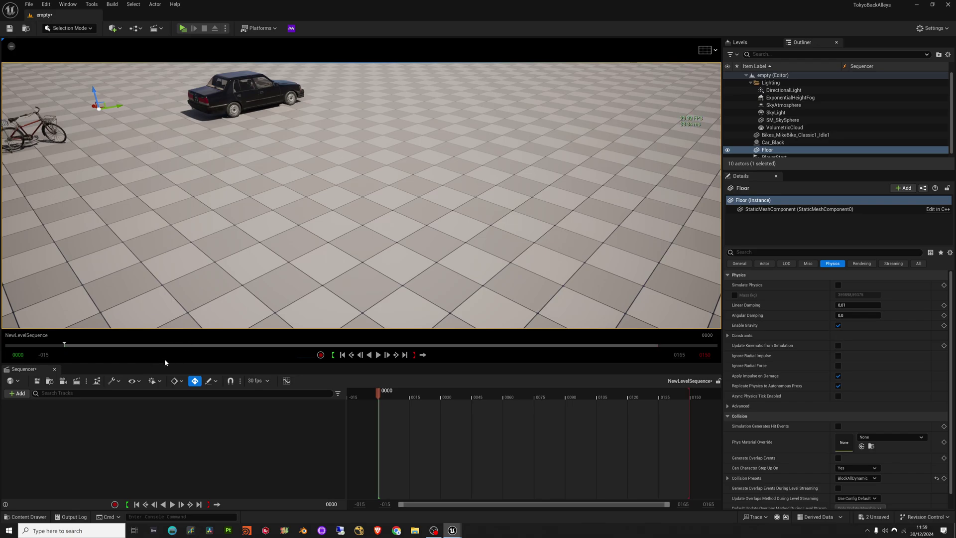
# Place Transient4_Robot from the fbx folder into the level and reset its location to the world origin
pyautogui.scroll(-2, 501, 187)
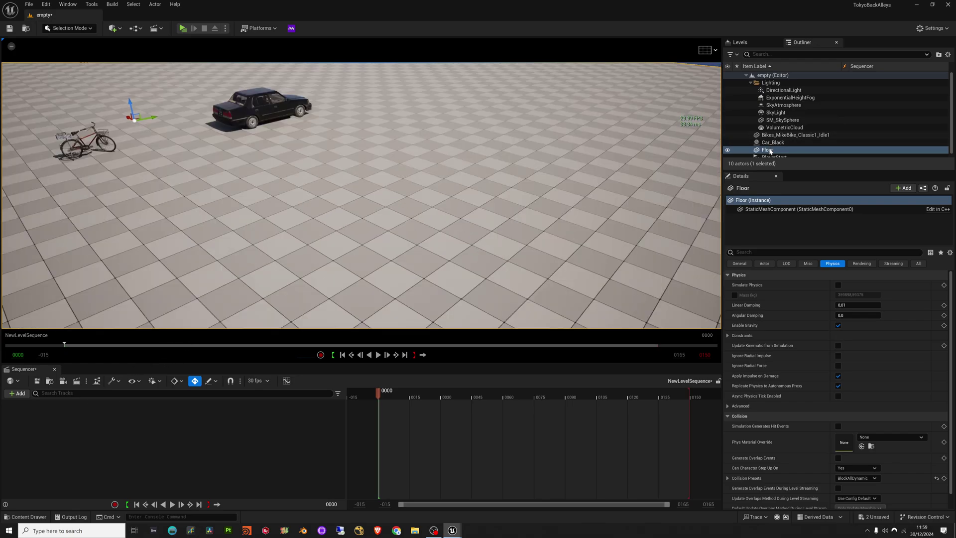
pyautogui.click(43, 515)
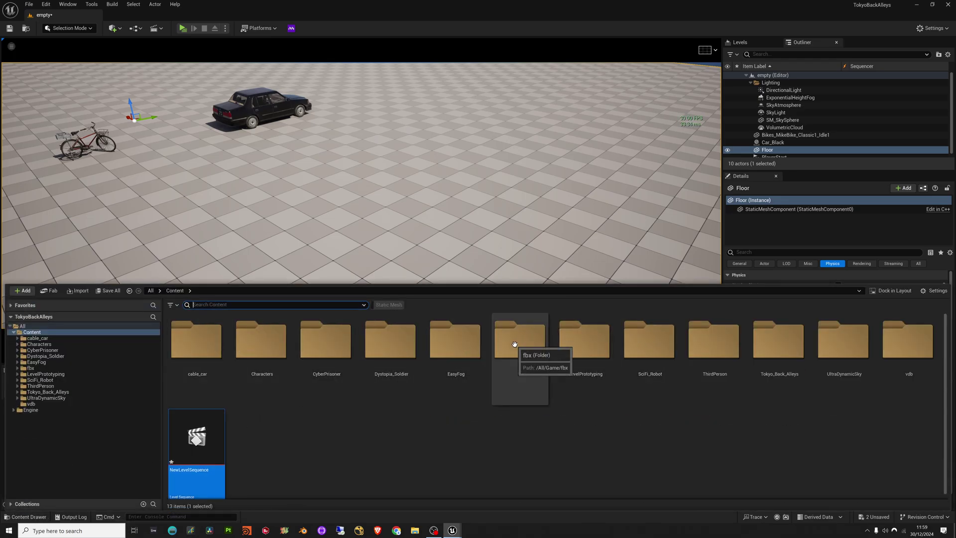
pyautogui.doubleClick(514, 343)
pyautogui.moveTo(638, 354); pyautogui.dragTo(288, 209)
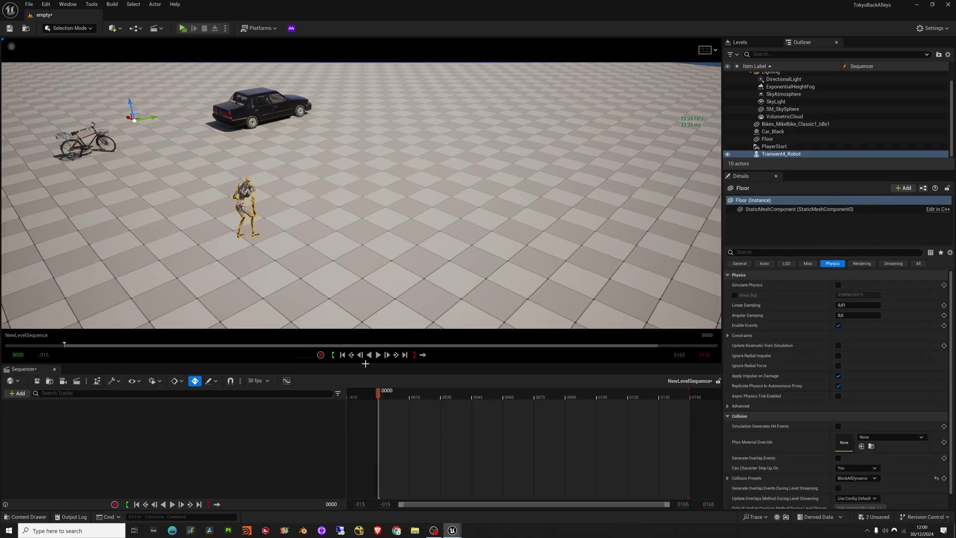
pyautogui.moveTo(319, 209); pyautogui.dragTo(323, 208, button='right')
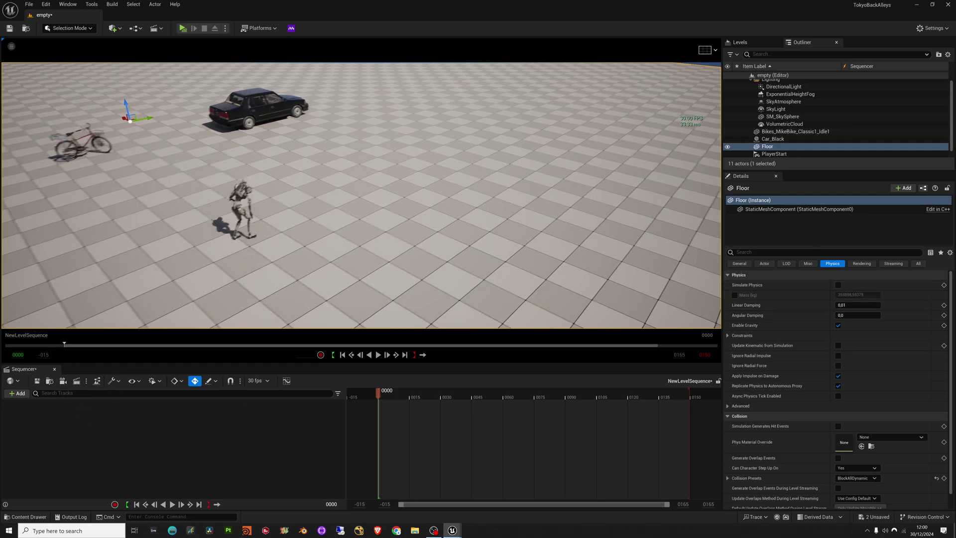
pyautogui.click(243, 207)
pyautogui.click(942, 294)
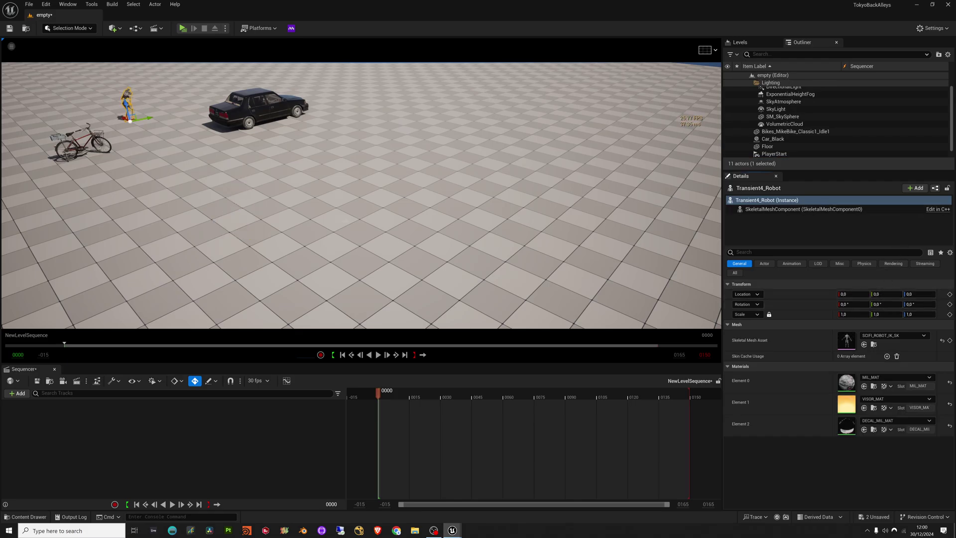
# Add the selected Transient4_Robot actor to the level sequence
pyautogui.scroll(-2, 150, 161)
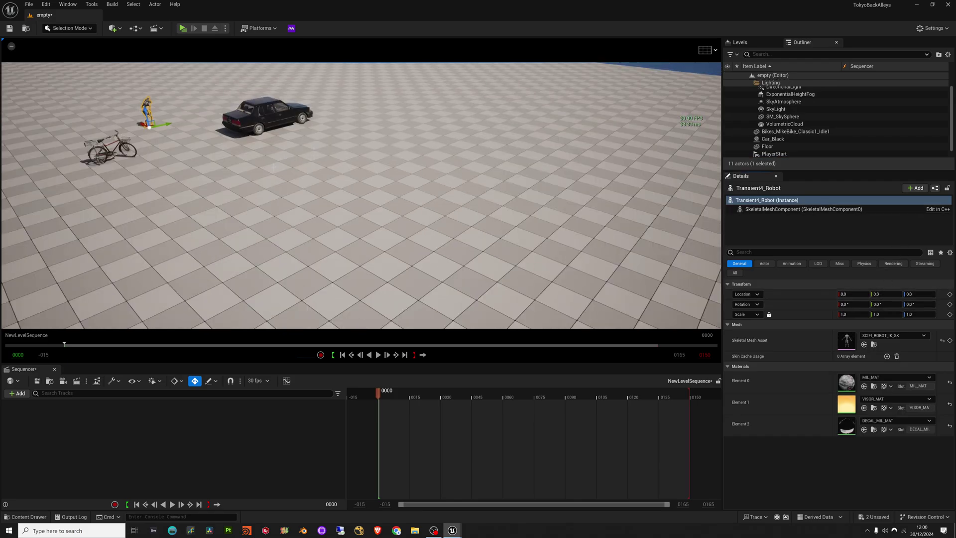
pyautogui.press('f')
pyautogui.keyDown('alt'); pyautogui.moveTo(316, 190); pyautogui.dragTo(149, 171); pyautogui.keyUp('alt')
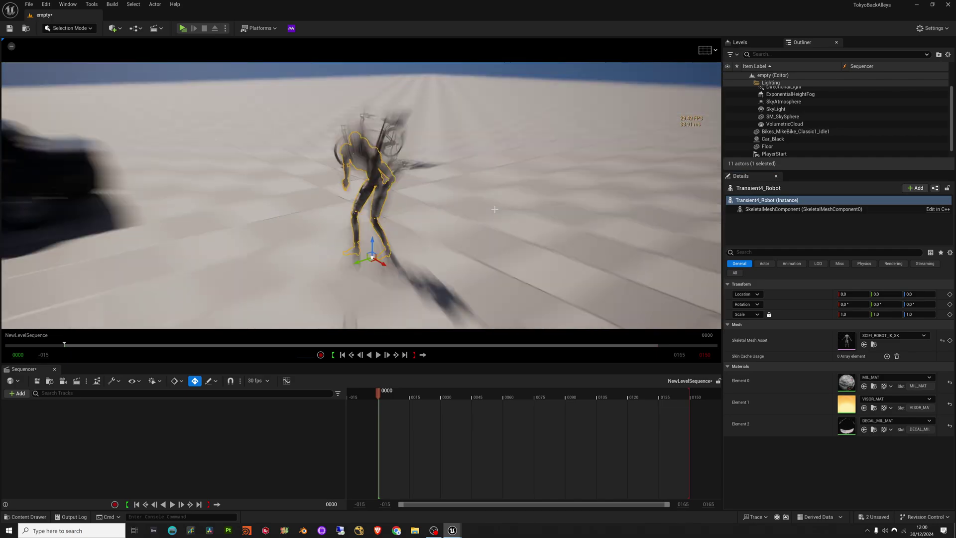
pyautogui.scroll(-5, 316, 190)
pyautogui.keyDown('alt'); pyautogui.moveTo(316, 189); pyautogui.dragTo(344, 197); pyautogui.keyUp('alt')
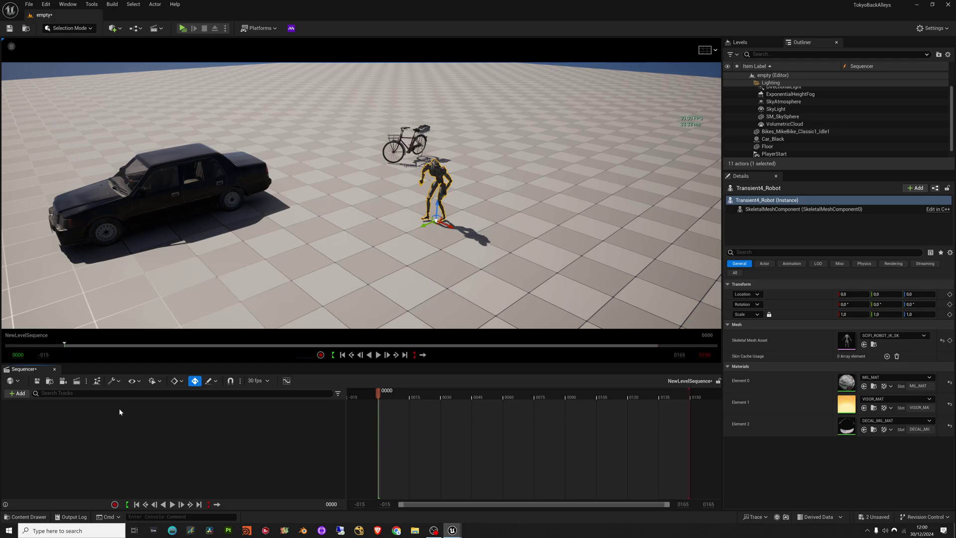
pyautogui.click(15, 394)
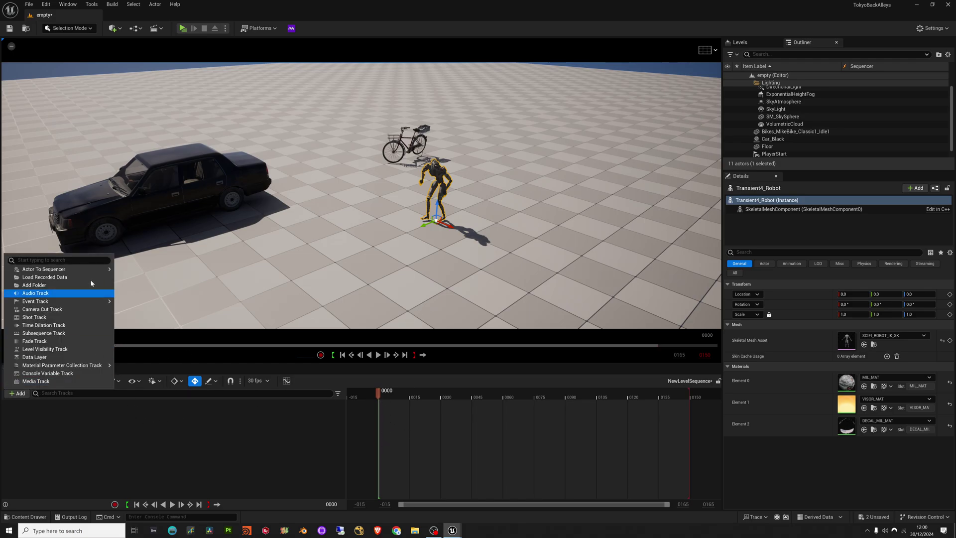
pyautogui.moveTo(80, 269)
pyautogui.click(158, 272)
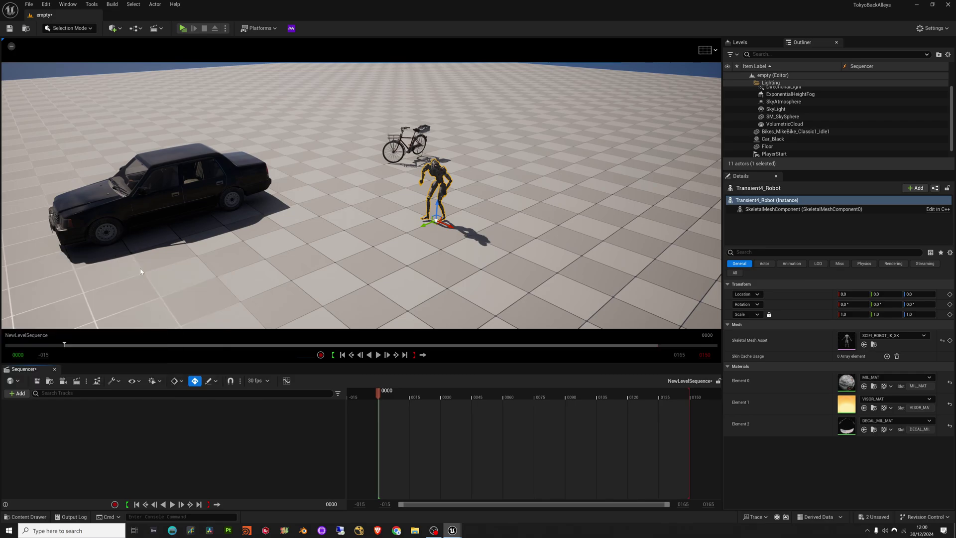
# Assign the Transient4_Robot animation sequence to the robot's Animation track
pyautogui.click(308, 416)
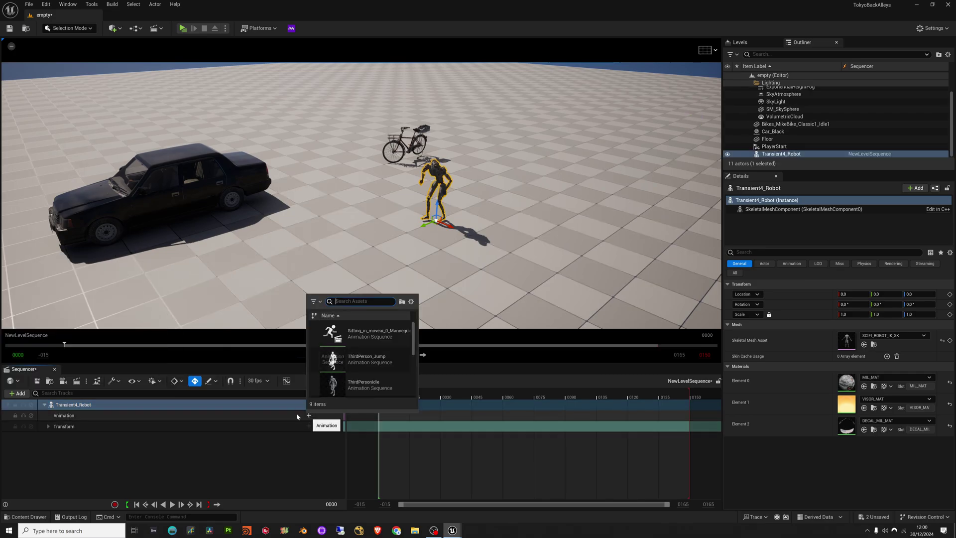
pyautogui.scroll(-5, 379, 336)
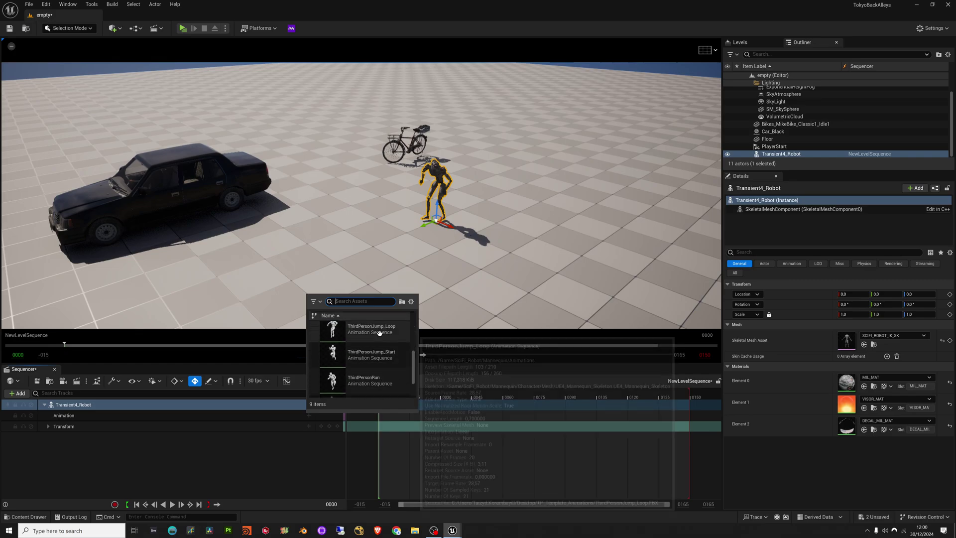
pyautogui.click(375, 385)
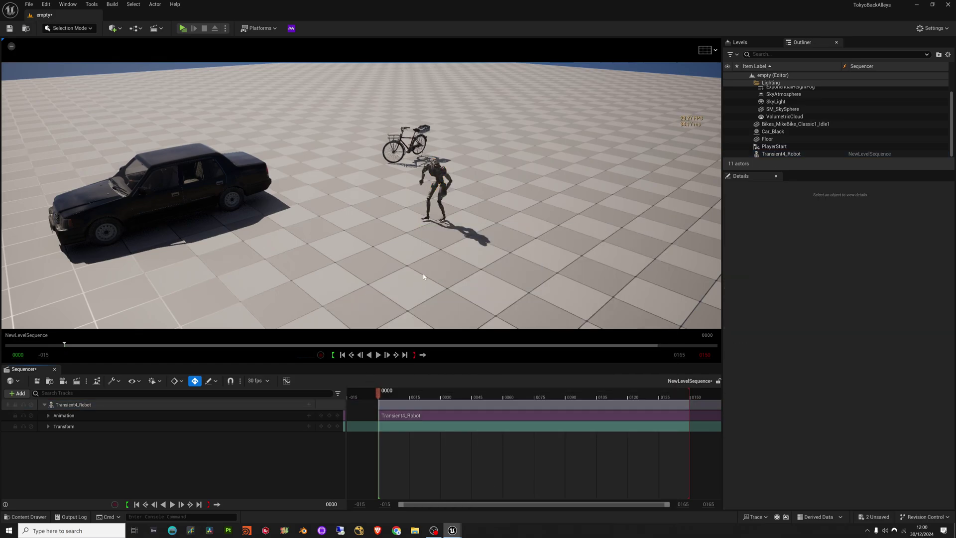
# Scrub the sequence from its start to frame 149 to check how the robot moves toward the car
pyautogui.click(399, 395)
pyautogui.moveTo(422, 395); pyautogui.dragTo(631, 421)
pyautogui.moveTo(690, 429); pyautogui.dragTo(691, 429)
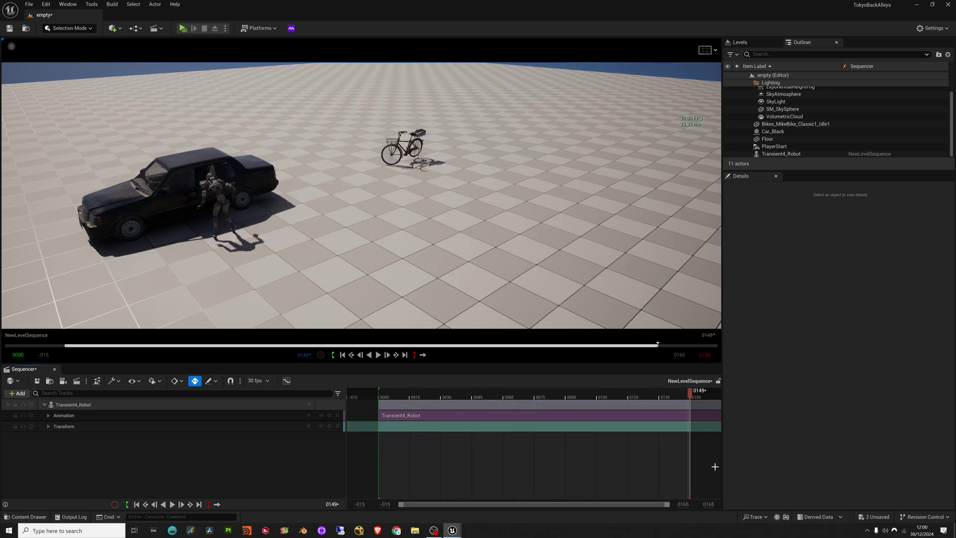
# Extend the timeline's visible range to frame 374 and the sequence's playback end to about frame 300, where the robot's animation ends
pyautogui.write('300')
pyautogui.press('Return')
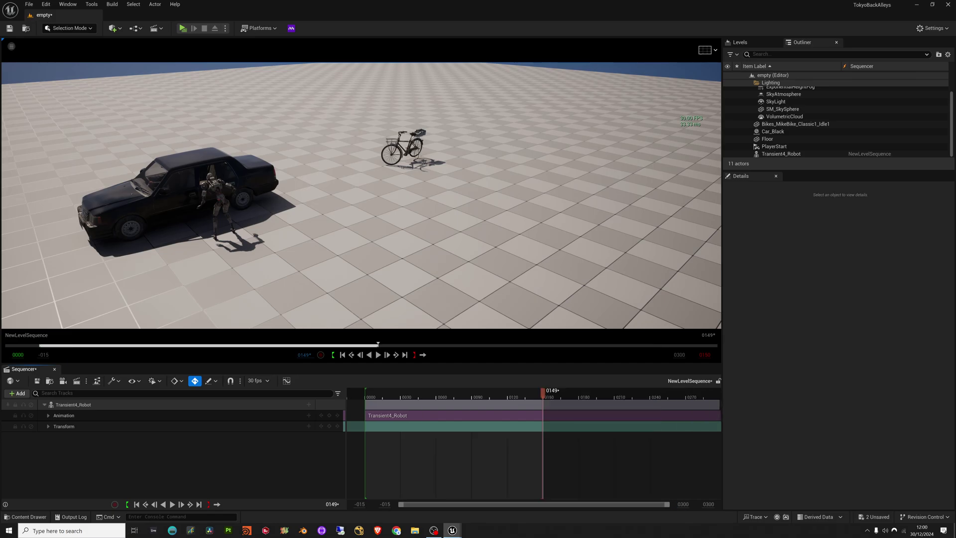
pyautogui.moveTo(693, 507); pyautogui.dragTo(952, 514)
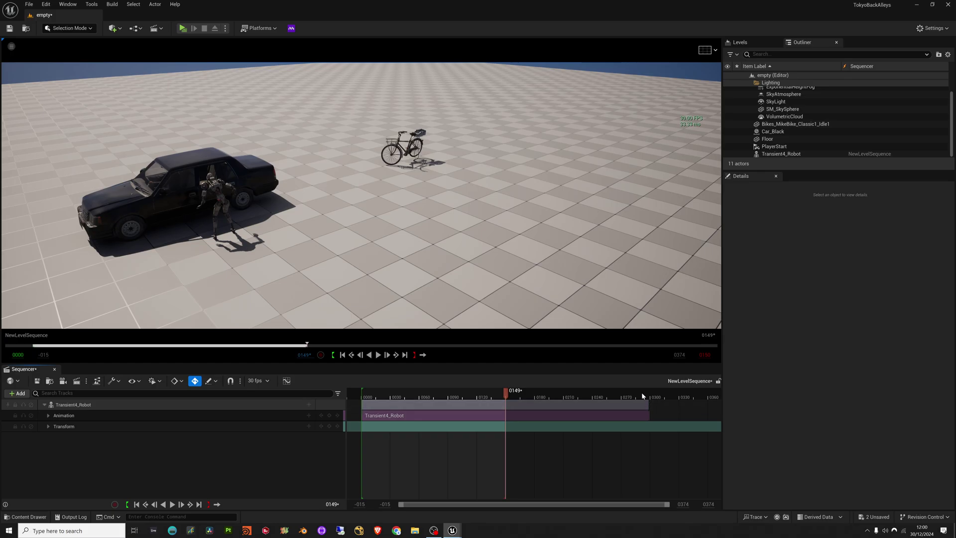
pyautogui.moveTo(515, 391)
pyautogui.mouseDown()
pyautogui.moveTo(497, 397)
pyautogui.moveTo(654, 388)
pyautogui.mouseUp()
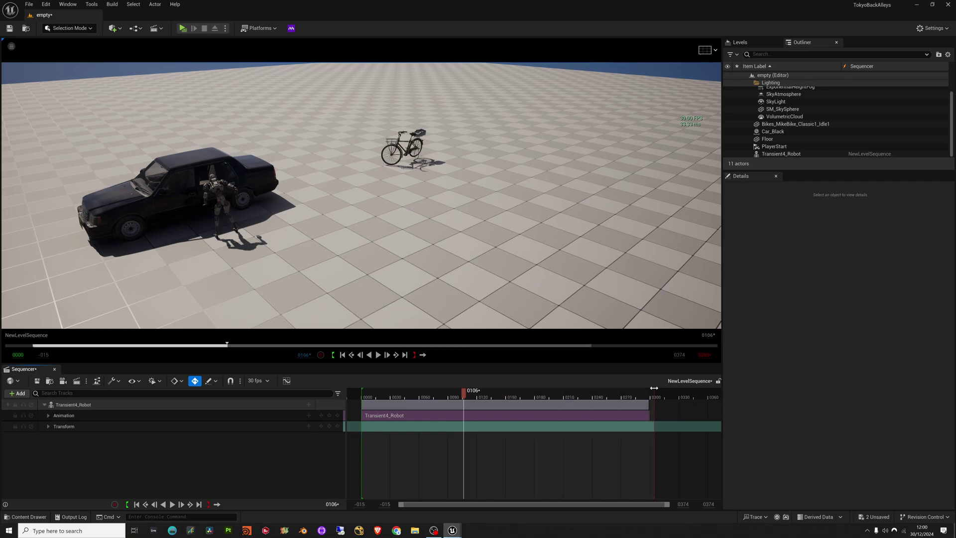
# Scrub through the extended sequence to about frame 241 and examine the robot's walk away from the car
pyautogui.moveTo(470, 397); pyautogui.dragTo(593, 406)
pyautogui.moveTo(362, 195)
pyautogui.mouseDown(button='right')
pyautogui.moveTo(348, 186)
pyautogui.moveTo(348, 142)
pyautogui.moveTo(331, 155)
pyautogui.moveTo(361, 194)
pyautogui.mouseUp(button='right')
pyautogui.click(379, 177)
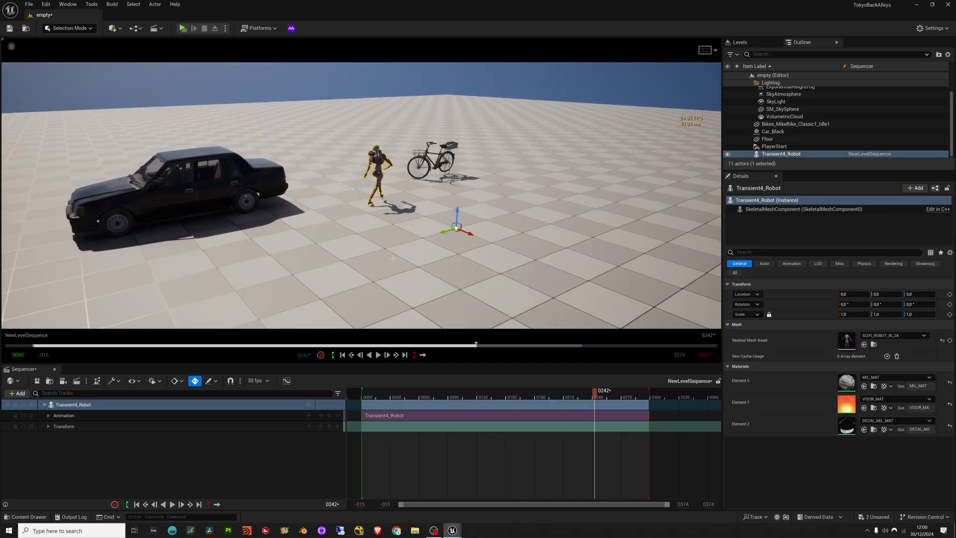
pyautogui.moveTo(596, 397)
pyautogui.mouseDown()
pyautogui.moveTo(576, 397)
pyautogui.moveTo(594, 397)
pyautogui.mouseUp()
pyautogui.keyDown('ctrl'); pyautogui.scroll(1, 534, 448); pyautogui.keyUp('ctrl')
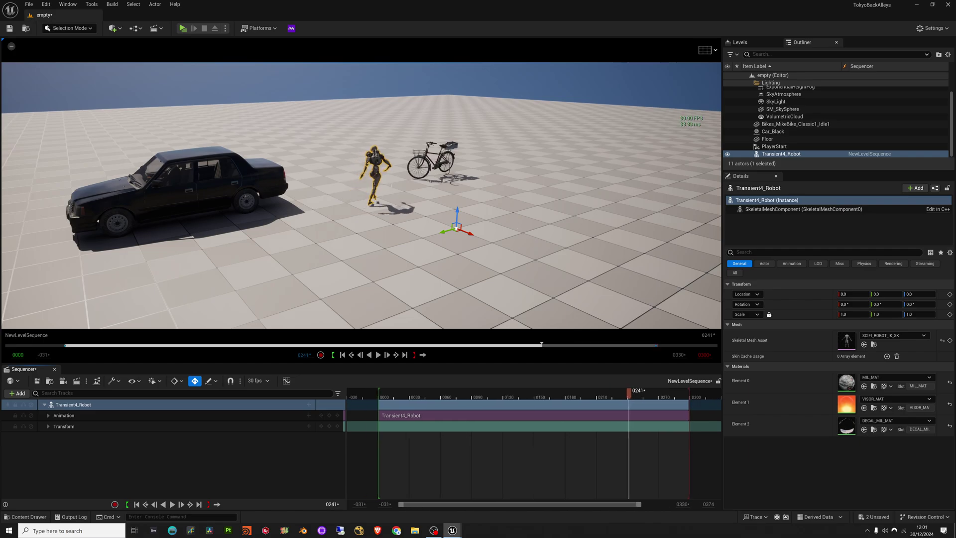
# Select Transient4_Robot and get a close view of it to examine its foot contact with the floor
pyautogui.click(389, 185)
pyautogui.press('f')
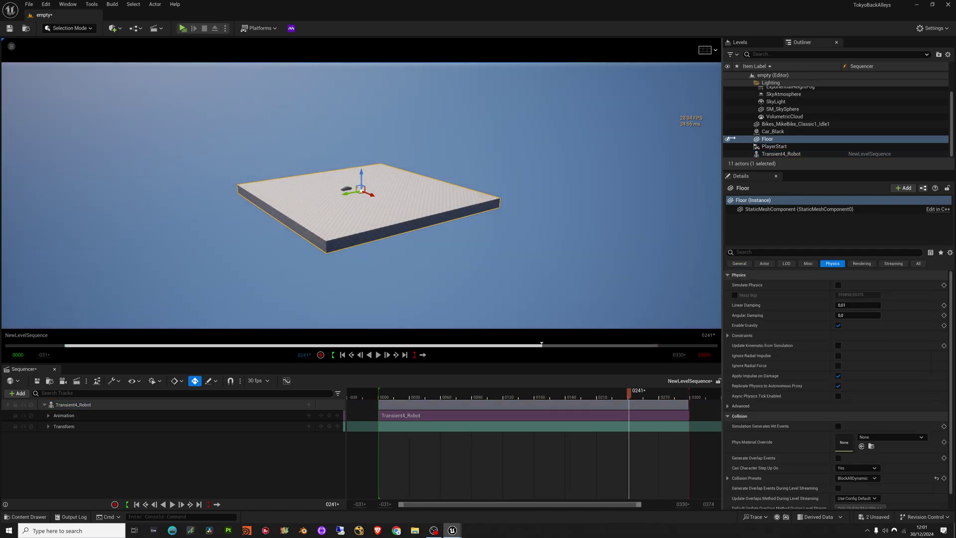
pyautogui.click(70, 404)
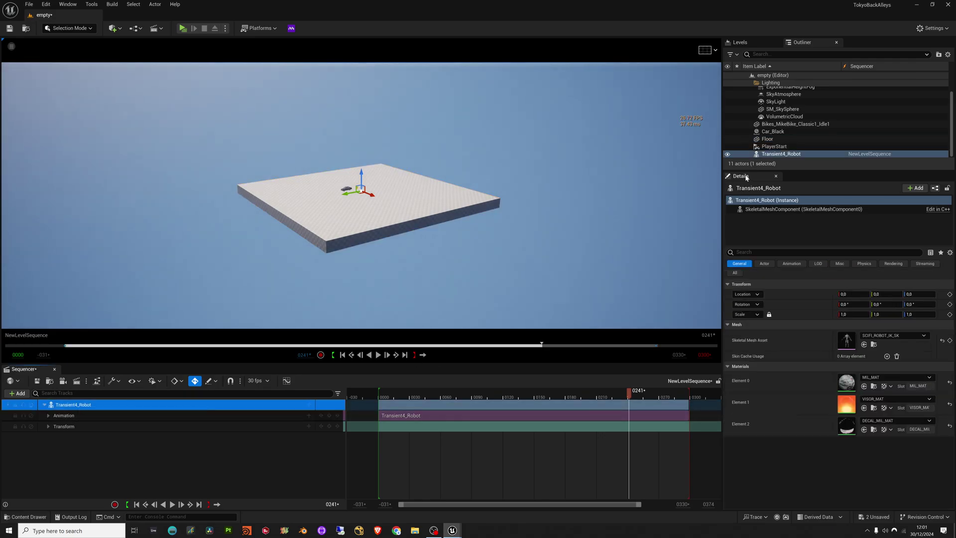
pyautogui.doubleClick(772, 154)
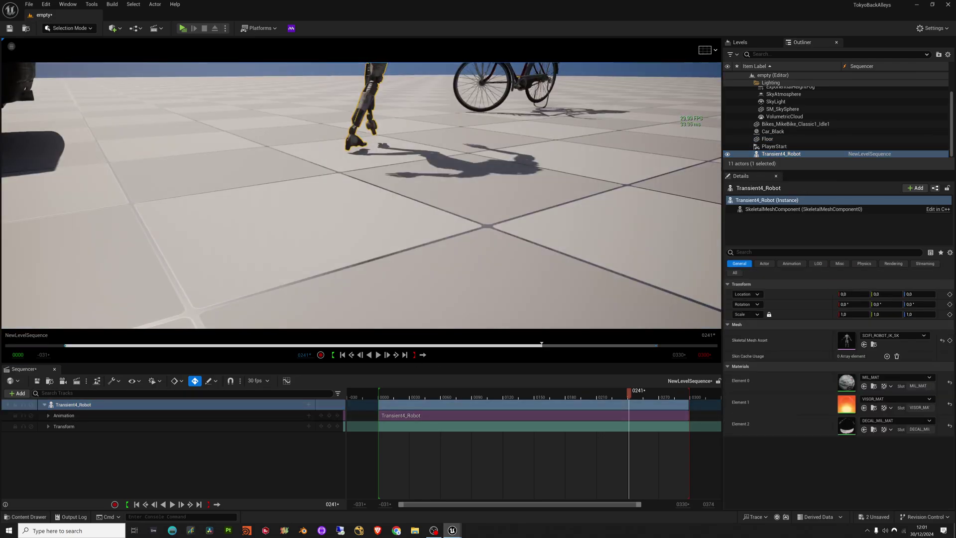
pyautogui.moveTo(383, 202); pyautogui.dragTo(380, 171, button='right')
pyautogui.press('q')
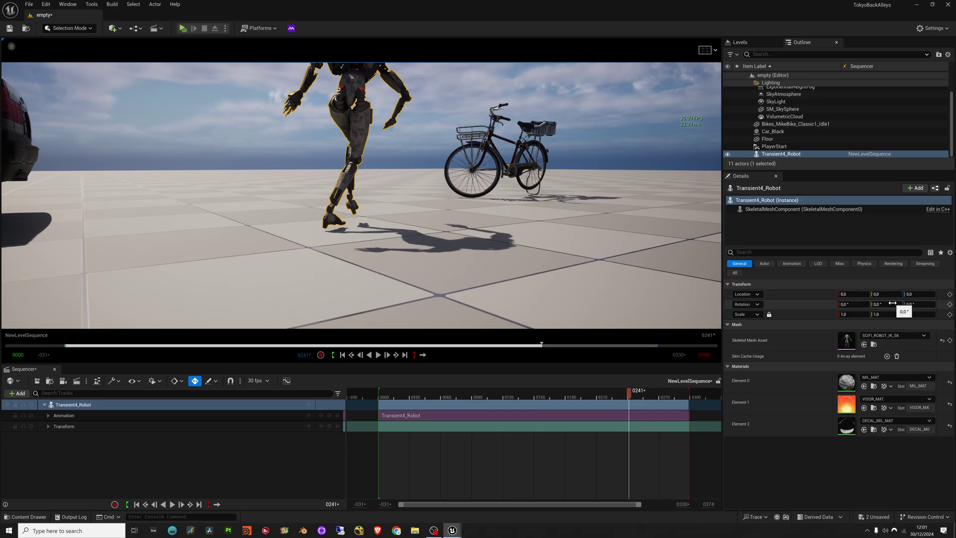
# Lower the robot slightly toward the floor, to a Z location of about -1.9
pyautogui.moveTo(920, 294); pyautogui.dragTo(912, 294)
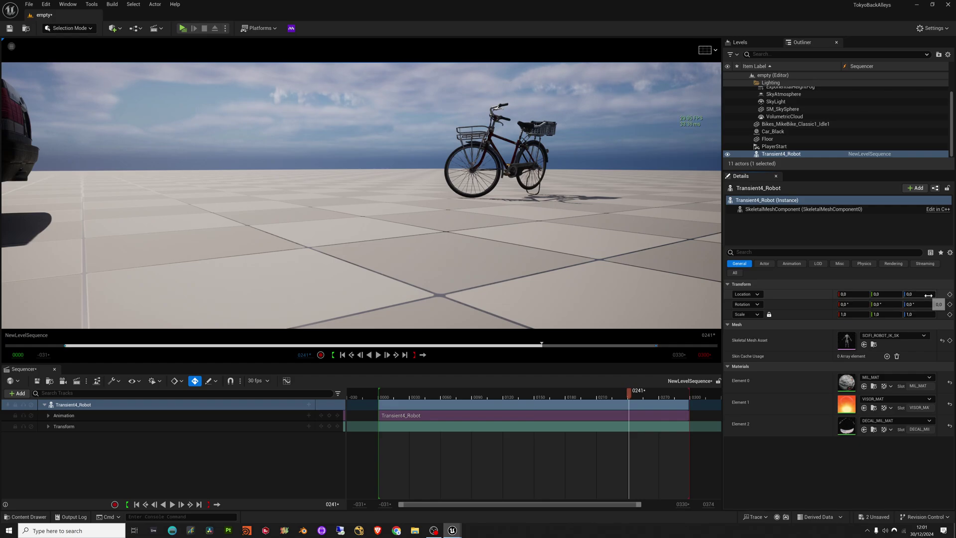
pyautogui.press('f')
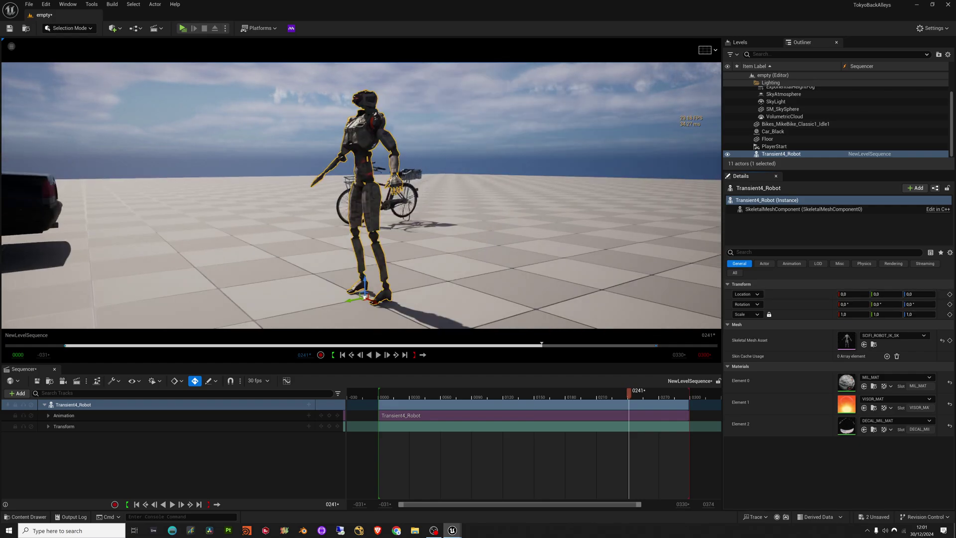
pyautogui.moveTo(365, 286); pyautogui.dragTo(365, 290)
pyautogui.moveTo(915, 293); pyautogui.dragTo(916, 294)
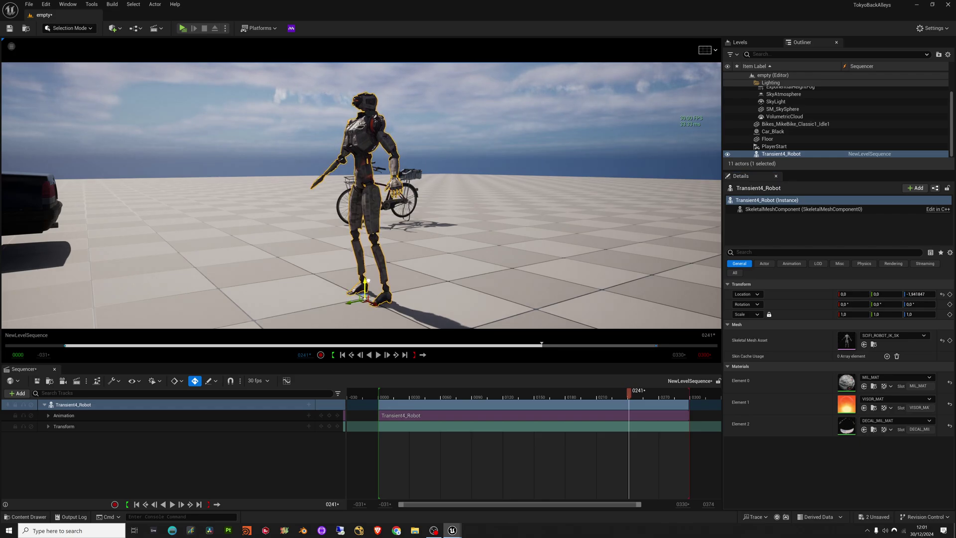
# Scrub back to frame 63 and create a Cine Camera in the level sequence
pyautogui.moveTo(629, 393); pyautogui.dragTo(444, 396)
pyautogui.click(479, 207)
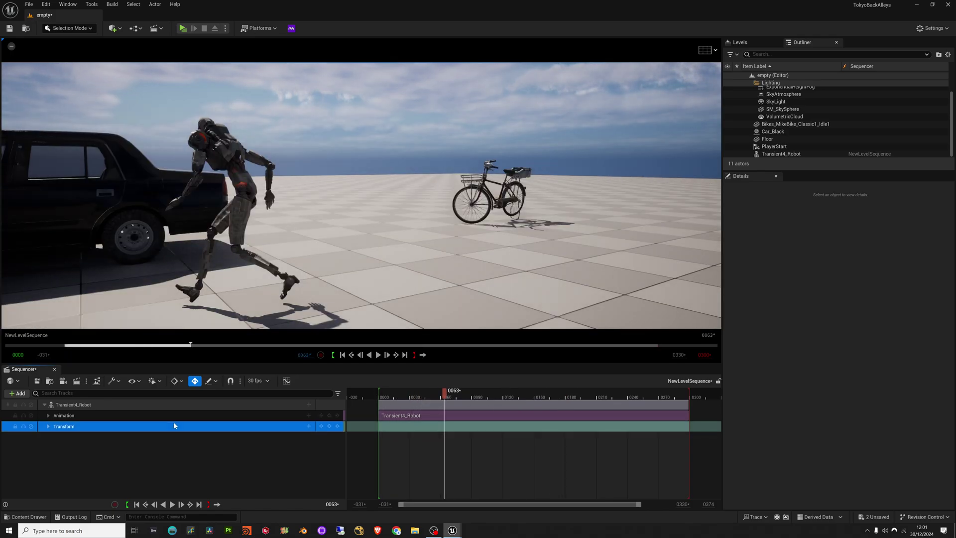
pyautogui.click(174, 425)
pyautogui.click(63, 381)
# Position the piloted Cine Camera to frame the robot, the car's rear and the bicycle, and scrub to frame 178
pyautogui.moveTo(349, 208); pyautogui.dragTo(274, 196, button='middle')
pyautogui.scroll(-5, 350, 208)
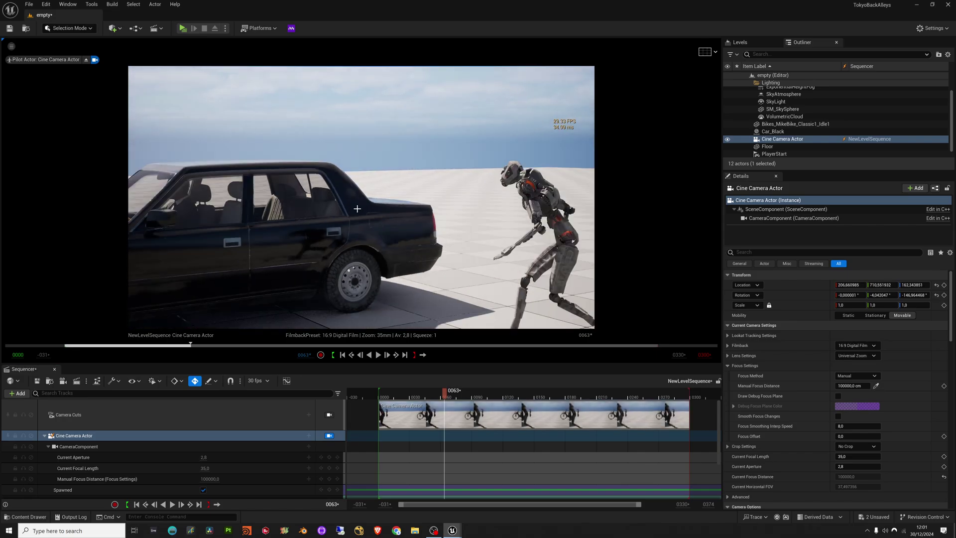
pyautogui.moveTo(350, 208); pyautogui.dragTo(384, 198, button='right')
pyautogui.scroll(-2, 351, 208)
pyautogui.moveTo(350, 208); pyautogui.dragTo(331, 249, button='middle')
pyautogui.scroll(-1, 350, 208)
pyautogui.moveTo(445, 394); pyautogui.dragTo(565, 428)
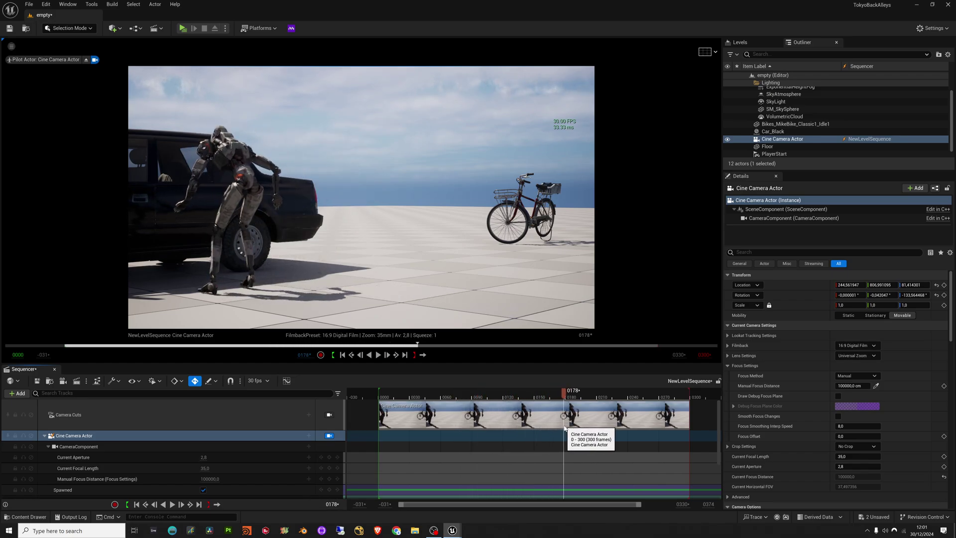
# Open Motorica Studio, add a new character actor and rotate it sideways about its vertical axis
pyautogui.click(292, 29)
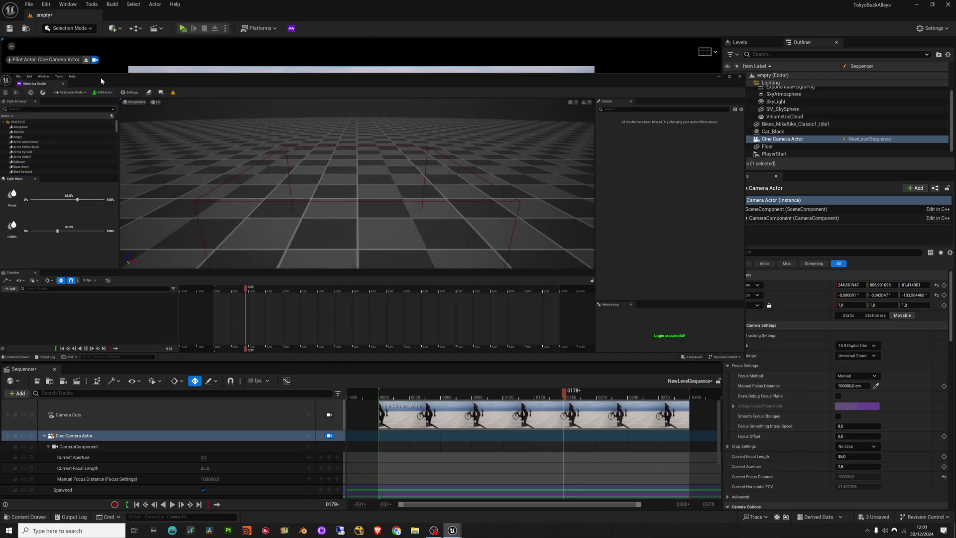
pyautogui.click(227, 292)
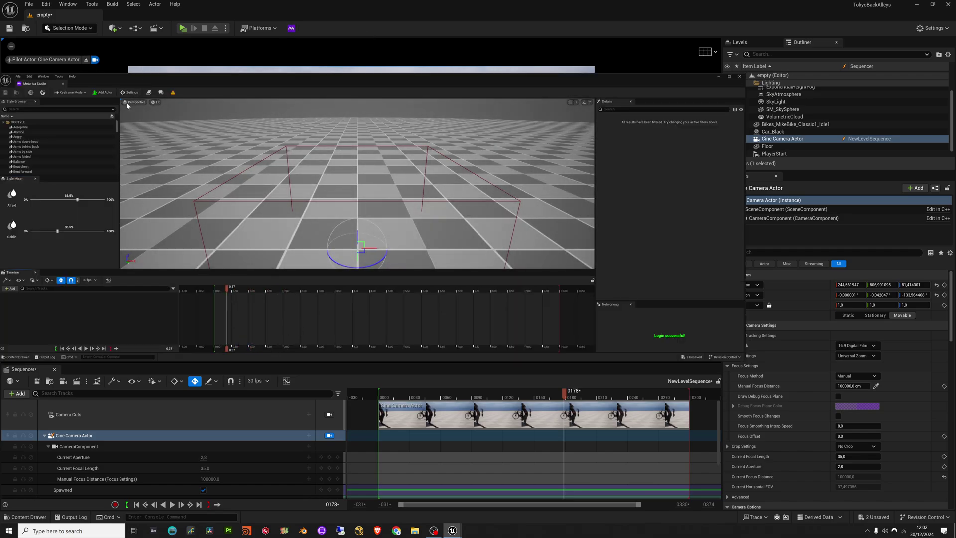
pyautogui.click(104, 92)
pyautogui.moveTo(355, 269); pyautogui.dragTo(246, 263)
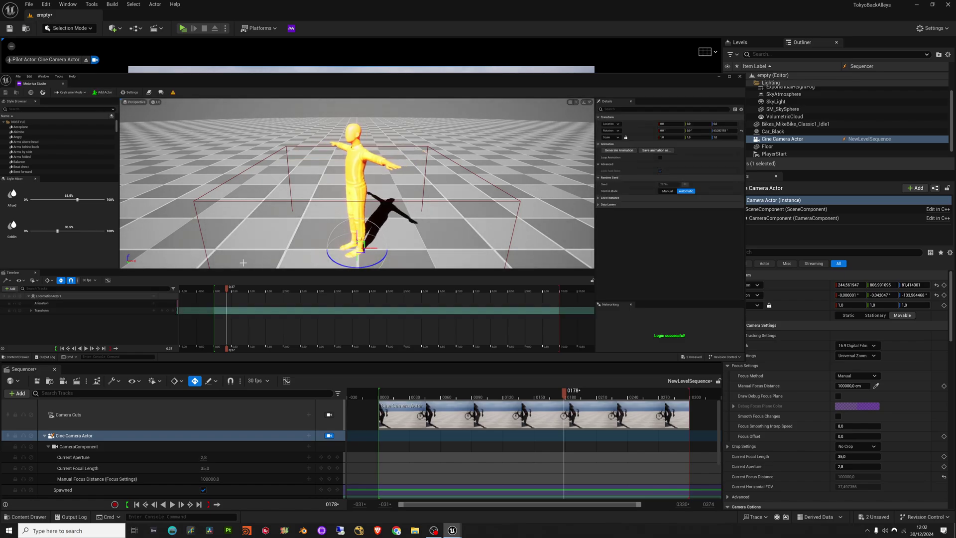
pyautogui.moveTo(194, 244); pyautogui.dragTo(195, 127)
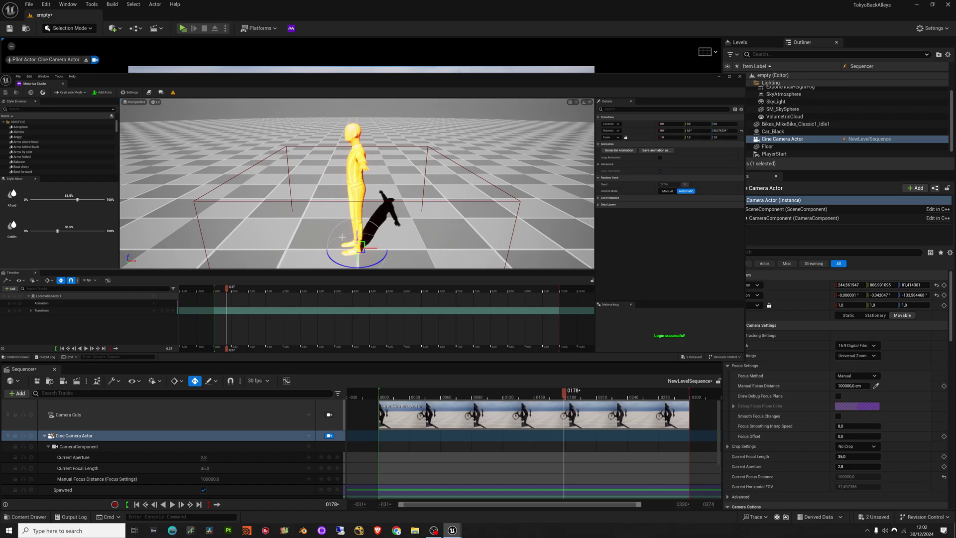
# Close the Motorica Studio window and return to the Cine Camera view of the level
pyautogui.moveTo(586, 77); pyautogui.dragTo(588, 71)
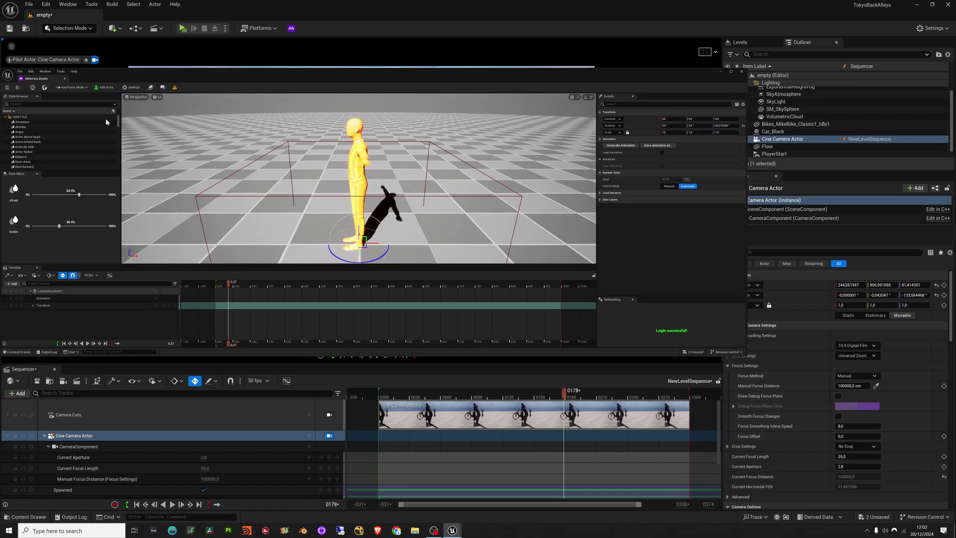
pyautogui.click(740, 72)
pyautogui.moveTo(304, 226); pyautogui.dragTo(305, 227, button='right')
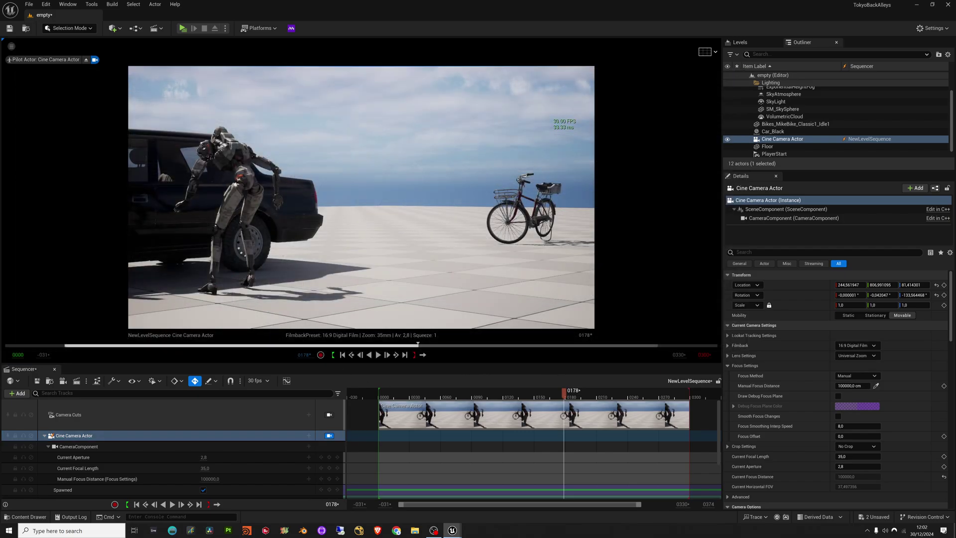
# Raise the piloted Cine Camera slightly, tilt it up a little and move it closer to the robot and car
pyautogui.moveTo(365, 214); pyautogui.dragTo(371, 195, button='right')
pyautogui.moveTo(361, 197); pyautogui.dragTo(363, 210, button='middle')
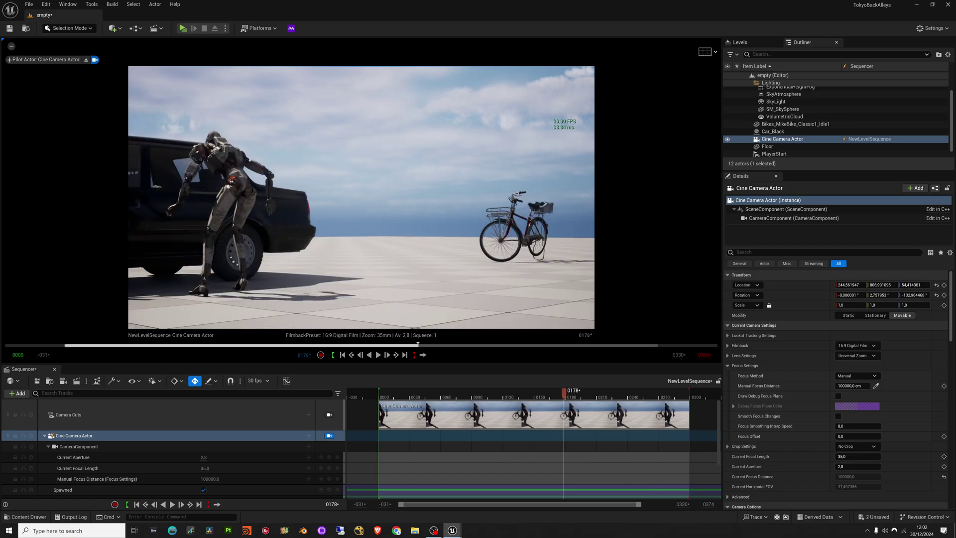
pyautogui.press('w')
# Return to frame 0, pan the Cine Camera to include the robot beside the bicycle, and key the camera's Transform
pyautogui.moveTo(410, 393); pyautogui.dragTo(442, 421)
pyautogui.press('Up')
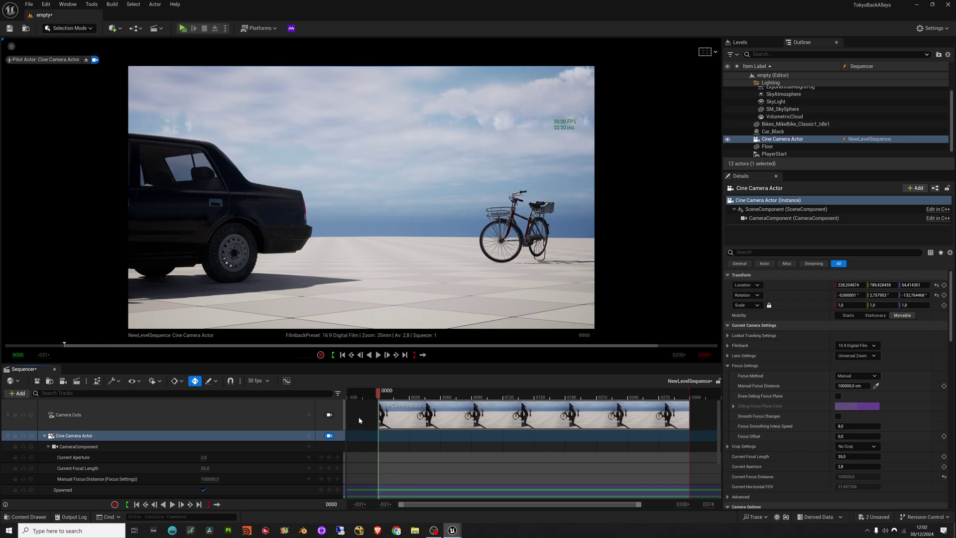
pyautogui.moveTo(361, 197); pyautogui.dragTo(396, 197)
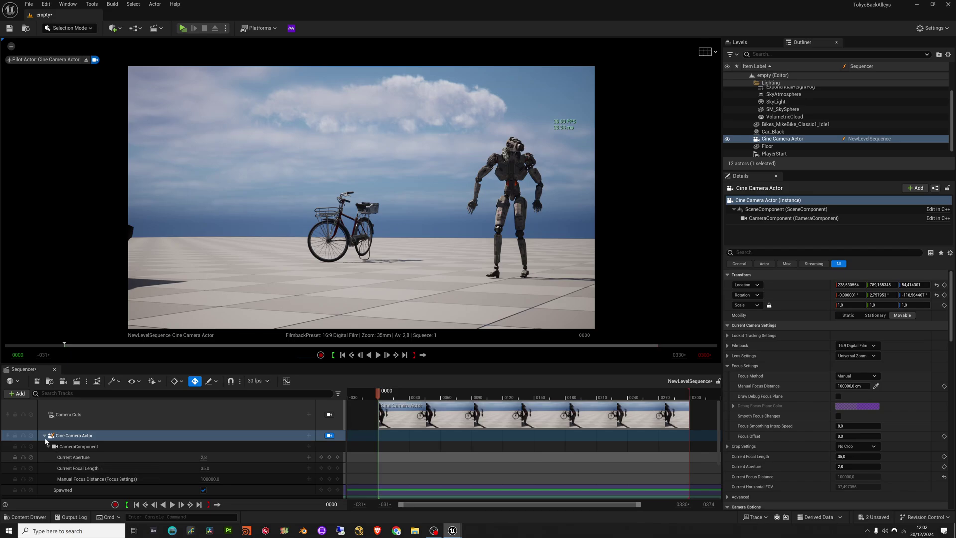
pyautogui.scroll(-2, 76, 479)
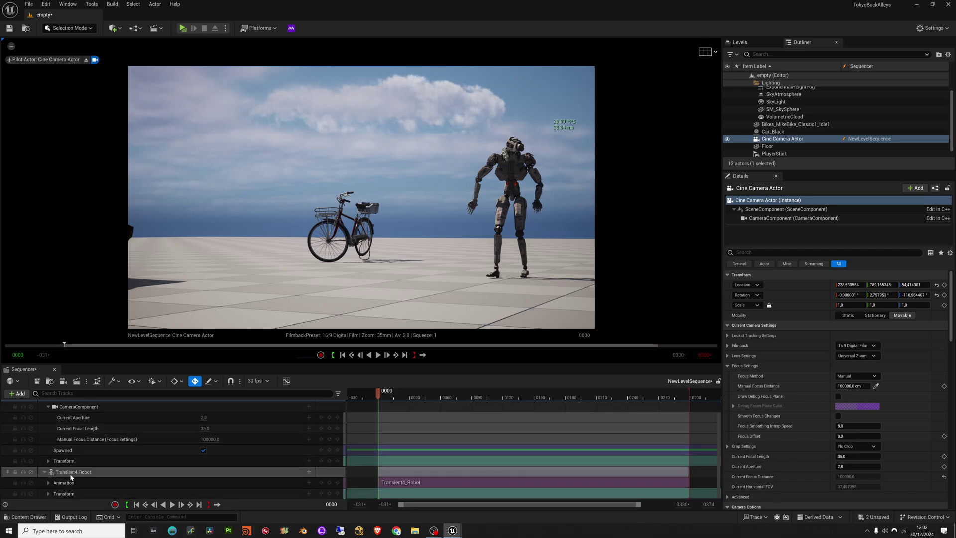
pyautogui.click(329, 460)
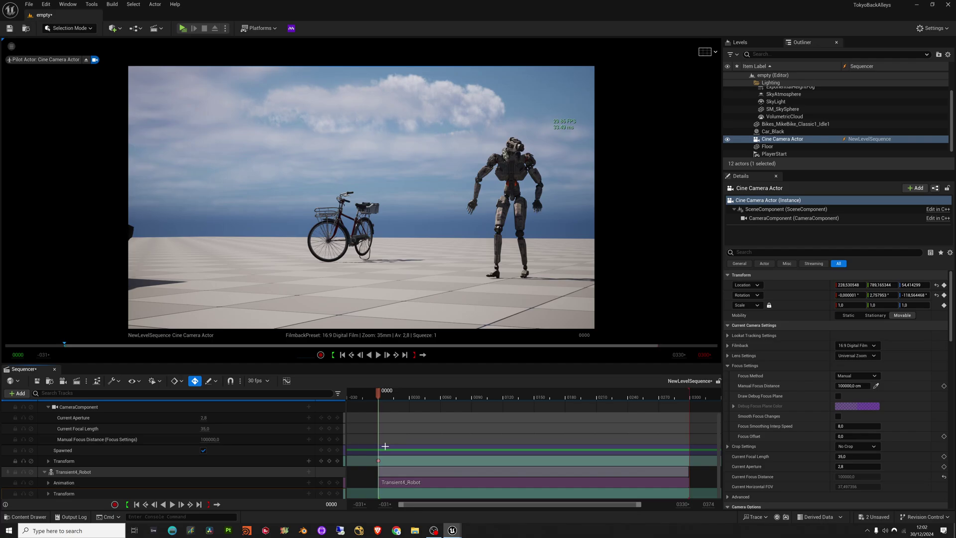
# Key the Cine Camera's Transform at frame 121 framing the robot beside the car, and again near the sequence end with the camera moved forward
pyautogui.moveTo(379, 391); pyautogui.dragTo(478, 395)
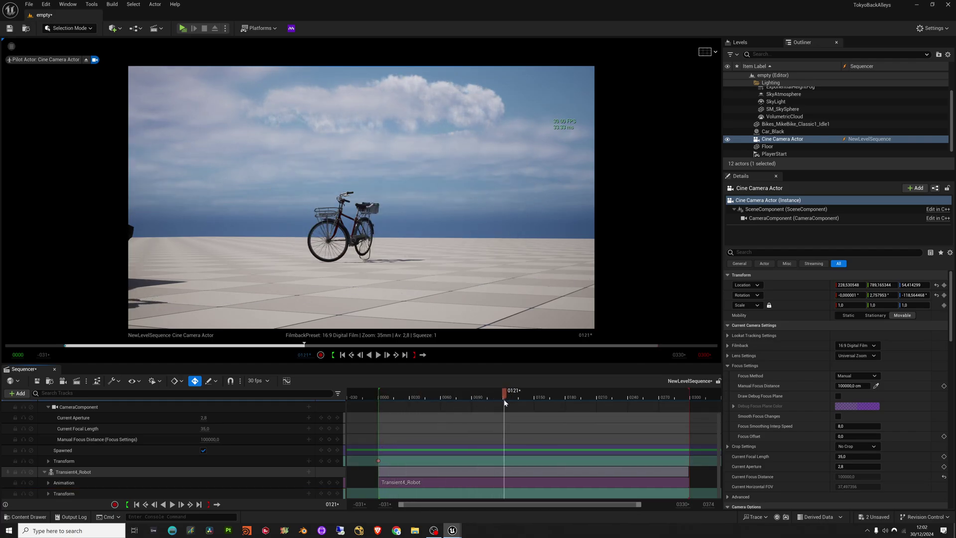
pyautogui.moveTo(361, 200); pyautogui.dragTo(300, 198)
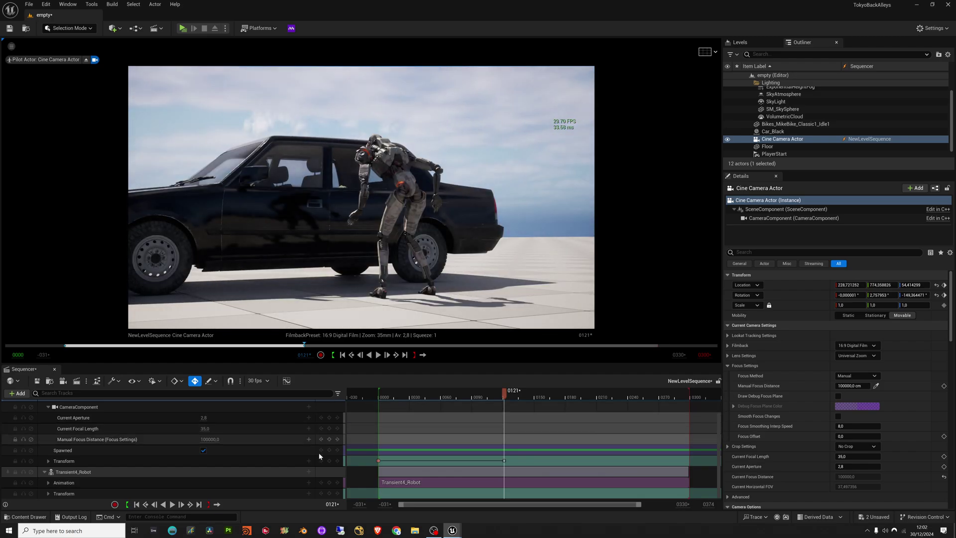
pyautogui.moveTo(505, 393); pyautogui.dragTo(668, 427)
pyautogui.moveTo(556, 228); pyautogui.dragTo(596, 195)
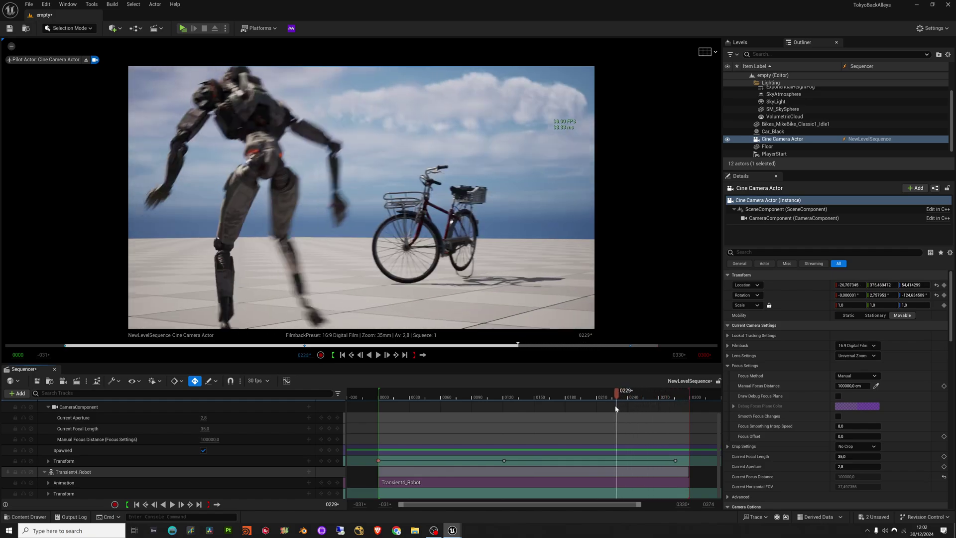
# Scrub through the camera move, then play the sequence from the start in a full-screen viewport
pyautogui.moveTo(569, 433); pyautogui.dragTo(523, 446)
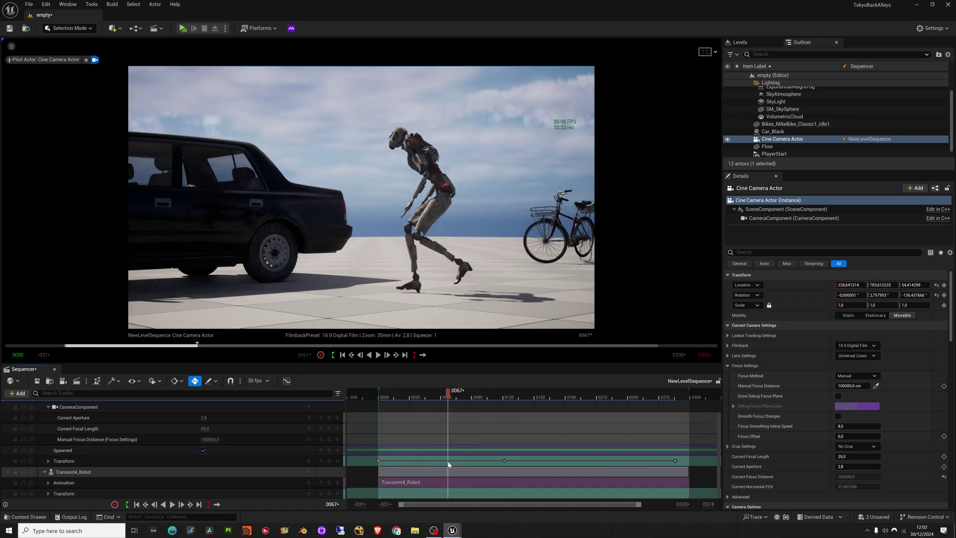
pyautogui.press('F11')
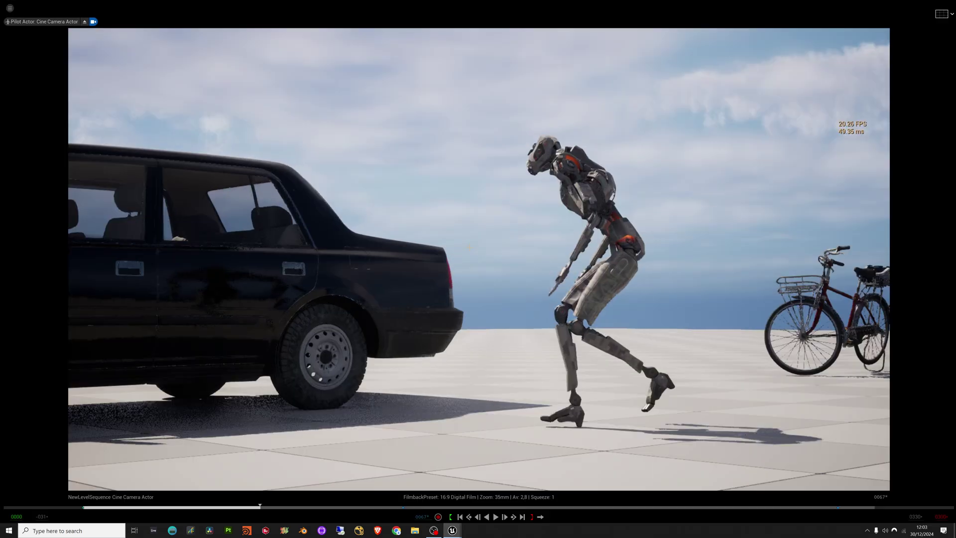
pyautogui.click(460, 517)
pyautogui.press('space')
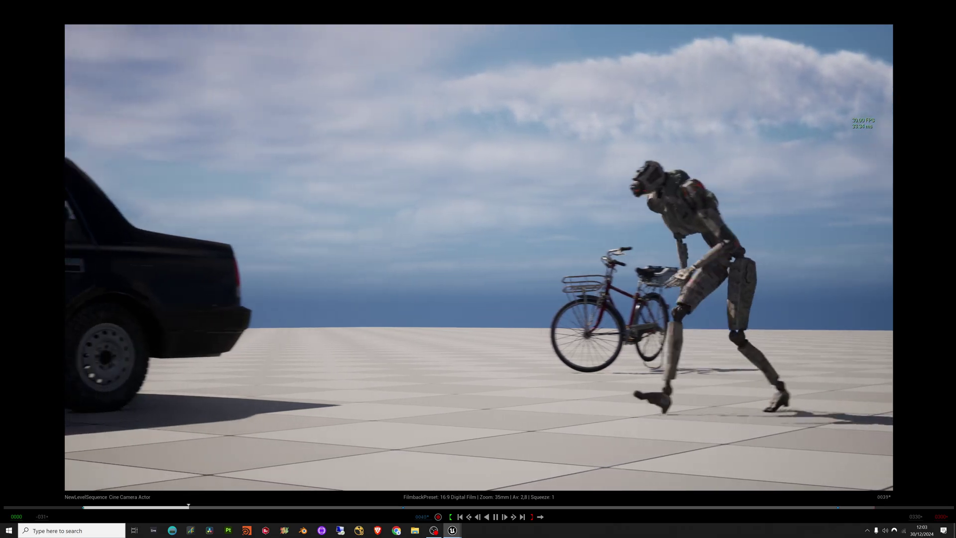